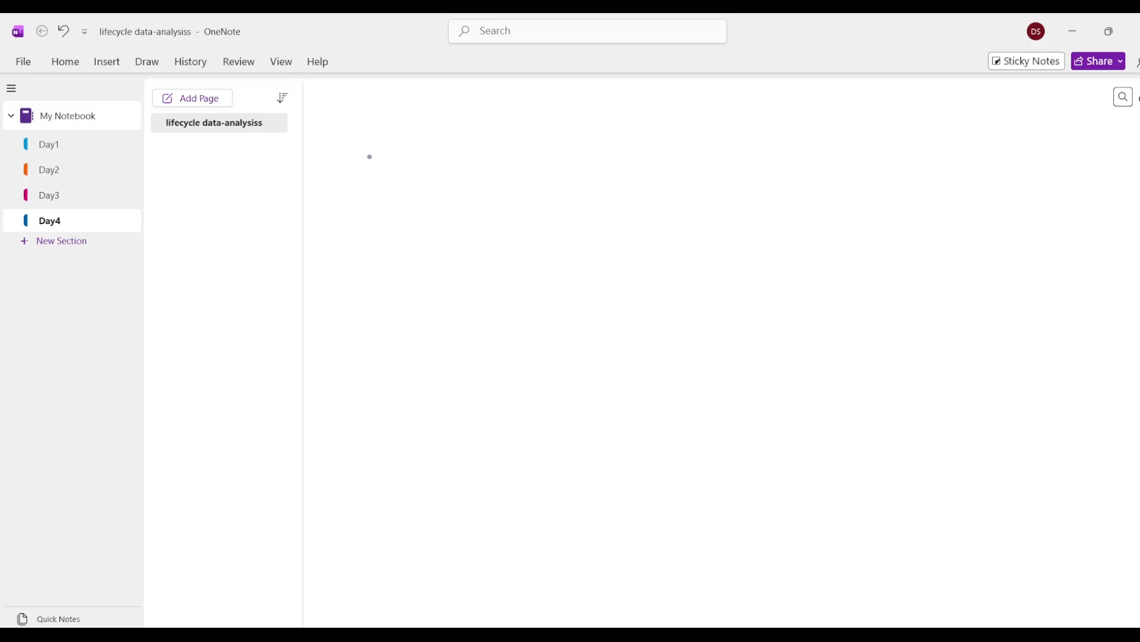
Handwrite a circled 1 followed by "Sorting" as the first topic on the Day4 page.
{"action": "left_click_drag", "start_coordinate": [373, 137], "coordinate": [376, 160]}
{"action": "mouse_move", "coordinate": [363, 136]}
{"action": "left_mouse_down"}
{"action": "mouse_move", "coordinate": [397, 156]}
{"action": "mouse_move", "coordinate": [364, 135]}
{"action": "left_mouse_up"}
{"action": "mouse_move", "coordinate": [455, 141]}
{"action": "left_mouse_down"}
{"action": "mouse_move", "coordinate": [433, 168]}
{"action": "mouse_move", "coordinate": [479, 152]}
{"action": "left_mouse_up"}
{"action": "mouse_move", "coordinate": [506, 150]}
{"action": "left_mouse_down"}
{"action": "mouse_move", "coordinate": [519, 143]}
{"action": "mouse_move", "coordinate": [543, 157]}
{"action": "left_mouse_up"}
{"action": "left_click_drag", "start_coordinate": [534, 146], "coordinate": [568, 141]}
{"action": "mouse_move", "coordinate": [574, 139]}
{"action": "left_mouse_down"}
{"action": "mouse_move", "coordinate": [573, 155]}
{"action": "mouse_move", "coordinate": [574, 131]}
{"action": "left_mouse_up"}
{"action": "left_click_drag", "start_coordinate": [589, 159], "coordinate": [629, 164]}
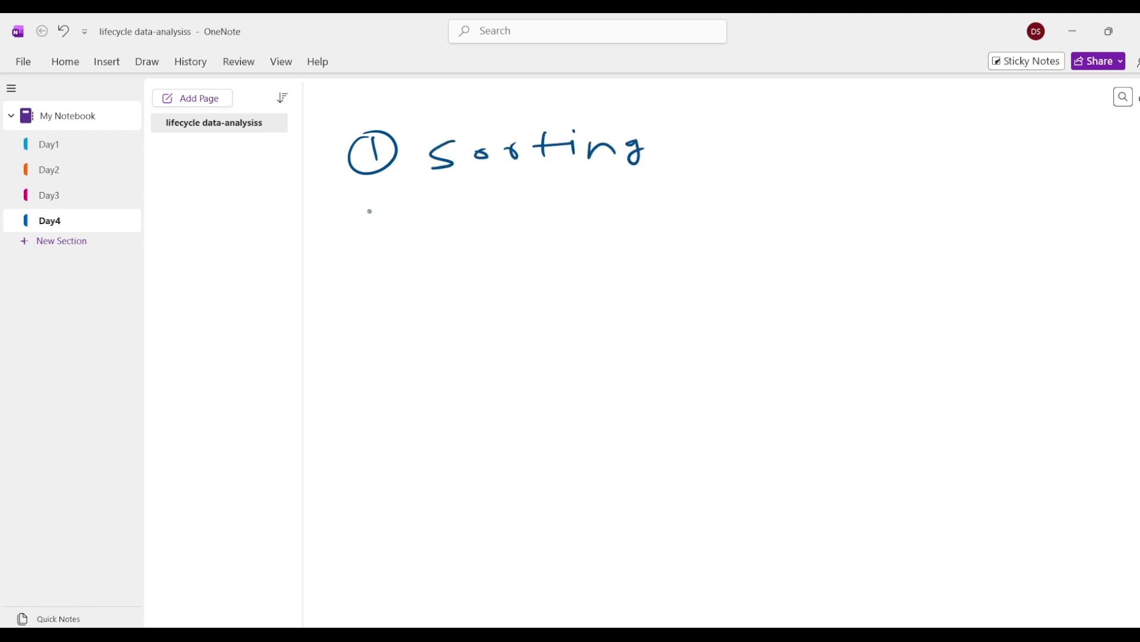
Handwrite a circled 2 and "Freezing" as the second topic below Sorting.
{"action": "mouse_move", "coordinate": [363, 209]}
{"action": "left_mouse_down"}
{"action": "mouse_move", "coordinate": [390, 230]}
{"action": "mouse_move", "coordinate": [378, 195]}
{"action": "left_mouse_up"}
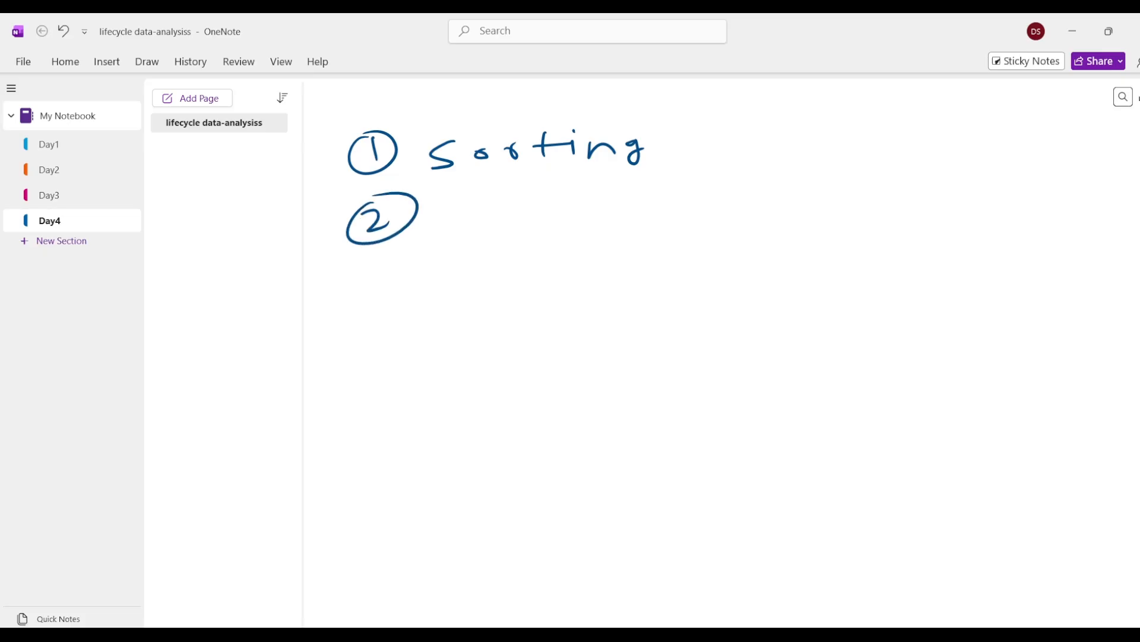
{"action": "left_click_drag", "start_coordinate": [444, 196], "coordinate": [449, 226]}
{"action": "mouse_move", "coordinate": [452, 194]}
{"action": "left_mouse_down"}
{"action": "mouse_move", "coordinate": [475, 187]}
{"action": "mouse_move", "coordinate": [475, 199]}
{"action": "left_mouse_up"}
{"action": "left_click_drag", "start_coordinate": [486, 221], "coordinate": [517, 202]}
{"action": "left_click_drag", "start_coordinate": [534, 209], "coordinate": [578, 202]}
{"action": "left_click_drag", "start_coordinate": [593, 191], "coordinate": [622, 196]}
{"action": "mouse_move", "coordinate": [634, 181]}
{"action": "left_mouse_down"}
{"action": "mouse_move", "coordinate": [630, 199]}
{"action": "mouse_move", "coordinate": [677, 190]}
{"action": "left_mouse_up"}
{"action": "mouse_move", "coordinate": [683, 187]}
{"action": "left_mouse_down"}
{"action": "mouse_move", "coordinate": [689, 214]}
{"action": "mouse_move", "coordinate": [706, 192]}
{"action": "left_mouse_up"}
{"action": "left_click", "coordinate": [634, 174]}
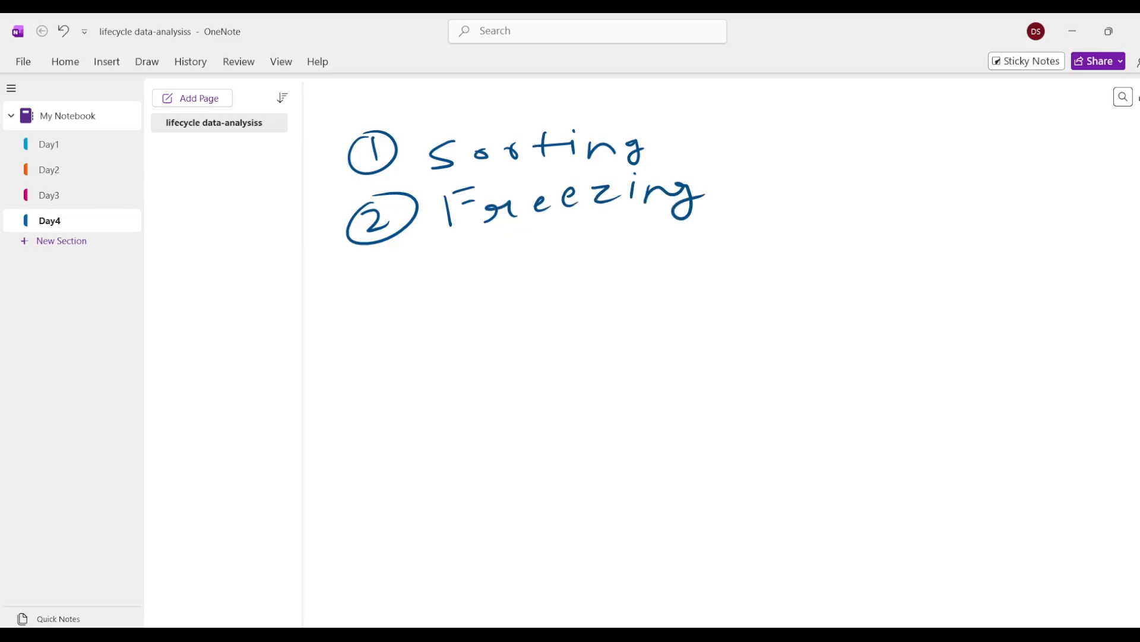
Handwrite a circled 3 and "find and replace" as the third topic.
{"action": "left_click_drag", "start_coordinate": [355, 280], "coordinate": [357, 302]}
{"action": "mouse_move", "coordinate": [342, 277]}
{"action": "left_mouse_down"}
{"action": "mouse_move", "coordinate": [451, 279]}
{"action": "mouse_move", "coordinate": [453, 252]}
{"action": "left_mouse_up"}
{"action": "left_click", "coordinate": [473, 257]}
{"action": "mouse_move", "coordinate": [462, 268]}
{"action": "left_mouse_down"}
{"action": "mouse_move", "coordinate": [476, 279]}
{"action": "mouse_move", "coordinate": [525, 244]}
{"action": "left_mouse_up"}
{"action": "mouse_move", "coordinate": [582, 249]}
{"action": "left_mouse_down"}
{"action": "mouse_move", "coordinate": [577, 260]}
{"action": "mouse_move", "coordinate": [619, 256]}
{"action": "mouse_move", "coordinate": [631, 231]}
{"action": "left_mouse_up"}
{"action": "mouse_move", "coordinate": [682, 235]}
{"action": "left_mouse_down"}
{"action": "mouse_move", "coordinate": [684, 248]}
{"action": "mouse_move", "coordinate": [737, 232]}
{"action": "mouse_move", "coordinate": [744, 253]}
{"action": "left_mouse_up"}
{"action": "mouse_move", "coordinate": [743, 232]}
{"action": "left_mouse_down"}
{"action": "mouse_move", "coordinate": [767, 230]}
{"action": "mouse_move", "coordinate": [779, 211]}
{"action": "left_mouse_up"}
{"action": "left_click_drag", "start_coordinate": [799, 222], "coordinate": [828, 234]}
{"action": "left_click_drag", "start_coordinate": [860, 227], "coordinate": [872, 229]}
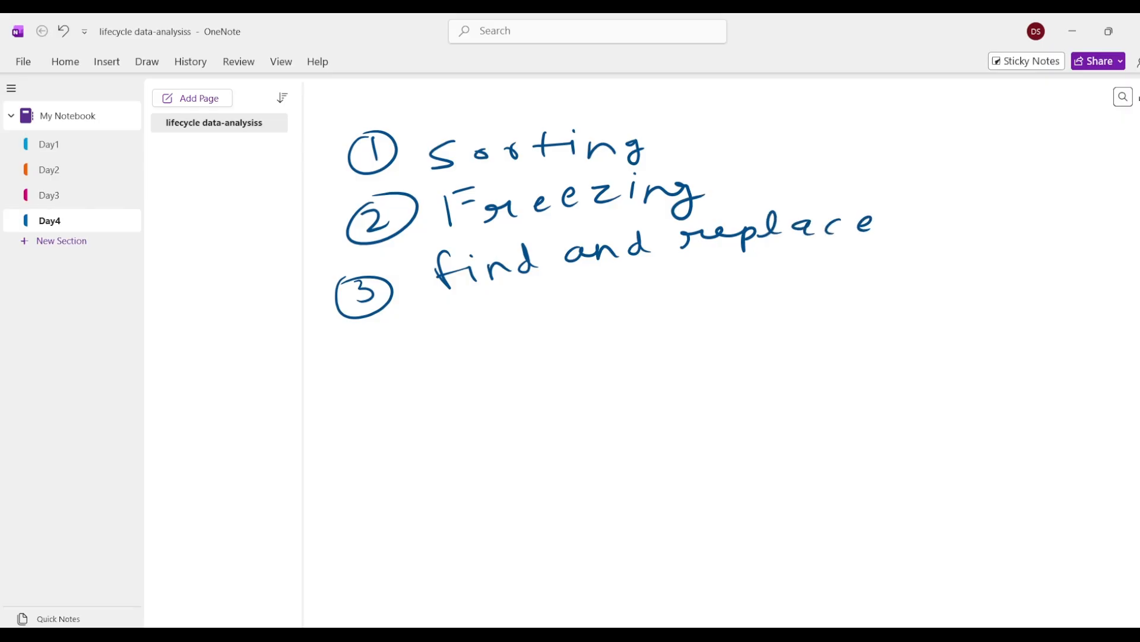
Handwrite a circled 4 and "paste methods" as the fourth topic.
{"action": "left_click_drag", "start_coordinate": [367, 337], "coordinate": [390, 356]}
{"action": "mouse_move", "coordinate": [363, 333]}
{"action": "left_mouse_down"}
{"action": "mouse_move", "coordinate": [350, 371]}
{"action": "mouse_move", "coordinate": [397, 341]}
{"action": "left_mouse_up"}
{"action": "left_click_drag", "start_coordinate": [469, 321], "coordinate": [475, 353]}
{"action": "left_click_drag", "start_coordinate": [476, 333], "coordinate": [561, 327]}
{"action": "left_click_drag", "start_coordinate": [546, 318], "coordinate": [575, 311]}
{"action": "mouse_move", "coordinate": [585, 314]}
{"action": "left_mouse_down"}
{"action": "mouse_move", "coordinate": [596, 301]}
{"action": "mouse_move", "coordinate": [604, 320]}
{"action": "left_mouse_up"}
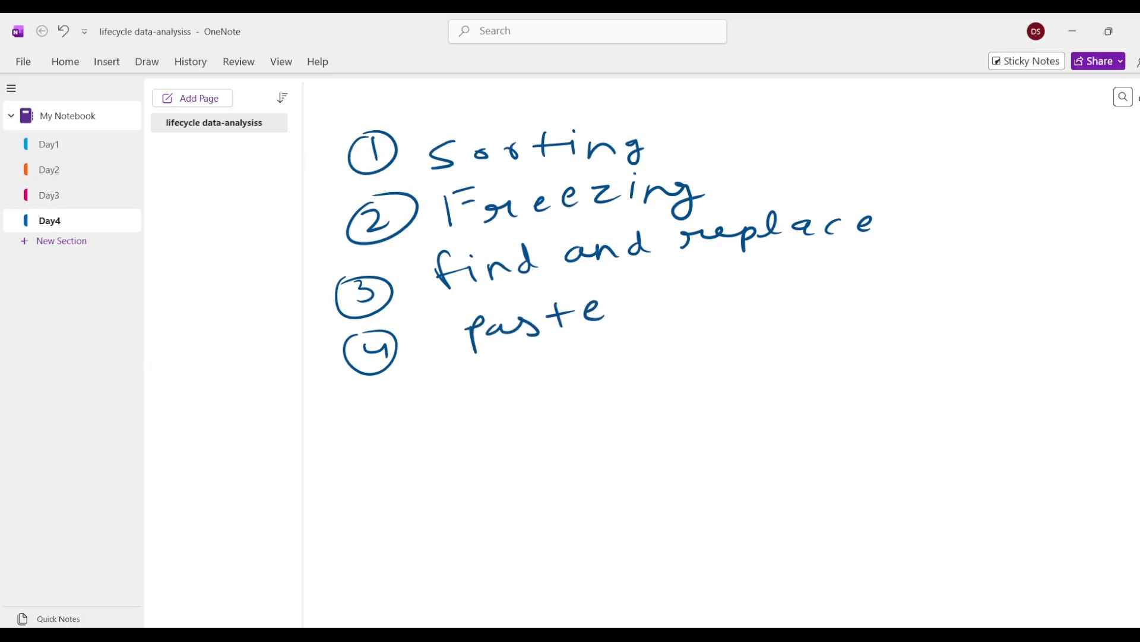
{"action": "mouse_move", "coordinate": [646, 300]}
{"action": "left_mouse_down"}
{"action": "mouse_move", "coordinate": [719, 275]}
{"action": "mouse_move", "coordinate": [812, 261]}
{"action": "mouse_move", "coordinate": [815, 275]}
{"action": "left_mouse_up"}
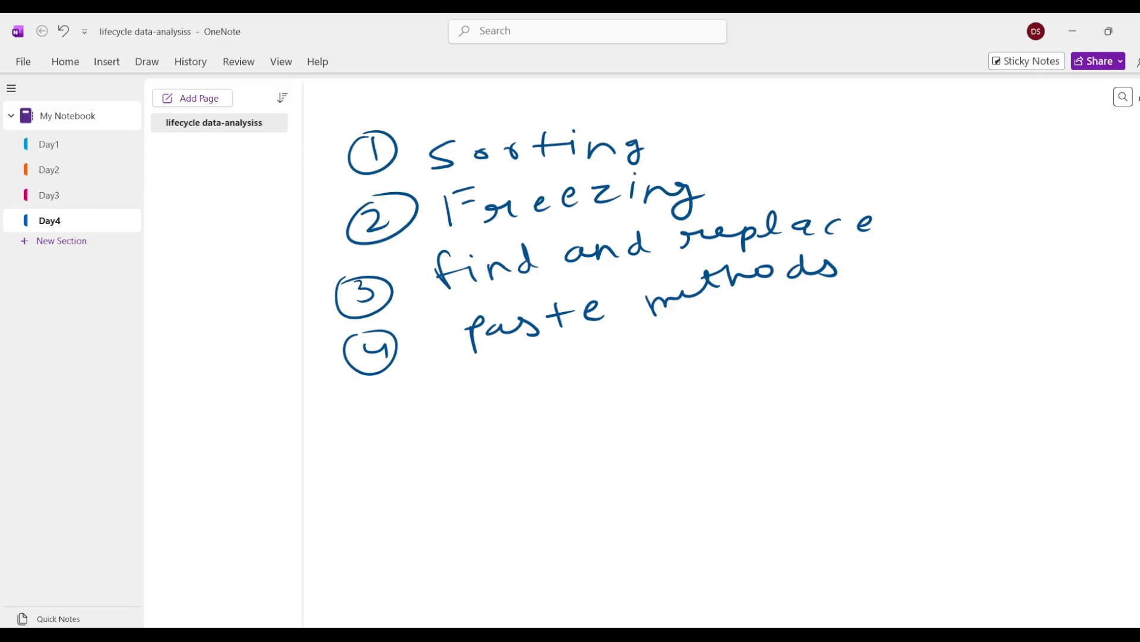
Draw two branch arrows under "paste methods" and label them "value" and "Transpose".
{"action": "mouse_move", "coordinate": [508, 349]}
{"action": "left_mouse_down"}
{"action": "mouse_move", "coordinate": [568, 367]}
{"action": "mouse_move", "coordinate": [561, 375]}
{"action": "mouse_move", "coordinate": [606, 340]}
{"action": "left_mouse_up"}
{"action": "mouse_move", "coordinate": [636, 334]}
{"action": "left_mouse_down"}
{"action": "mouse_move", "coordinate": [624, 342]}
{"action": "mouse_move", "coordinate": [724, 319]}
{"action": "left_mouse_up"}
{"action": "left_click_drag", "start_coordinate": [516, 381], "coordinate": [612, 390]}
{"action": "mouse_move", "coordinate": [594, 377]}
{"action": "left_mouse_down"}
{"action": "mouse_move", "coordinate": [607, 397]}
{"action": "mouse_move", "coordinate": [653, 385]}
{"action": "left_mouse_up"}
{"action": "left_click_drag", "start_coordinate": [665, 375], "coordinate": [700, 360]}
{"action": "mouse_move", "coordinate": [726, 356]}
{"action": "left_mouse_down"}
{"action": "mouse_move", "coordinate": [729, 375]}
{"action": "mouse_move", "coordinate": [728, 363]}
{"action": "left_mouse_up"}
{"action": "left_click_drag", "start_coordinate": [765, 342], "coordinate": [762, 344]}
{"action": "mouse_move", "coordinate": [683, 378]}
{"action": "left_mouse_down"}
{"action": "mouse_move", "coordinate": [725, 355]}
{"action": "mouse_move", "coordinate": [726, 370]}
{"action": "left_mouse_up"}
{"action": "mouse_move", "coordinate": [776, 336]}
{"action": "left_mouse_down"}
{"action": "mouse_move", "coordinate": [768, 351]}
{"action": "mouse_move", "coordinate": [805, 332]}
{"action": "left_mouse_up"}
Add a third branch arrow under "paste methods" labelled "with formula".
{"action": "mouse_move", "coordinate": [540, 410]}
{"action": "left_mouse_down"}
{"action": "mouse_move", "coordinate": [624, 435]}
{"action": "mouse_move", "coordinate": [618, 444]}
{"action": "left_mouse_up"}
{"action": "left_click_drag", "start_coordinate": [653, 429], "coordinate": [681, 410]}
{"action": "left_click_drag", "start_coordinate": [689, 420], "coordinate": [716, 394]}
{"action": "left_click_drag", "start_coordinate": [722, 397], "coordinate": [750, 408]}
{"action": "left_click_drag", "start_coordinate": [779, 369], "coordinate": [771, 402]}
{"action": "left_click_drag", "start_coordinate": [760, 393], "coordinate": [790, 387]}
{"action": "mouse_move", "coordinate": [809, 387]}
{"action": "left_mouse_down"}
{"action": "mouse_move", "coordinate": [920, 349]}
{"action": "mouse_move", "coordinate": [955, 375]}
{"action": "left_mouse_up"}
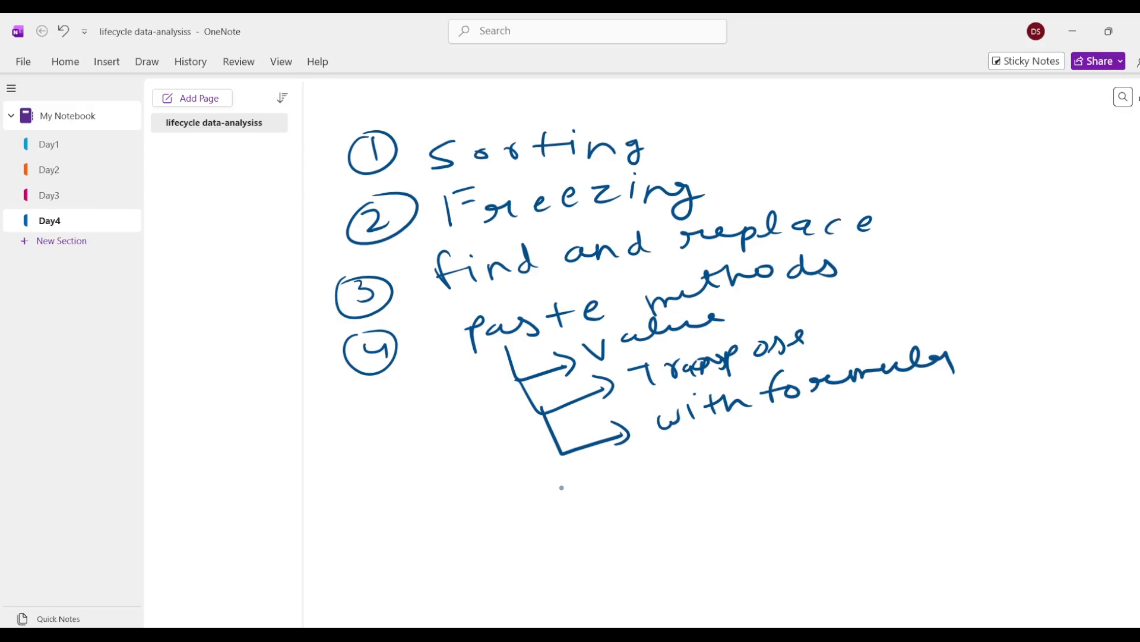
Handwrite a circled 5 and "Filter" as the fifth topic below the paste method branches.
{"action": "left_click_drag", "start_coordinate": [357, 496], "coordinate": [353, 525]}
{"action": "mouse_move", "coordinate": [344, 491]}
{"action": "left_mouse_down"}
{"action": "mouse_move", "coordinate": [409, 499]}
{"action": "mouse_move", "coordinate": [345, 511]}
{"action": "left_mouse_up"}
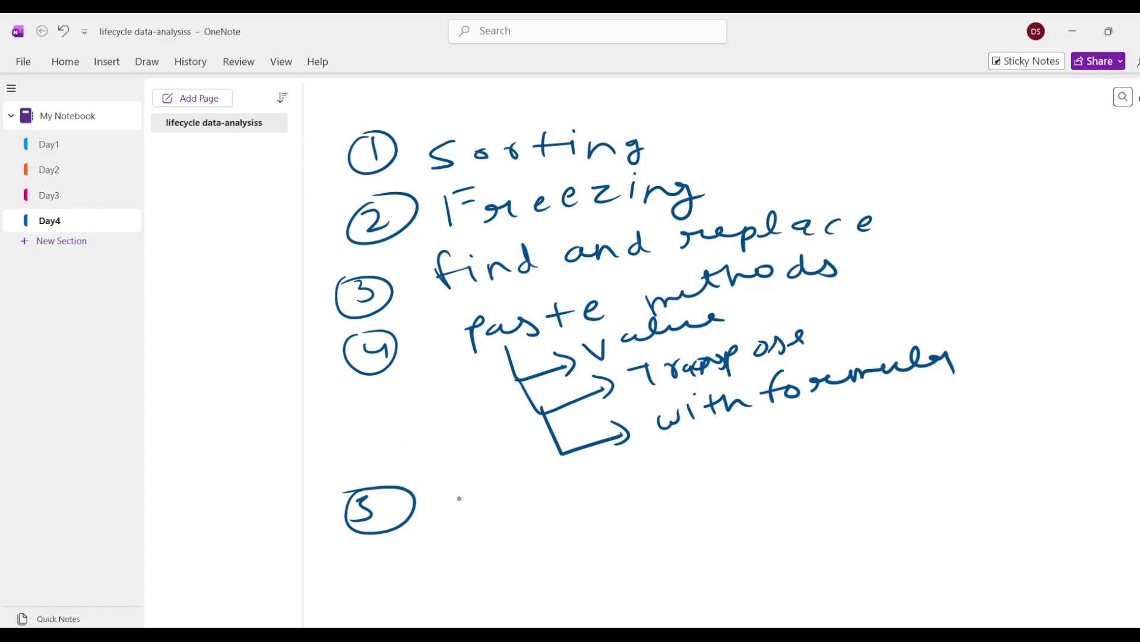
{"action": "mouse_move", "coordinate": [440, 479]}
{"action": "left_mouse_down"}
{"action": "mouse_move", "coordinate": [442, 510]}
{"action": "mouse_move", "coordinate": [456, 471]}
{"action": "left_mouse_up"}
{"action": "left_click_drag", "start_coordinate": [444, 490], "coordinate": [462, 486]}
{"action": "mouse_move", "coordinate": [467, 489]}
{"action": "left_mouse_down"}
{"action": "mouse_move", "coordinate": [474, 511]}
{"action": "mouse_move", "coordinate": [519, 496]}
{"action": "left_mouse_up"}
{"action": "left_click_drag", "start_coordinate": [517, 486], "coordinate": [531, 480]}
{"action": "left_click_drag", "start_coordinate": [541, 484], "coordinate": [571, 484]}
{"action": "left_click_drag", "start_coordinate": [572, 484], "coordinate": [587, 485]}
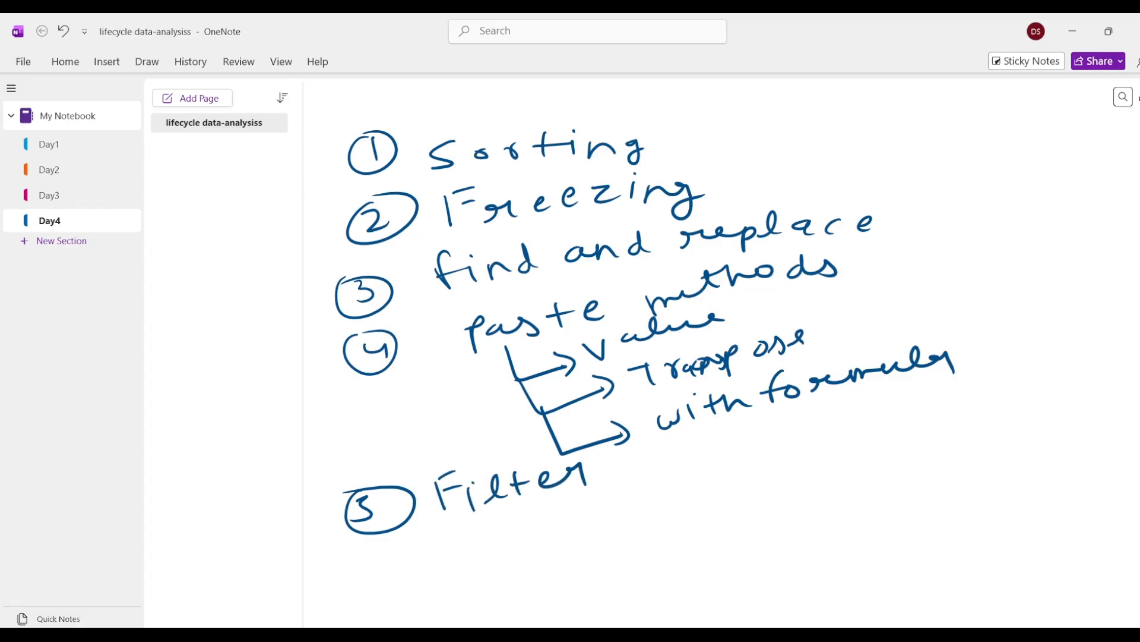
Extend the fifth topic with a vertical separator and the words "Advanced filter" after "Filter".
{"action": "scroll", "coordinate": [475, 447], "scroll_direction": "down", "scroll_amount": 3}
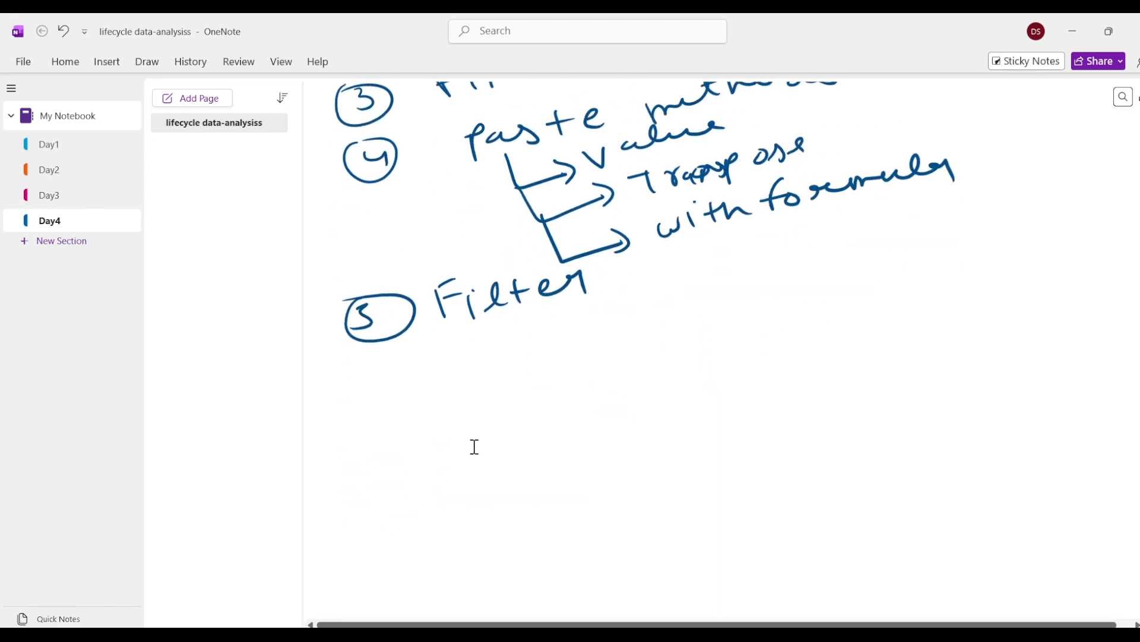
{"action": "mouse_move", "coordinate": [608, 265]}
{"action": "left_mouse_down"}
{"action": "mouse_move", "coordinate": [612, 314]}
{"action": "mouse_move", "coordinate": [658, 284]}
{"action": "left_mouse_up"}
{"action": "mouse_move", "coordinate": [674, 278]}
{"action": "left_mouse_down"}
{"action": "mouse_move", "coordinate": [676, 264]}
{"action": "mouse_move", "coordinate": [711, 267]}
{"action": "left_mouse_up"}
{"action": "left_click_drag", "start_coordinate": [729, 268], "coordinate": [774, 274]}
{"action": "mouse_move", "coordinate": [792, 261]}
{"action": "left_mouse_down"}
{"action": "mouse_move", "coordinate": [783, 273]}
{"action": "mouse_move", "coordinate": [820, 269]}
{"action": "left_mouse_up"}
{"action": "mouse_move", "coordinate": [841, 262]}
{"action": "left_mouse_down"}
{"action": "mouse_move", "coordinate": [844, 240]}
{"action": "mouse_move", "coordinate": [876, 265]}
{"action": "left_mouse_up"}
{"action": "mouse_move", "coordinate": [866, 257]}
{"action": "left_mouse_down"}
{"action": "mouse_move", "coordinate": [894, 251]}
{"action": "mouse_move", "coordinate": [891, 267]}
{"action": "left_mouse_up"}
{"action": "mouse_move", "coordinate": [900, 261]}
{"action": "left_mouse_down"}
{"action": "mouse_move", "coordinate": [917, 235]}
{"action": "mouse_move", "coordinate": [927, 261]}
{"action": "left_mouse_up"}
{"action": "left_click_drag", "start_coordinate": [914, 248], "coordinate": [970, 243]}
{"action": "left_click_drag", "start_coordinate": [970, 260], "coordinate": [988, 239]}
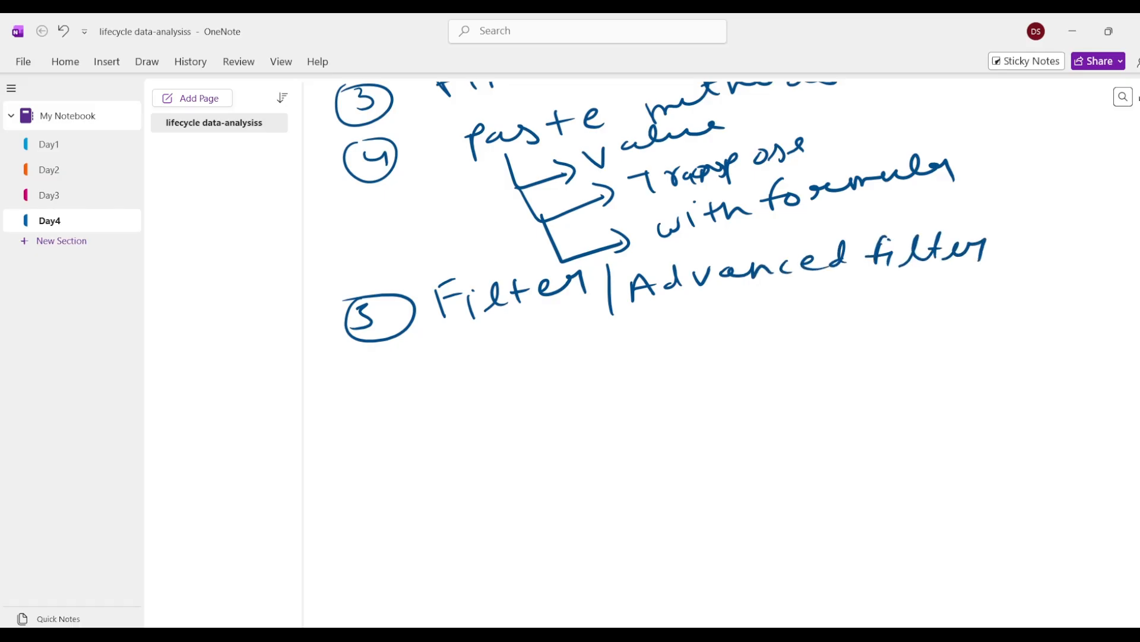
Handwrite a circled 6 and "delete duplicate" as the sixth topic.
{"action": "left_click_drag", "start_coordinate": [374, 366], "coordinate": [380, 390]}
{"action": "left_click_drag", "start_coordinate": [363, 367], "coordinate": [355, 369]}
{"action": "left_click_drag", "start_coordinate": [443, 370], "coordinate": [541, 363]}
{"action": "mouse_move", "coordinate": [533, 351]}
{"action": "left_mouse_down"}
{"action": "mouse_move", "coordinate": [657, 333]}
{"action": "mouse_move", "coordinate": [689, 357]}
{"action": "mouse_move", "coordinate": [742, 332]}
{"action": "mouse_move", "coordinate": [832, 321]}
{"action": "left_mouse_up"}
{"action": "left_click_drag", "start_coordinate": [817, 310], "coordinate": [870, 318]}
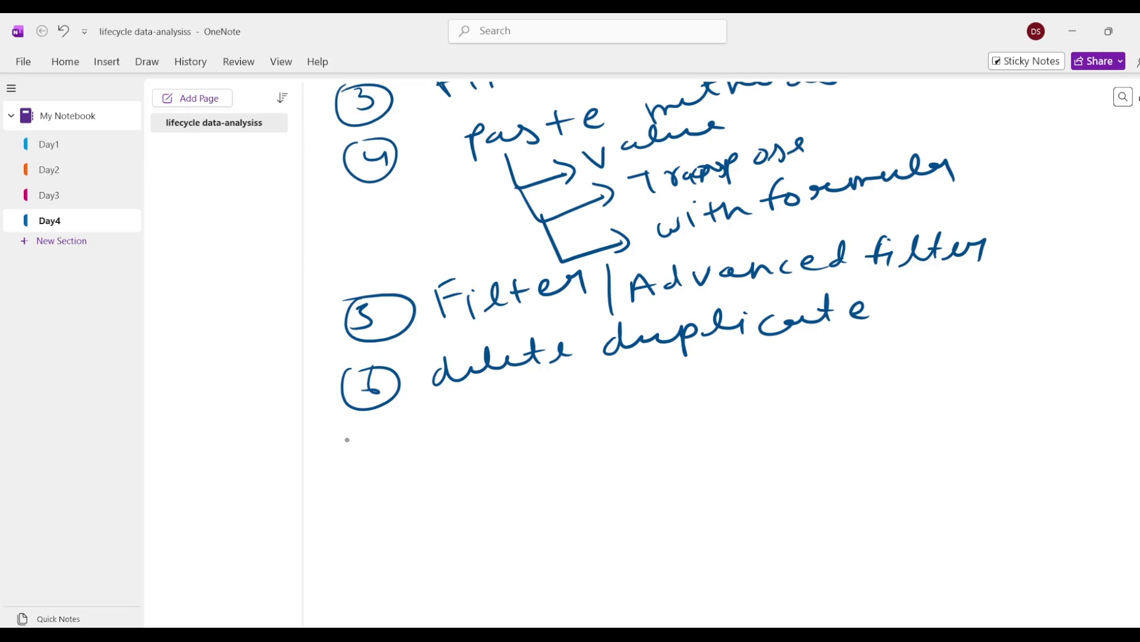
Draw a check mark after "Advanced filter" and a long arrow pointing right beneath topic 6.
{"action": "left_click_drag", "start_coordinate": [1008, 250], "coordinate": [1110, 240]}
{"action": "mouse_move", "coordinate": [322, 424]}
{"action": "left_mouse_down"}
{"action": "mouse_move", "coordinate": [522, 408]}
{"action": "mouse_move", "coordinate": [508, 438]}
{"action": "left_mouse_up"}
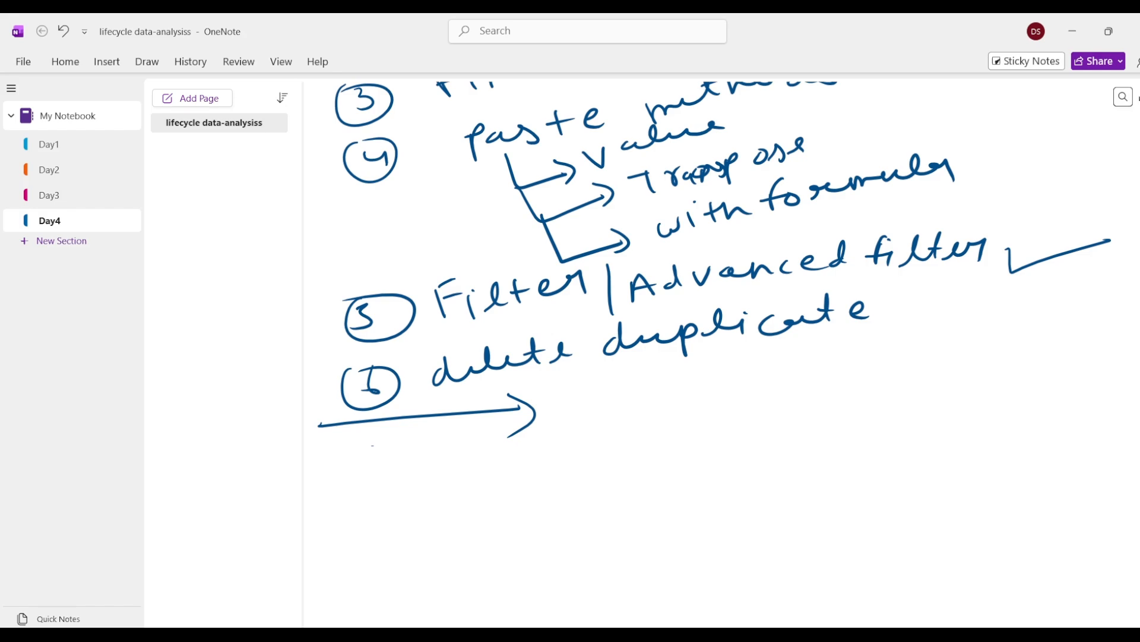
{"action": "left_click", "coordinate": [502, 423]}
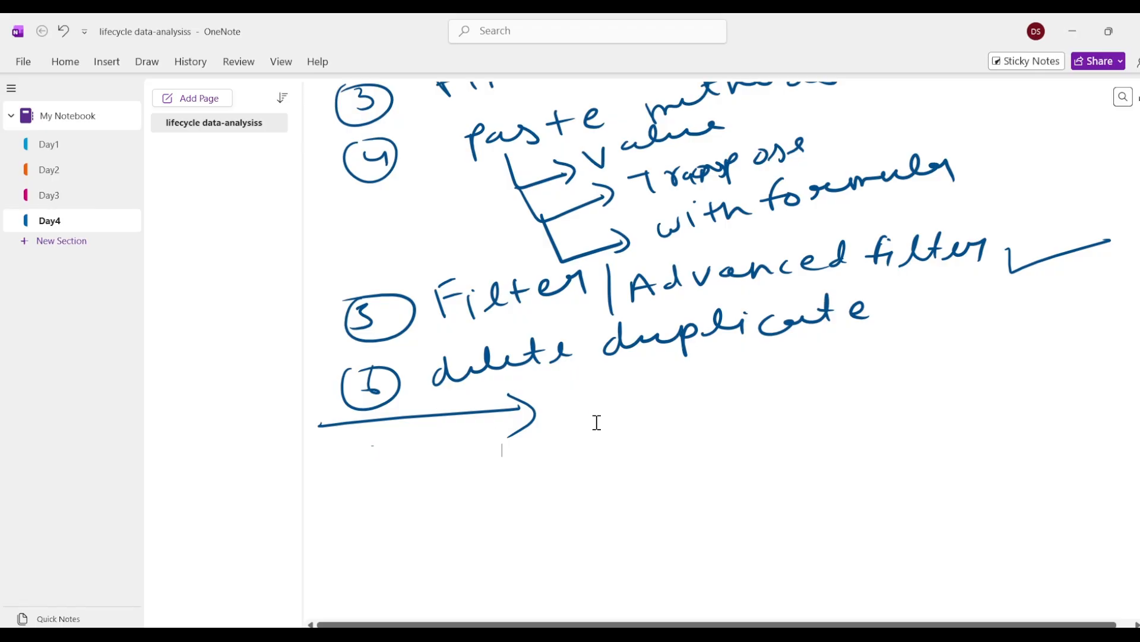
Sketch a table frame with a column divider to the right of the arrow under topic 6.
{"action": "left_click_drag", "start_coordinate": [606, 397], "coordinate": [616, 603]}
{"action": "left_click_drag", "start_coordinate": [697, 400], "coordinate": [699, 603]}
{"action": "mouse_move", "coordinate": [608, 398]}
{"action": "left_mouse_down"}
{"action": "mouse_move", "coordinate": [747, 375]}
{"action": "mouse_move", "coordinate": [997, 362]}
{"action": "mouse_move", "coordinate": [1005, 585]}
{"action": "left_mouse_up"}
{"action": "left_click_drag", "start_coordinate": [616, 605], "coordinate": [1037, 571]}
Write the column headings for id, Name and phone number, and draw the second column divider.
{"action": "left_click", "coordinate": [633, 414]}
{"action": "mouse_move", "coordinate": [632, 420]}
{"action": "left_mouse_down"}
{"action": "mouse_move", "coordinate": [634, 434]}
{"action": "mouse_move", "coordinate": [663, 433]}
{"action": "mouse_move", "coordinate": [735, 401]}
{"action": "mouse_move", "coordinate": [755, 414]}
{"action": "left_mouse_up"}
{"action": "mouse_move", "coordinate": [771, 404]}
{"action": "left_mouse_down"}
{"action": "mouse_move", "coordinate": [767, 415]}
{"action": "mouse_move", "coordinate": [799, 395]}
{"action": "mouse_move", "coordinate": [853, 517]}
{"action": "mouse_move", "coordinate": [858, 585]}
{"action": "left_mouse_up"}
{"action": "mouse_move", "coordinate": [856, 381]}
{"action": "left_mouse_down"}
{"action": "mouse_move", "coordinate": [859, 403]}
{"action": "mouse_move", "coordinate": [874, 375]}
{"action": "left_mouse_up"}
{"action": "mouse_move", "coordinate": [871, 378]}
{"action": "left_mouse_down"}
{"action": "mouse_move", "coordinate": [886, 401]}
{"action": "mouse_move", "coordinate": [905, 392]}
{"action": "left_mouse_up"}
{"action": "mouse_move", "coordinate": [902, 385]}
{"action": "left_mouse_down"}
{"action": "mouse_move", "coordinate": [913, 393]}
{"action": "mouse_move", "coordinate": [945, 383]}
{"action": "left_mouse_up"}
{"action": "mouse_move", "coordinate": [941, 391]}
{"action": "left_mouse_down"}
{"action": "mouse_move", "coordinate": [975, 383]}
{"action": "mouse_move", "coordinate": [927, 397]}
{"action": "left_mouse_up"}
{"action": "left_click_drag", "start_coordinate": [949, 390], "coordinate": [959, 396]}
Number the rows 1 to 4 down the id column of the sketched table.
{"action": "left_click_drag", "start_coordinate": [653, 456], "coordinate": [685, 514]}
{"action": "mouse_move", "coordinate": [675, 538]}
{"action": "left_mouse_down"}
{"action": "mouse_move", "coordinate": [684, 546]}
{"action": "mouse_move", "coordinate": [675, 553]}
{"action": "left_mouse_up"}
{"action": "left_click_drag", "start_coordinate": [674, 565], "coordinate": [688, 579]}
Handwrite four sample first names in capitals down the Name column, one for each id.
{"action": "left_click_drag", "start_coordinate": [725, 438], "coordinate": [726, 458]}
{"action": "left_click_drag", "start_coordinate": [725, 440], "coordinate": [744, 459]}
{"action": "left_click_drag", "start_coordinate": [752, 456], "coordinate": [773, 446]}
{"action": "left_click_drag", "start_coordinate": [778, 452], "coordinate": [808, 442]}
{"action": "left_click_drag", "start_coordinate": [717, 490], "coordinate": [728, 502]}
{"action": "mouse_move", "coordinate": [720, 496]}
{"action": "left_mouse_down"}
{"action": "mouse_move", "coordinate": [741, 477]}
{"action": "mouse_move", "coordinate": [750, 496]}
{"action": "left_mouse_up"}
{"action": "mouse_move", "coordinate": [760, 475]}
{"action": "left_mouse_down"}
{"action": "mouse_move", "coordinate": [772, 491]}
{"action": "mouse_move", "coordinate": [783, 476]}
{"action": "left_mouse_up"}
{"action": "mouse_move", "coordinate": [779, 489]}
{"action": "left_mouse_down"}
{"action": "mouse_move", "coordinate": [793, 468]}
{"action": "mouse_move", "coordinate": [802, 488]}
{"action": "mouse_move", "coordinate": [833, 459]}
{"action": "left_mouse_up"}
{"action": "mouse_move", "coordinate": [740, 527]}
{"action": "left_mouse_down"}
{"action": "mouse_move", "coordinate": [721, 543]}
{"action": "mouse_move", "coordinate": [818, 526]}
{"action": "mouse_move", "coordinate": [846, 504]}
{"action": "left_mouse_up"}
{"action": "mouse_move", "coordinate": [736, 581]}
{"action": "left_mouse_down"}
{"action": "mouse_move", "coordinate": [734, 594]}
{"action": "mouse_move", "coordinate": [744, 579]}
{"action": "left_mouse_up"}
{"action": "left_click_drag", "start_coordinate": [755, 573], "coordinate": [789, 564]}
{"action": "mouse_move", "coordinate": [793, 555]}
{"action": "left_mouse_down"}
{"action": "mouse_move", "coordinate": [805, 553]}
{"action": "mouse_move", "coordinate": [796, 573]}
{"action": "left_mouse_up"}
{"action": "left_click_drag", "start_coordinate": [823, 549], "coordinate": [815, 558]}
Draw four short placeholder lines down the phone number column.
{"action": "left_click_drag", "start_coordinate": [839, 448], "coordinate": [924, 428]}
{"action": "left_click_drag", "start_coordinate": [862, 480], "coordinate": [931, 469]}
{"action": "left_click_drag", "start_coordinate": [882, 506], "coordinate": [939, 502]}
{"action": "left_click_drag", "start_coordinate": [891, 542], "coordinate": [939, 538]}
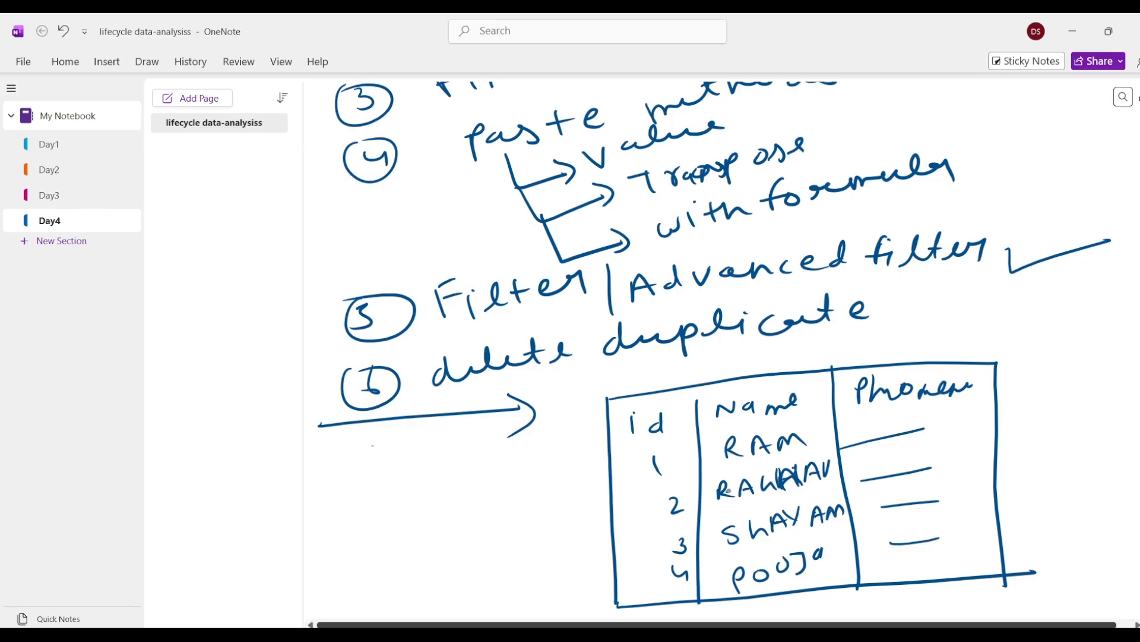
Mark the id and Name headings with arrows, underscore the table's top edge, and draw a line extending right from the table.
{"action": "left_click_drag", "start_coordinate": [758, 361], "coordinate": [768, 403]}
{"action": "mouse_move", "coordinate": [761, 386]}
{"action": "left_mouse_down"}
{"action": "mouse_move", "coordinate": [768, 403]}
{"action": "mouse_move", "coordinate": [782, 387]}
{"action": "left_mouse_up"}
{"action": "left_click_drag", "start_coordinate": [649, 377], "coordinate": [658, 409]}
{"action": "mouse_move", "coordinate": [646, 391]}
{"action": "left_mouse_down"}
{"action": "mouse_move", "coordinate": [658, 408]}
{"action": "mouse_move", "coordinate": [668, 393]}
{"action": "mouse_move", "coordinate": [629, 409]}
{"action": "mouse_move", "coordinate": [848, 372]}
{"action": "mouse_move", "coordinate": [983, 368]}
{"action": "left_mouse_up"}
{"action": "left_click_drag", "start_coordinate": [885, 432], "coordinate": [927, 423]}
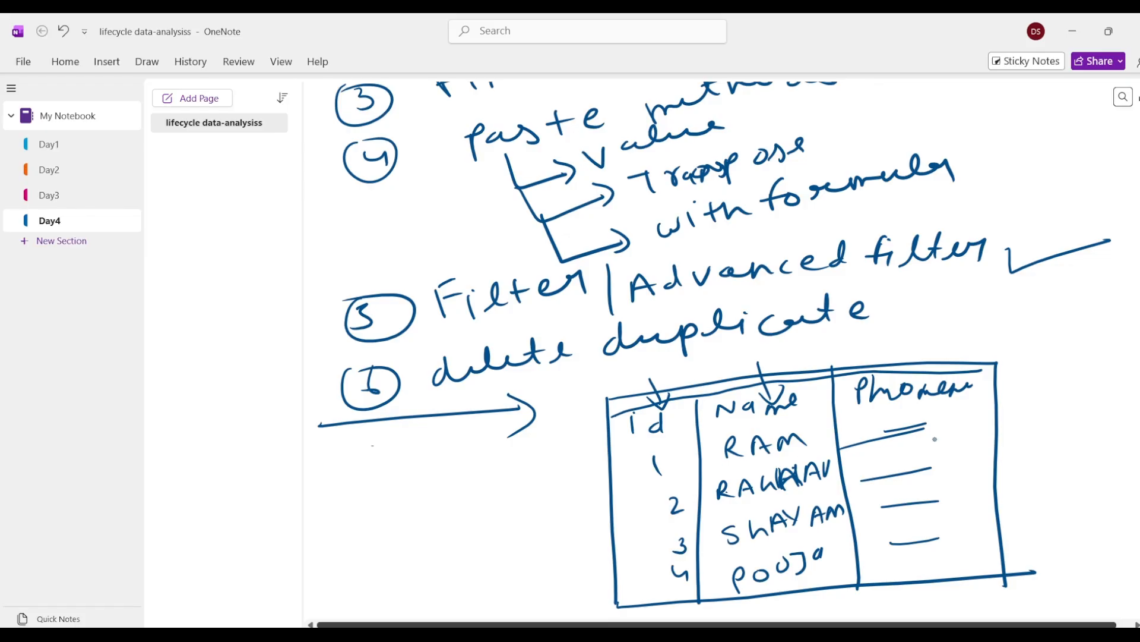
{"action": "left_click_drag", "start_coordinate": [989, 413], "coordinate": [1138, 404]}
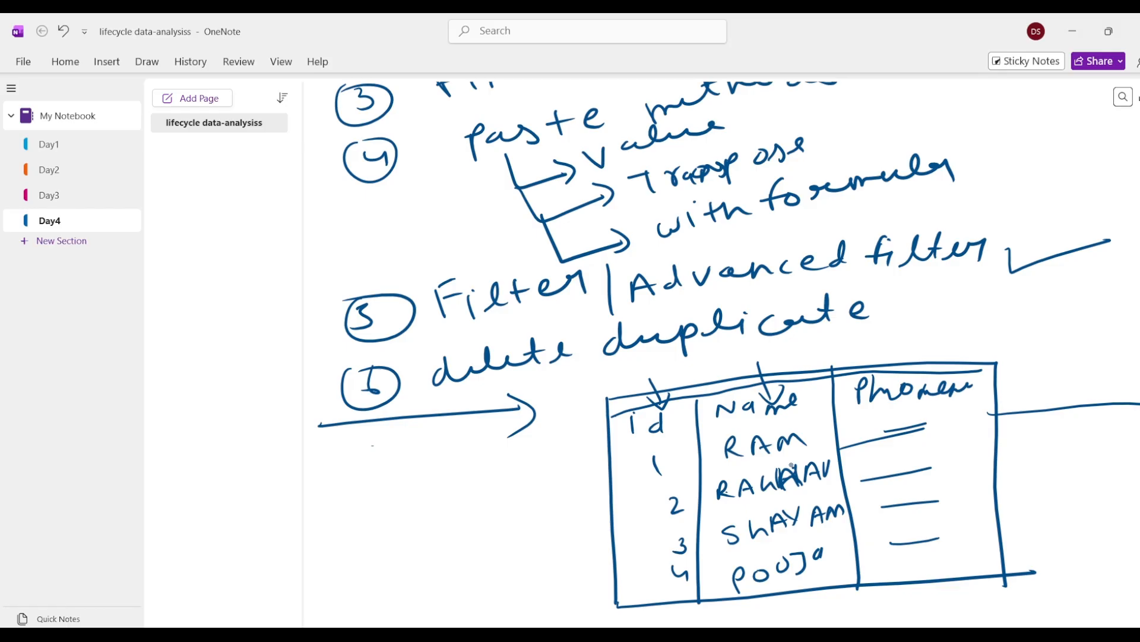
Sketch a circled 3 and a boxed 1001, each with an arrow, left of the table, and tick "Filter".
{"action": "mouse_move", "coordinate": [365, 487]}
{"action": "left_mouse_down"}
{"action": "mouse_move", "coordinate": [375, 504]}
{"action": "mouse_move", "coordinate": [395, 487]}
{"action": "mouse_move", "coordinate": [407, 537]}
{"action": "mouse_move", "coordinate": [466, 520]}
{"action": "mouse_move", "coordinate": [395, 510]}
{"action": "mouse_move", "coordinate": [485, 505]}
{"action": "left_mouse_up"}
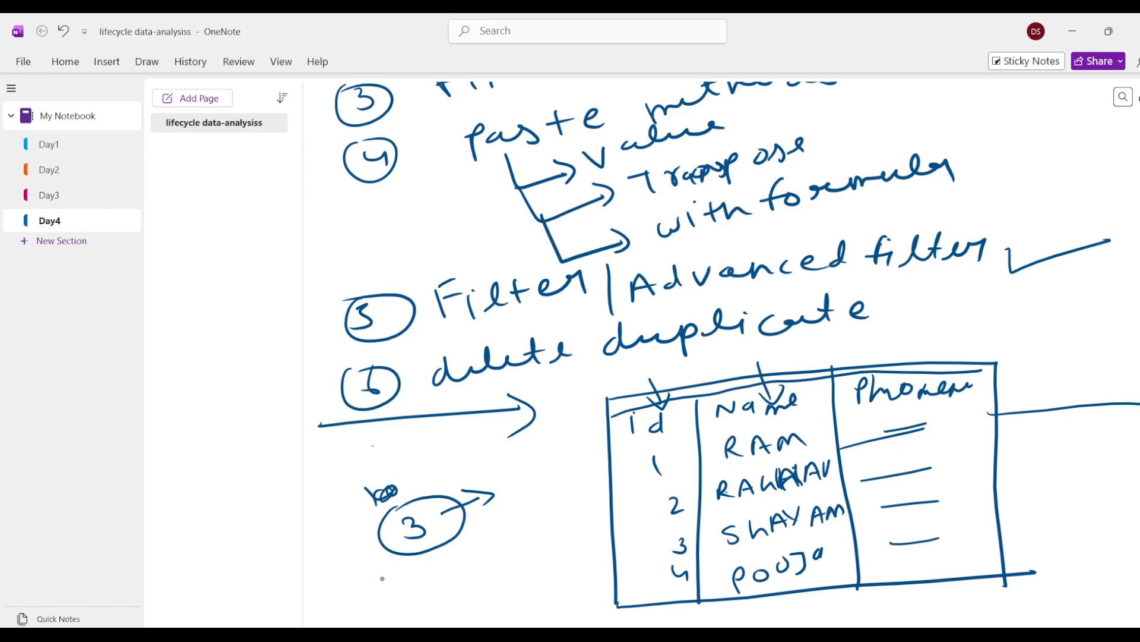
{"action": "left_click_drag", "start_coordinate": [390, 575], "coordinate": [407, 599]}
{"action": "mouse_move", "coordinate": [419, 578]}
{"action": "left_mouse_down"}
{"action": "mouse_move", "coordinate": [416, 588]}
{"action": "mouse_move", "coordinate": [420, 579]}
{"action": "left_mouse_up"}
{"action": "mouse_move", "coordinate": [443, 569]}
{"action": "left_mouse_down"}
{"action": "mouse_move", "coordinate": [458, 576]}
{"action": "mouse_move", "coordinate": [450, 566]}
{"action": "left_mouse_up"}
{"action": "left_click_drag", "start_coordinate": [477, 547], "coordinate": [484, 568]}
{"action": "scroll", "coordinate": [528, 569], "scroll_direction": "right", "scroll_amount": 1}
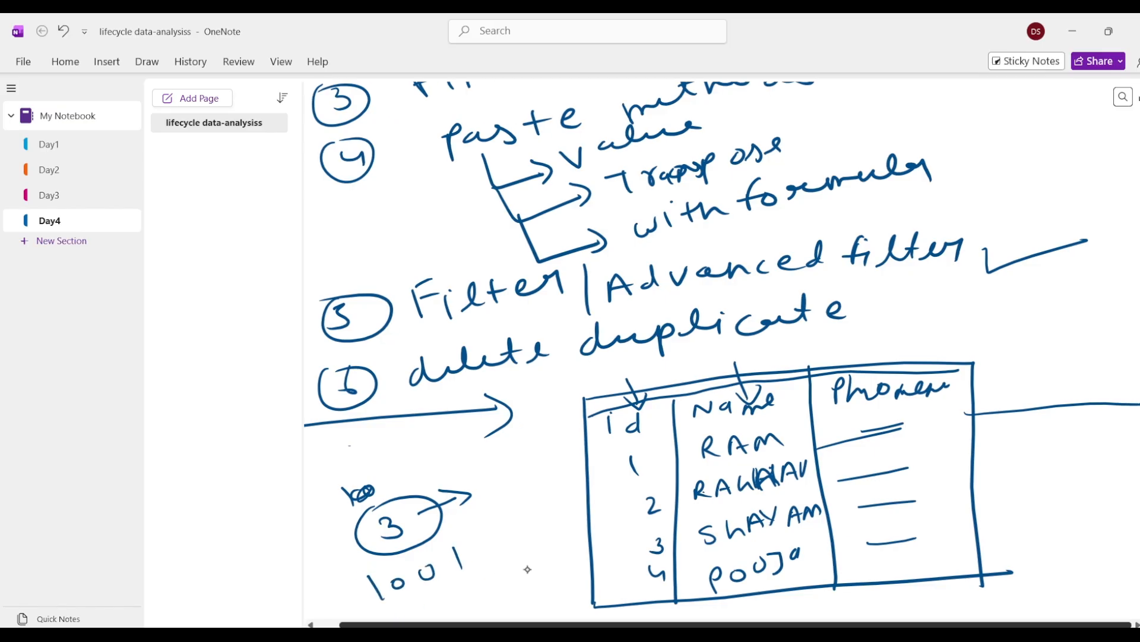
{"action": "mouse_move", "coordinate": [368, 605]}
{"action": "left_mouse_down"}
{"action": "mouse_move", "coordinate": [475, 537]}
{"action": "mouse_move", "coordinate": [367, 607]}
{"action": "left_mouse_up"}
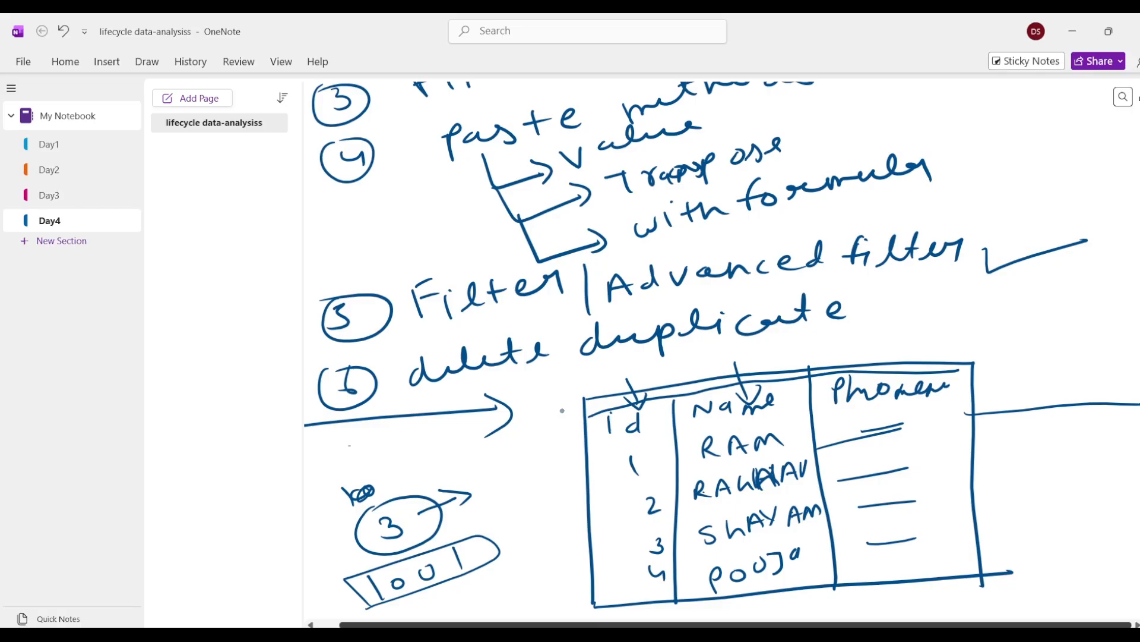
{"action": "mouse_move", "coordinate": [492, 314]}
{"action": "left_mouse_down"}
{"action": "mouse_move", "coordinate": [499, 321]}
{"action": "mouse_move", "coordinate": [539, 296]}
{"action": "left_mouse_up"}
{"action": "mouse_move", "coordinate": [487, 542]}
{"action": "left_mouse_down"}
{"action": "mouse_move", "coordinate": [478, 550]}
{"action": "mouse_move", "coordinate": [508, 530]}
{"action": "left_mouse_up"}
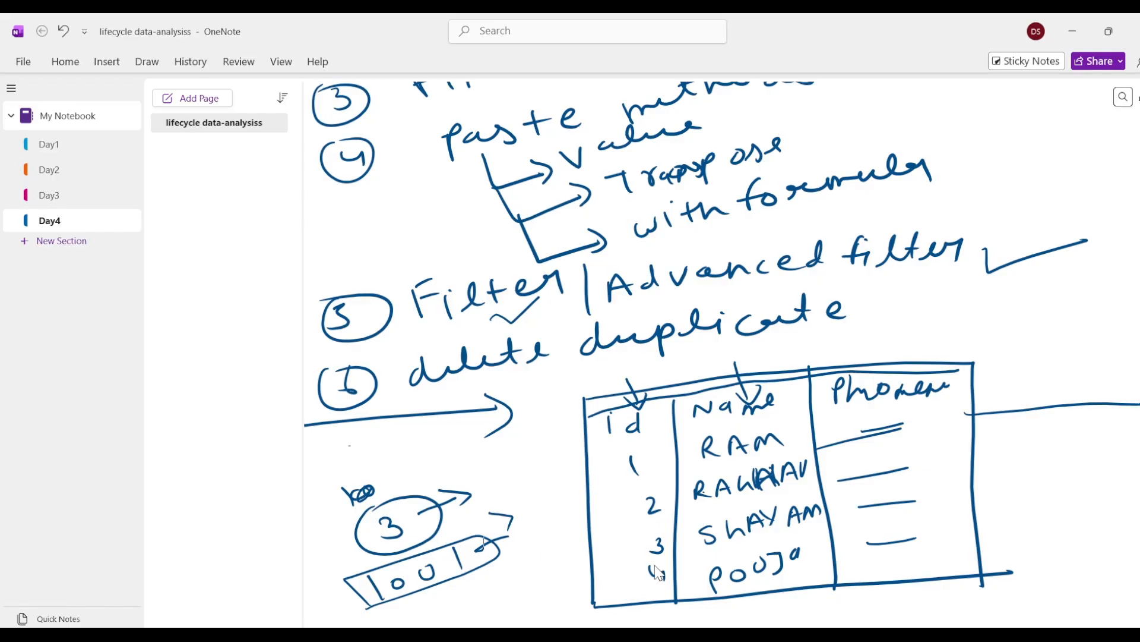
Draw a short arrow, a narrow upright rectangle and a wide rectangle below the table.
{"action": "scroll", "coordinate": [691, 520], "scroll_direction": "down", "scroll_amount": 3}
{"action": "scroll", "coordinate": [690, 519], "scroll_direction": "down", "scroll_amount": 2}
{"action": "scroll", "coordinate": [691, 519], "scroll_direction": "up", "scroll_amount": 1}
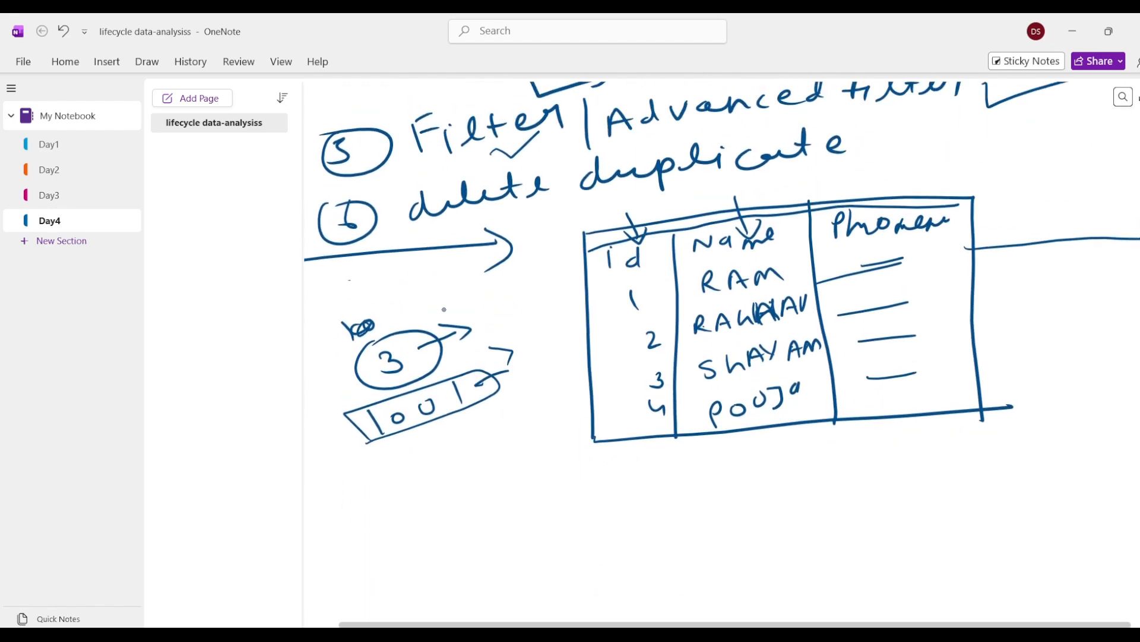
{"action": "mouse_move", "coordinate": [332, 519]}
{"action": "left_mouse_down"}
{"action": "mouse_move", "coordinate": [382, 507]}
{"action": "mouse_move", "coordinate": [389, 519]}
{"action": "left_mouse_up"}
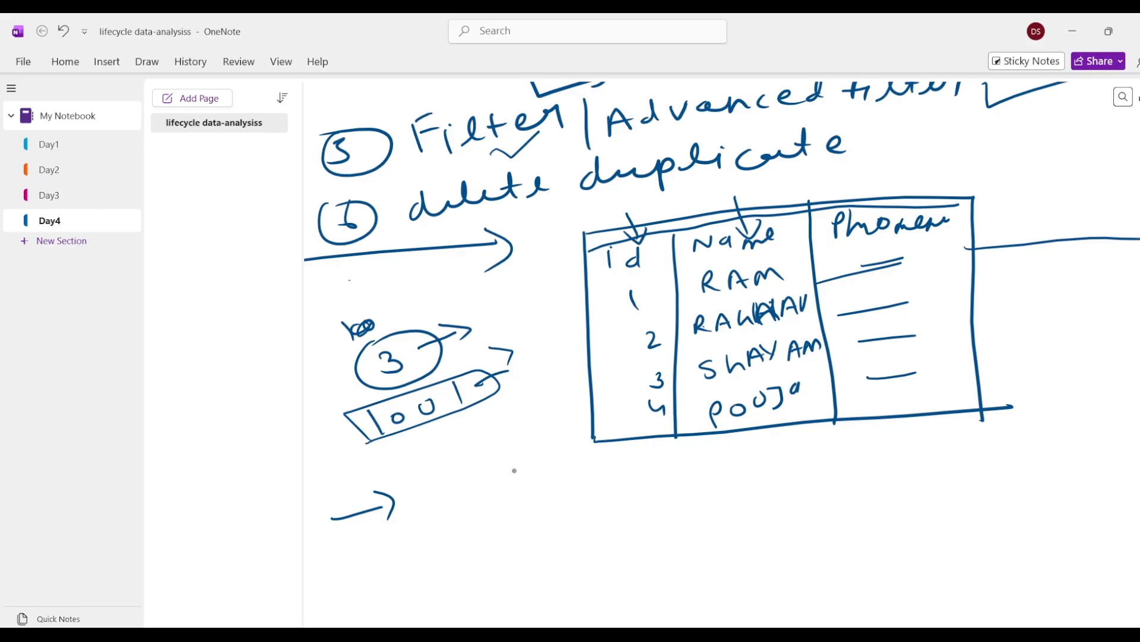
{"action": "mouse_move", "coordinate": [440, 456]}
{"action": "left_mouse_down"}
{"action": "mouse_move", "coordinate": [476, 597]}
{"action": "mouse_move", "coordinate": [490, 460]}
{"action": "mouse_move", "coordinate": [436, 466]}
{"action": "left_mouse_up"}
{"action": "mouse_move", "coordinate": [594, 482]}
{"action": "left_mouse_down"}
{"action": "mouse_move", "coordinate": [799, 444]}
{"action": "mouse_move", "coordinate": [606, 530]}
{"action": "mouse_move", "coordinate": [788, 567]}
{"action": "mouse_move", "coordinate": [801, 453]}
{"action": "left_mouse_up"}
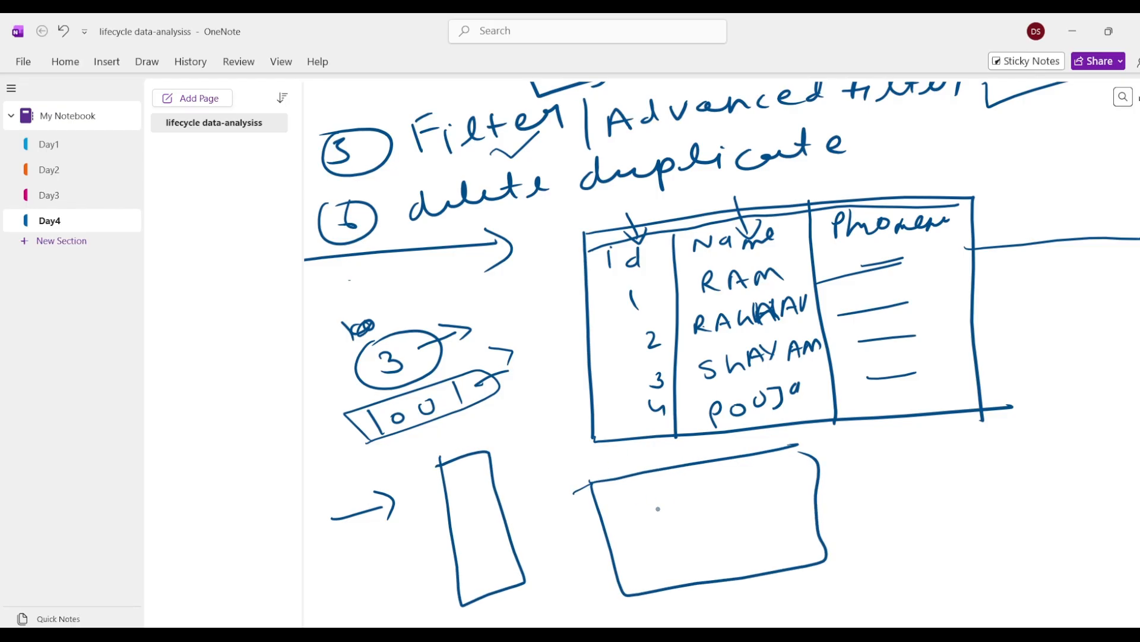
Add three lines and a cross in the wide rectangle, a small box beside the id heading, and a check mark after the cross.
{"action": "left_click_drag", "start_coordinate": [661, 502], "coordinate": [747, 481]}
{"action": "left_click_drag", "start_coordinate": [669, 528], "coordinate": [756, 503]}
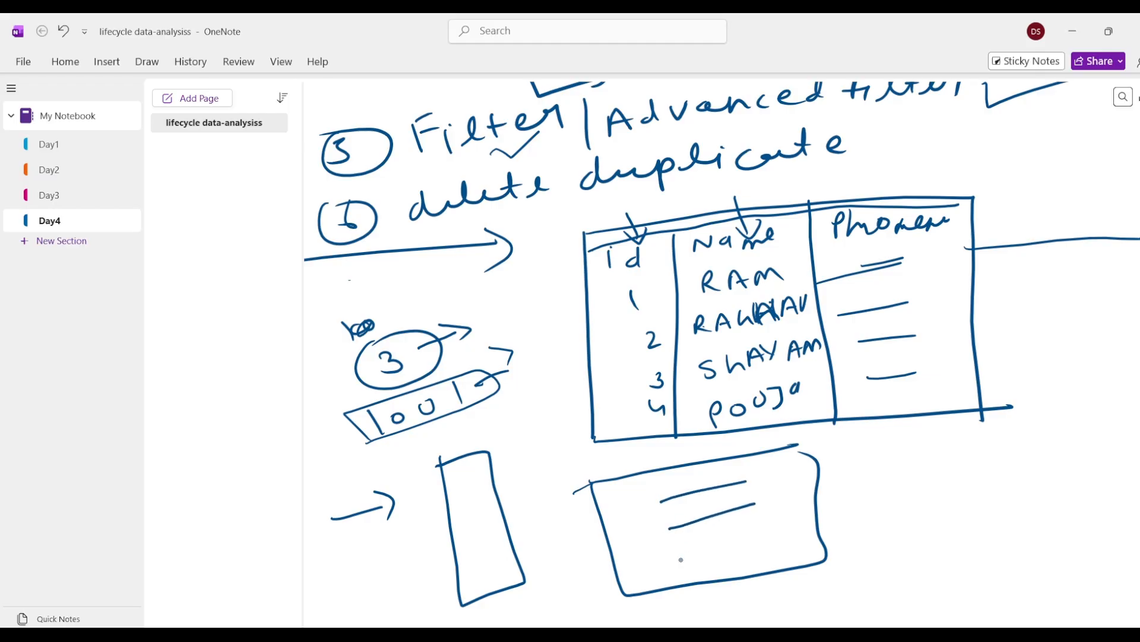
{"action": "left_click_drag", "start_coordinate": [686, 555], "coordinate": [738, 543]}
{"action": "left_click_drag", "start_coordinate": [818, 469], "coordinate": [761, 521]}
{"action": "left_click_drag", "start_coordinate": [763, 482], "coordinate": [821, 519]}
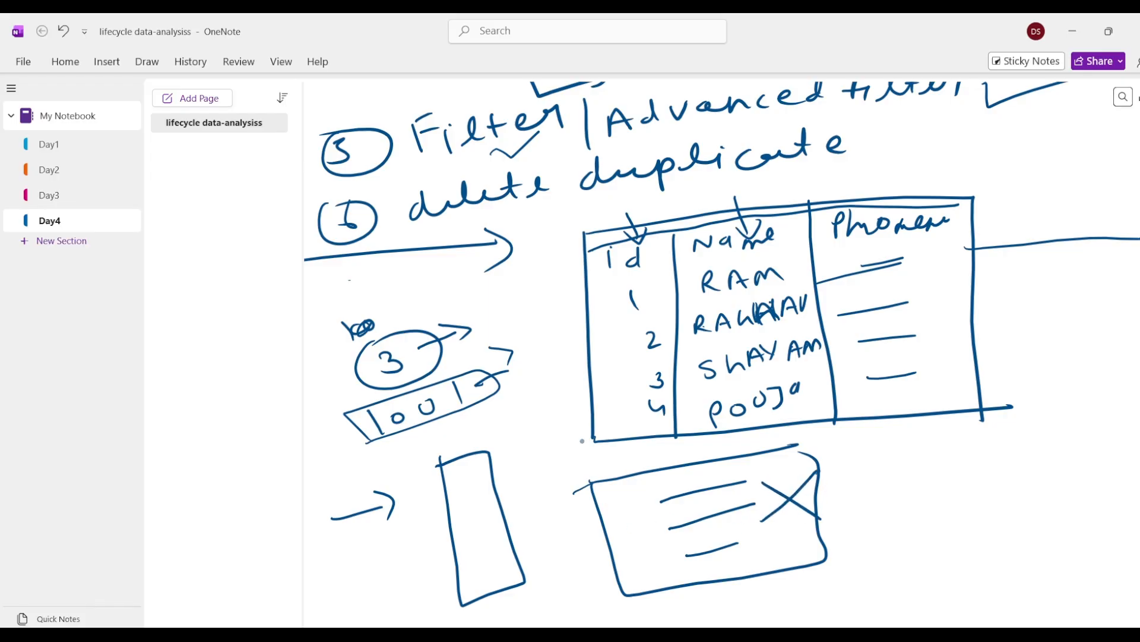
{"action": "mouse_move", "coordinate": [541, 255]}
{"action": "left_mouse_down"}
{"action": "mouse_move", "coordinate": [568, 252]}
{"action": "mouse_move", "coordinate": [538, 256]}
{"action": "left_mouse_up"}
{"action": "mouse_move", "coordinate": [817, 505]}
{"action": "left_mouse_down"}
{"action": "mouse_move", "coordinate": [873, 520]}
{"action": "mouse_move", "coordinate": [906, 506]}
{"action": "left_mouse_up"}
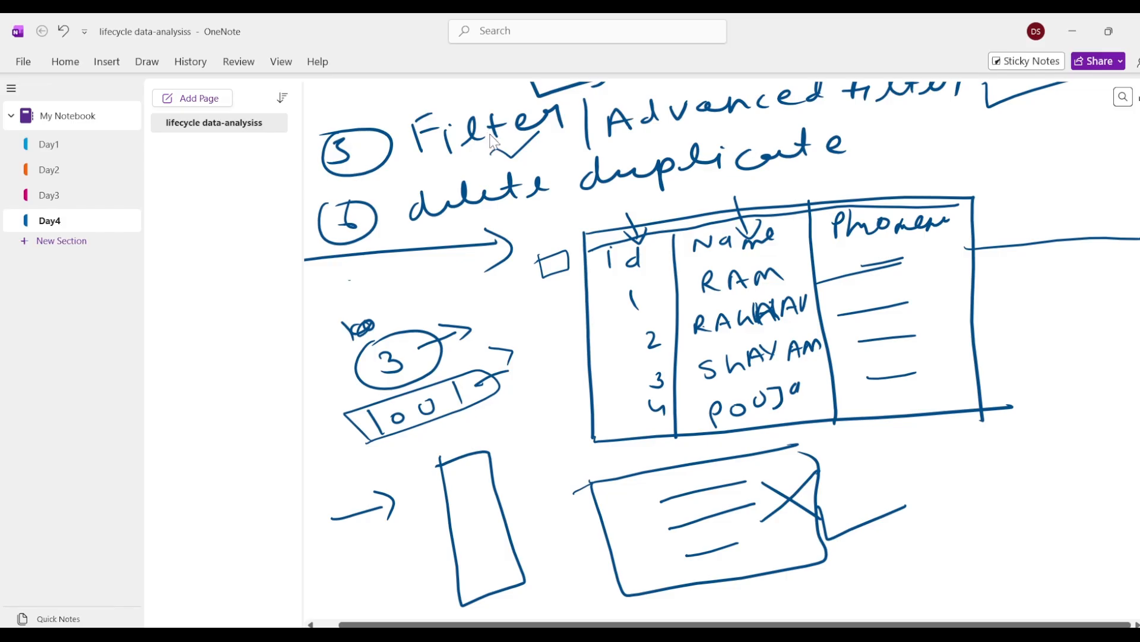
Handwrite an arrow followed by "remove duplicate" in the blank area below the sketches.
{"action": "scroll", "coordinate": [517, 217], "scroll_direction": "down", "scroll_amount": 2}
{"action": "scroll", "coordinate": [516, 217], "scroll_direction": "up", "scroll_amount": 2}
{"action": "scroll", "coordinate": [517, 218], "scroll_direction": "down", "scroll_amount": 10}
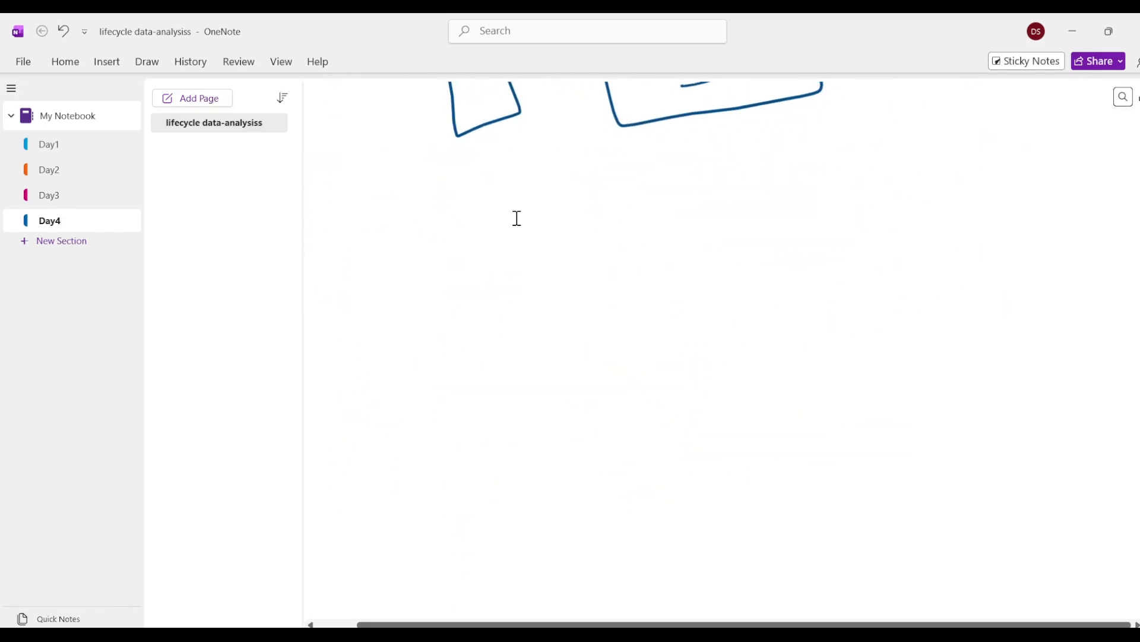
{"action": "left_click_drag", "start_coordinate": [364, 222], "coordinate": [404, 223]}
{"action": "left_click_drag", "start_coordinate": [392, 213], "coordinate": [395, 232]}
{"action": "mouse_move", "coordinate": [438, 226]}
{"action": "left_mouse_down"}
{"action": "mouse_move", "coordinate": [665, 206]}
{"action": "mouse_move", "coordinate": [834, 209]}
{"action": "mouse_move", "coordinate": [843, 194]}
{"action": "left_mouse_up"}
{"action": "left_click_drag", "start_coordinate": [865, 202], "coordinate": [878, 208]}
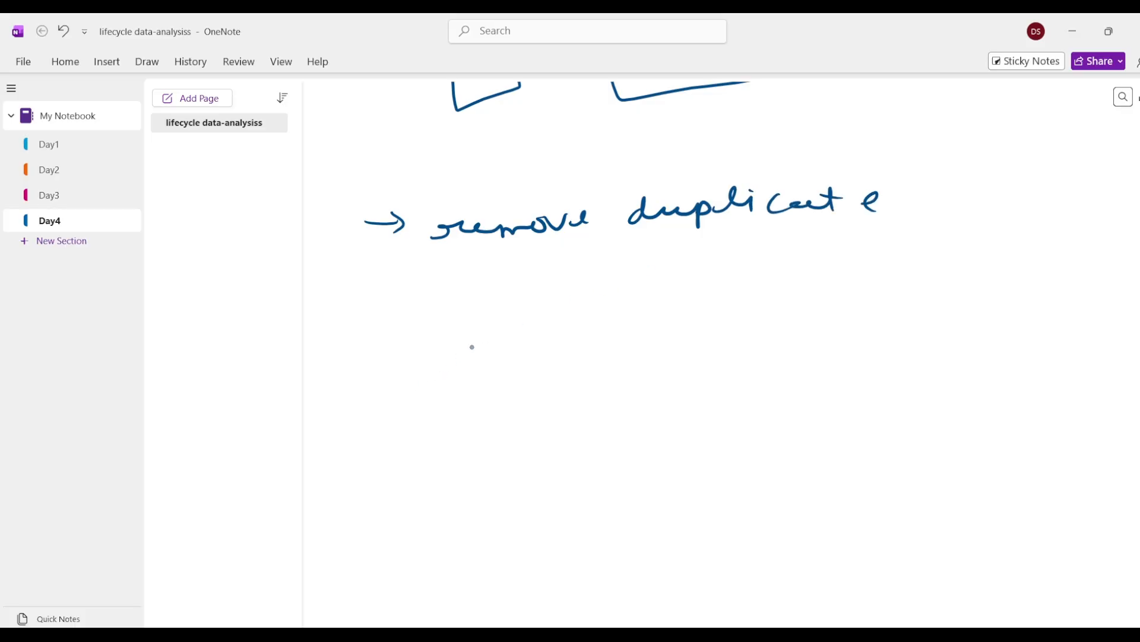
Sketch a single-column table under "remove duplicate" and head it "id".
{"action": "mouse_move", "coordinate": [441, 286]}
{"action": "left_mouse_down"}
{"action": "mouse_move", "coordinate": [461, 376]}
{"action": "mouse_move", "coordinate": [457, 551]}
{"action": "mouse_move", "coordinate": [579, 567]}
{"action": "mouse_move", "coordinate": [621, 273]}
{"action": "left_mouse_up"}
{"action": "left_click_drag", "start_coordinate": [432, 300], "coordinate": [637, 284]}
{"action": "mouse_move", "coordinate": [504, 268]}
{"action": "left_mouse_down"}
{"action": "mouse_move", "coordinate": [511, 290]}
{"action": "mouse_move", "coordinate": [542, 286]}
{"action": "left_mouse_up"}
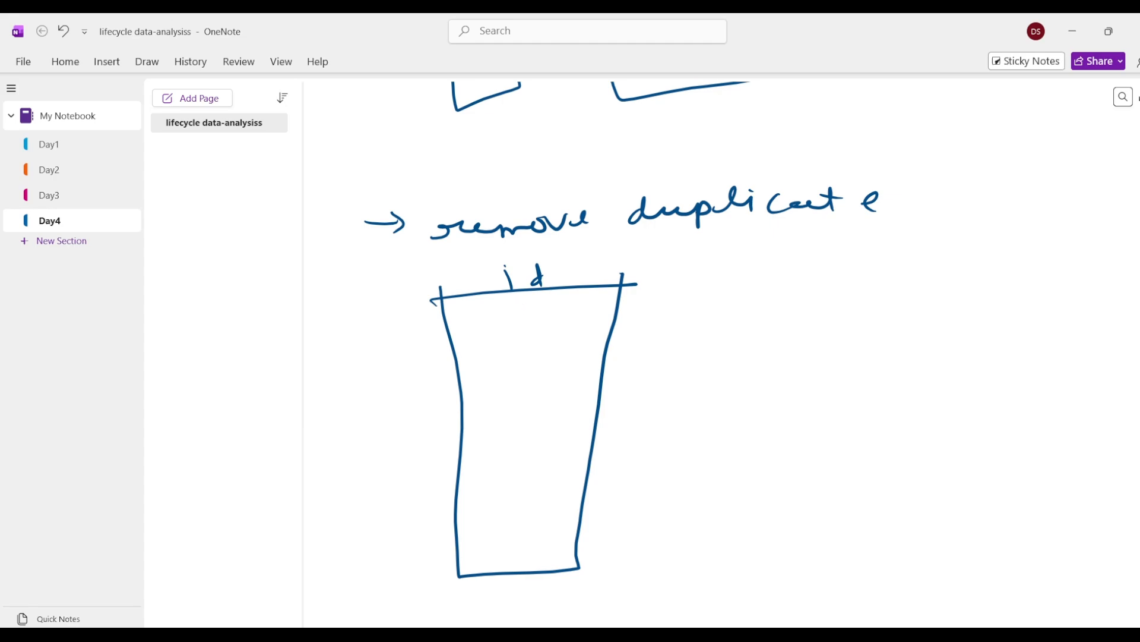
Write the numbers 1 to 6 down the single id column.
{"action": "left_click_drag", "start_coordinate": [509, 313], "coordinate": [541, 373]}
{"action": "left_click_drag", "start_coordinate": [524, 400], "coordinate": [525, 420]}
{"action": "left_click_drag", "start_coordinate": [525, 460], "coordinate": [539, 478]}
{"action": "mouse_move", "coordinate": [545, 495]}
{"action": "left_mouse_down"}
{"action": "mouse_move", "coordinate": [552, 511]}
{"action": "mouse_move", "coordinate": [534, 520]}
{"action": "left_mouse_up"}
{"action": "mouse_move", "coordinate": [551, 527]}
{"action": "left_mouse_down"}
{"action": "mouse_move", "coordinate": [546, 553]}
{"action": "mouse_move", "coordinate": [538, 546]}
{"action": "left_mouse_up"}
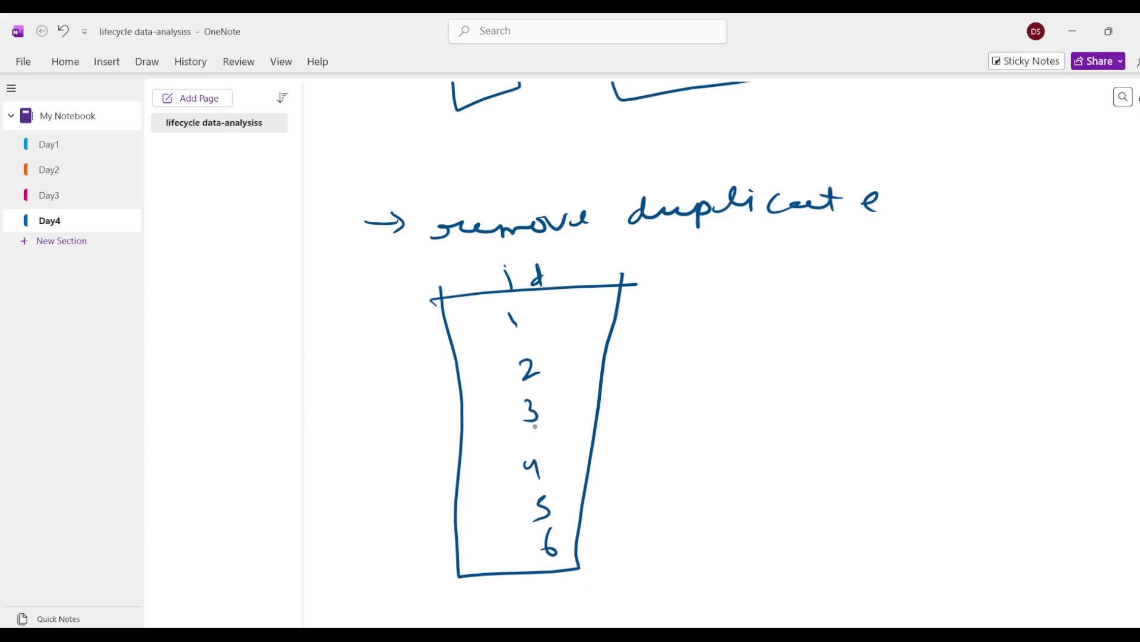
Insert another 1 between the 3 and 4 in the id column and draw an arrow outward from each of the seven numbers.
{"action": "left_click_drag", "start_coordinate": [530, 430], "coordinate": [533, 446]}
{"action": "left_click_drag", "start_coordinate": [541, 319], "coordinate": [656, 306]}
{"action": "mouse_move", "coordinate": [635, 298]}
{"action": "left_mouse_down"}
{"action": "mouse_move", "coordinate": [656, 305]}
{"action": "mouse_move", "coordinate": [635, 319]}
{"action": "left_mouse_up"}
{"action": "mouse_move", "coordinate": [565, 369]}
{"action": "left_mouse_down"}
{"action": "mouse_move", "coordinate": [667, 350]}
{"action": "mouse_move", "coordinate": [656, 360]}
{"action": "left_mouse_up"}
{"action": "left_click_drag", "start_coordinate": [564, 404], "coordinate": [656, 381]}
{"action": "left_click_drag", "start_coordinate": [643, 378], "coordinate": [641, 397]}
{"action": "left_click_drag", "start_coordinate": [551, 434], "coordinate": [644, 410]}
{"action": "left_click_drag", "start_coordinate": [637, 406], "coordinate": [630, 436]}
{"action": "mouse_move", "coordinate": [542, 464]}
{"action": "left_mouse_down"}
{"action": "mouse_move", "coordinate": [623, 448]}
{"action": "mouse_move", "coordinate": [624, 464]}
{"action": "left_mouse_up"}
{"action": "left_click_drag", "start_coordinate": [555, 497], "coordinate": [629, 486]}
{"action": "left_click_drag", "start_coordinate": [620, 470], "coordinate": [637, 487]}
{"action": "left_click_drag", "start_coordinate": [574, 527], "coordinate": [638, 512]}
{"action": "left_click_drag", "start_coordinate": [629, 497], "coordinate": [638, 528]}
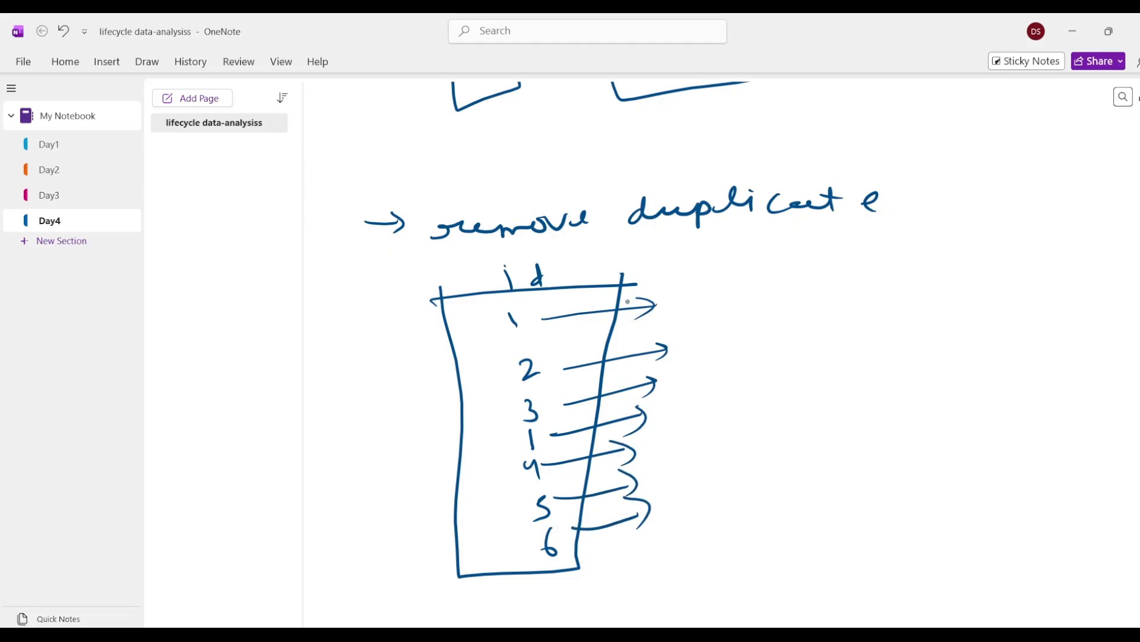
Link the arrows of the two 1s with a double-headed bracket, add a short arrow beside it, and circle the first 1.
{"action": "mouse_move", "coordinate": [675, 297]}
{"action": "left_mouse_down"}
{"action": "mouse_move", "coordinate": [717, 292]}
{"action": "mouse_move", "coordinate": [724, 383]}
{"action": "mouse_move", "coordinate": [660, 414]}
{"action": "left_mouse_up"}
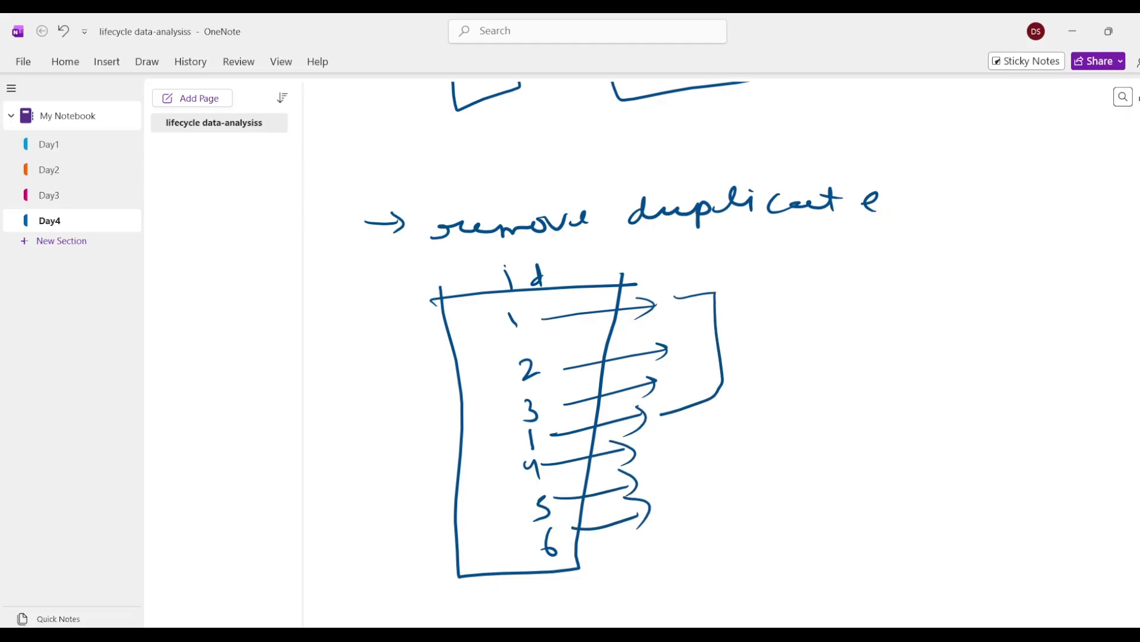
{"action": "mouse_move", "coordinate": [681, 275]}
{"action": "left_mouse_down"}
{"action": "mouse_move", "coordinate": [666, 302]}
{"action": "mouse_move", "coordinate": [689, 305]}
{"action": "left_mouse_up"}
{"action": "mouse_move", "coordinate": [674, 389]}
{"action": "left_mouse_down"}
{"action": "mouse_move", "coordinate": [663, 414]}
{"action": "mouse_move", "coordinate": [692, 414]}
{"action": "left_mouse_up"}
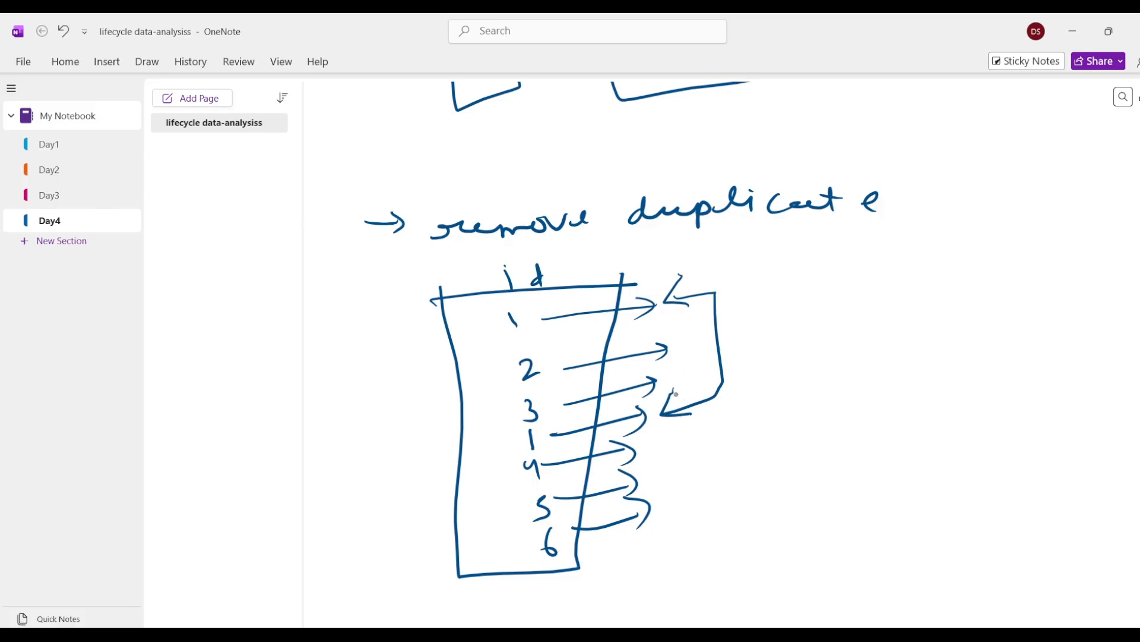
{"action": "left_click_drag", "start_coordinate": [742, 280], "coordinate": [794, 275]}
{"action": "mouse_move", "coordinate": [781, 268]}
{"action": "left_mouse_down"}
{"action": "mouse_move", "coordinate": [799, 279]}
{"action": "mouse_move", "coordinate": [791, 290]}
{"action": "left_mouse_up"}
{"action": "mouse_move", "coordinate": [526, 305]}
{"action": "left_mouse_down"}
{"action": "mouse_move", "coordinate": [493, 330]}
{"action": "mouse_move", "coordinate": [505, 307]}
{"action": "left_mouse_up"}
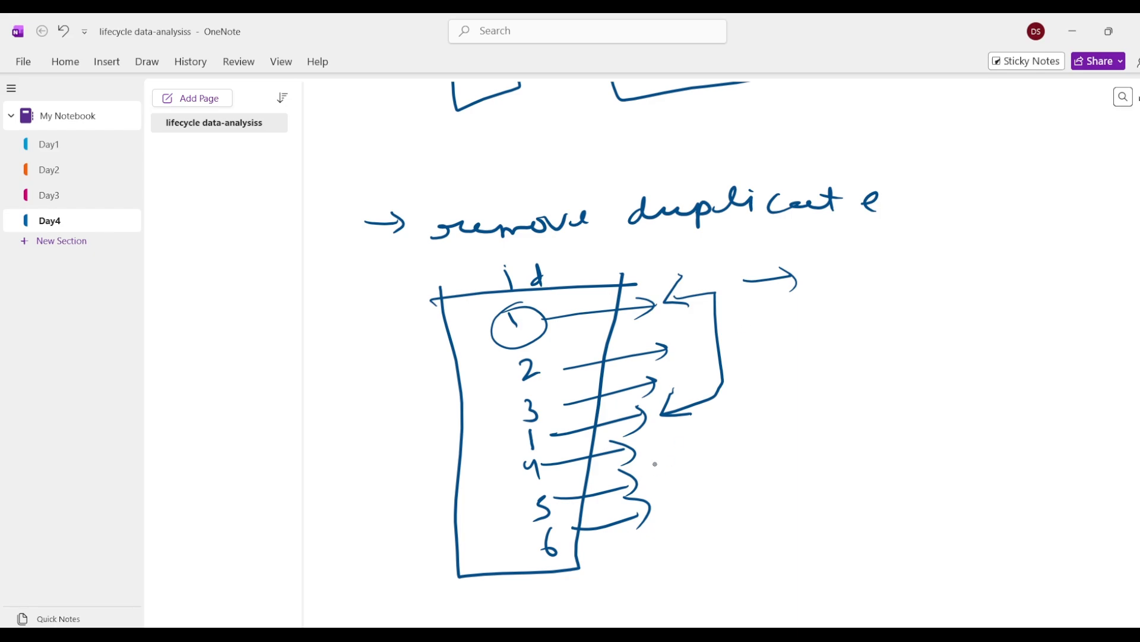
Sketch a tall narrow column beside "remove duplicate" and write 1, 2, 3, 1, 4, 5, 1, 6, 7, 1 down it.
{"action": "mouse_move", "coordinate": [902, 146]}
{"action": "left_mouse_down"}
{"action": "mouse_move", "coordinate": [896, 505]}
{"action": "mouse_move", "coordinate": [908, 561]}
{"action": "left_mouse_up"}
{"action": "left_click_drag", "start_coordinate": [974, 132], "coordinate": [987, 573]}
{"action": "left_click_drag", "start_coordinate": [921, 156], "coordinate": [921, 184]}
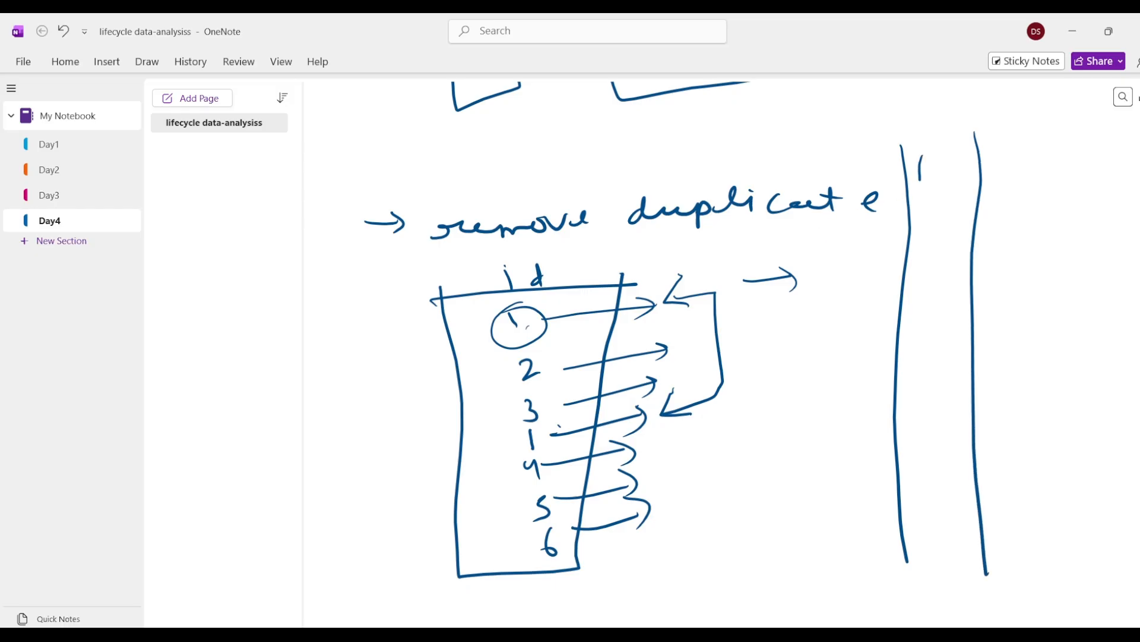
{"action": "mouse_move", "coordinate": [921, 223]}
{"action": "left_mouse_down"}
{"action": "mouse_move", "coordinate": [940, 237]}
{"action": "mouse_move", "coordinate": [918, 273]}
{"action": "mouse_move", "coordinate": [913, 409]}
{"action": "mouse_move", "coordinate": [960, 555]}
{"action": "left_mouse_up"}
{"action": "left_click_drag", "start_coordinate": [961, 570], "coordinate": [966, 597]}
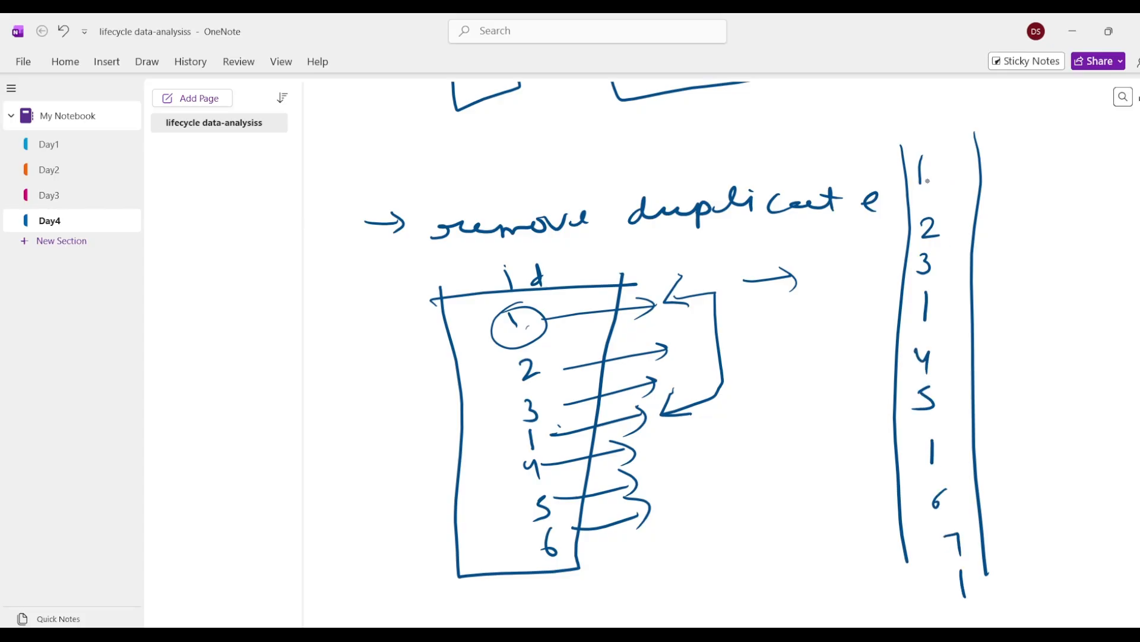
Draw an arrow outward from the first 1 in the tall column and cross out the first three 1s.
{"action": "left_click_drag", "start_coordinate": [925, 179], "coordinate": [1004, 186]}
{"action": "left_click_drag", "start_coordinate": [989, 176], "coordinate": [993, 192]}
{"action": "mouse_move", "coordinate": [947, 159]}
{"action": "left_mouse_down"}
{"action": "mouse_move", "coordinate": [922, 179]}
{"action": "mouse_move", "coordinate": [967, 195]}
{"action": "left_mouse_up"}
{"action": "mouse_move", "coordinate": [952, 293]}
{"action": "left_mouse_down"}
{"action": "mouse_move", "coordinate": [926, 314]}
{"action": "mouse_move", "coordinate": [951, 324]}
{"action": "left_mouse_up"}
{"action": "mouse_move", "coordinate": [963, 421]}
{"action": "left_mouse_down"}
{"action": "mouse_move", "coordinate": [942, 457]}
{"action": "mouse_move", "coordinate": [957, 458]}
{"action": "left_mouse_up"}
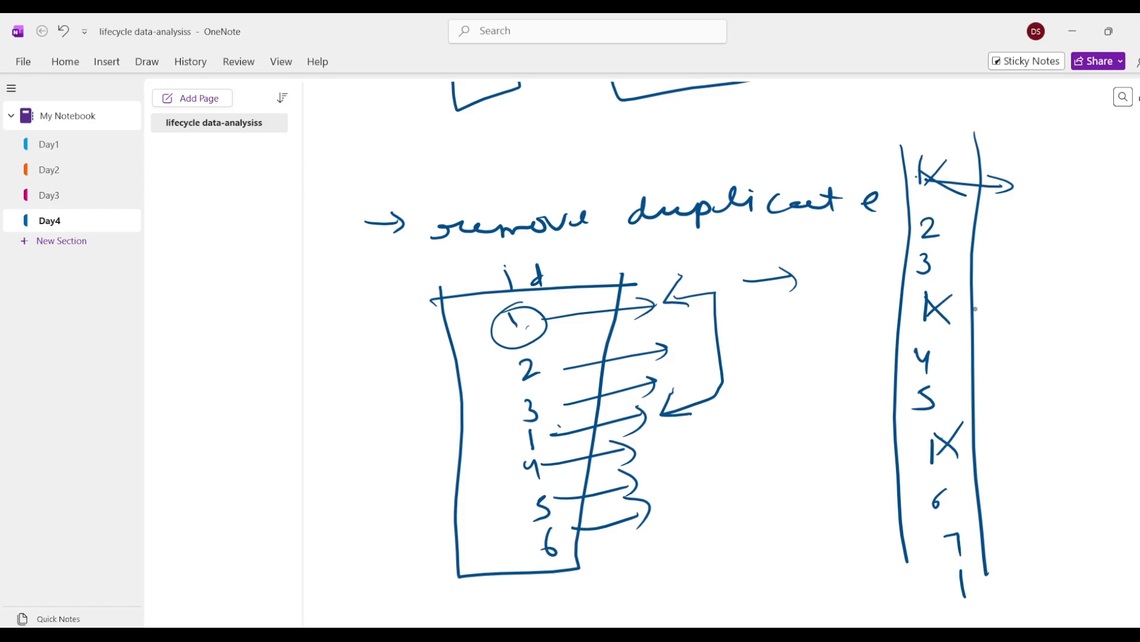
Underline "duplicate", close the top of the tall column, and write "Select re D" with an underline beside it.
{"action": "mouse_move", "coordinate": [620, 254]}
{"action": "left_mouse_down"}
{"action": "mouse_move", "coordinate": [831, 214]}
{"action": "mouse_move", "coordinate": [841, 265]}
{"action": "mouse_move", "coordinate": [859, 263]}
{"action": "mouse_move", "coordinate": [837, 236]}
{"action": "left_mouse_up"}
{"action": "left_click_drag", "start_coordinate": [903, 146], "coordinate": [971, 139]}
{"action": "mouse_move", "coordinate": [1023, 216]}
{"action": "left_mouse_down"}
{"action": "mouse_move", "coordinate": [1004, 237]}
{"action": "mouse_move", "coordinate": [1106, 215]}
{"action": "left_mouse_up"}
{"action": "mouse_move", "coordinate": [1002, 289]}
{"action": "left_mouse_down"}
{"action": "mouse_move", "coordinate": [1017, 274]}
{"action": "mouse_move", "coordinate": [1059, 278]}
{"action": "left_mouse_up"}
{"action": "left_click_drag", "start_coordinate": [1058, 261], "coordinate": [1061, 278]}
{"action": "left_click_drag", "start_coordinate": [973, 310], "coordinate": [1111, 297]}
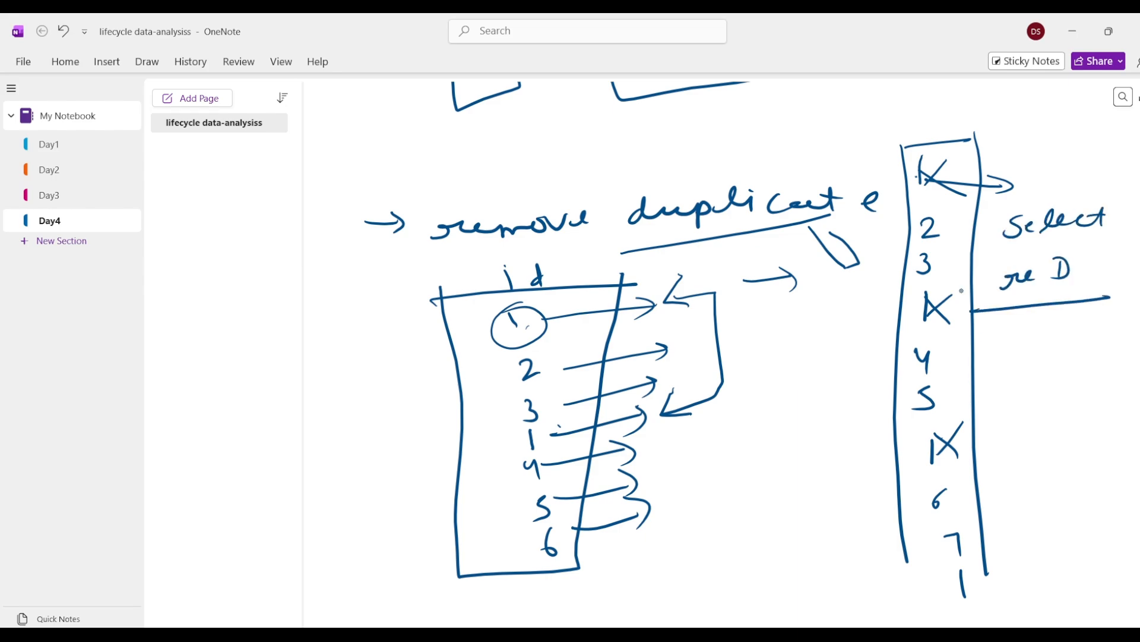
Draw a bracket from the 3 to the third 1, circle the first 1, and write a circled 1 below "re D".
{"action": "mouse_move", "coordinate": [938, 277]}
{"action": "left_mouse_down"}
{"action": "mouse_move", "coordinate": [973, 278]}
{"action": "mouse_move", "coordinate": [990, 377]}
{"action": "mouse_move", "coordinate": [975, 451]}
{"action": "left_mouse_up"}
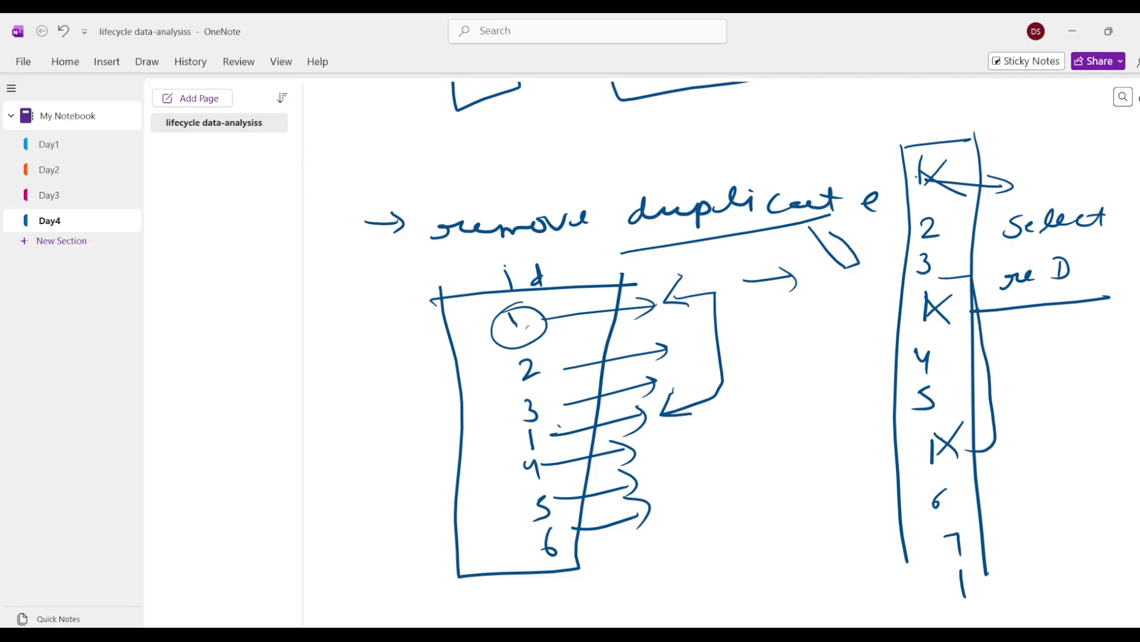
{"action": "left_click_drag", "start_coordinate": [934, 165], "coordinate": [947, 168]}
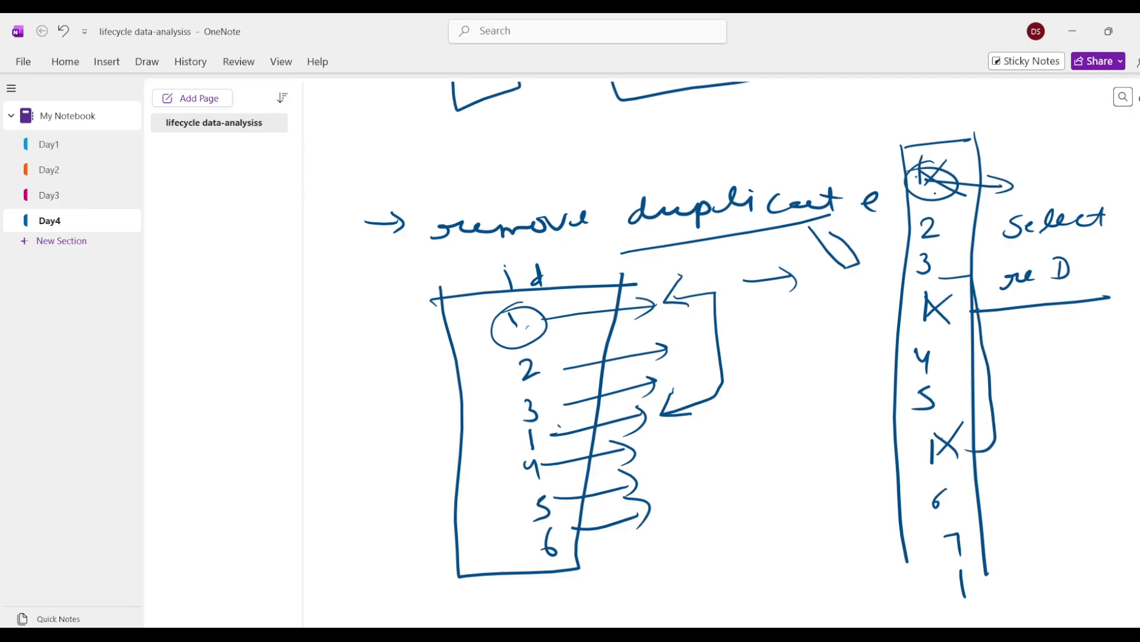
{"action": "left_click_drag", "start_coordinate": [1044, 325], "coordinate": [1044, 351]}
{"action": "left_click_drag", "start_coordinate": [1027, 304], "coordinate": [1025, 306]}
Draw a column of check-like marks below the circled 1.
{"action": "mouse_move", "coordinate": [1040, 399]}
{"action": "left_mouse_down"}
{"action": "mouse_move", "coordinate": [1052, 414]}
{"action": "mouse_move", "coordinate": [1091, 390]}
{"action": "left_mouse_up"}
{"action": "left_click_drag", "start_coordinate": [1041, 453], "coordinate": [1098, 438]}
{"action": "left_click_drag", "start_coordinate": [1047, 495], "coordinate": [1108, 481]}
{"action": "left_click_drag", "start_coordinate": [1069, 516], "coordinate": [1102, 492]}
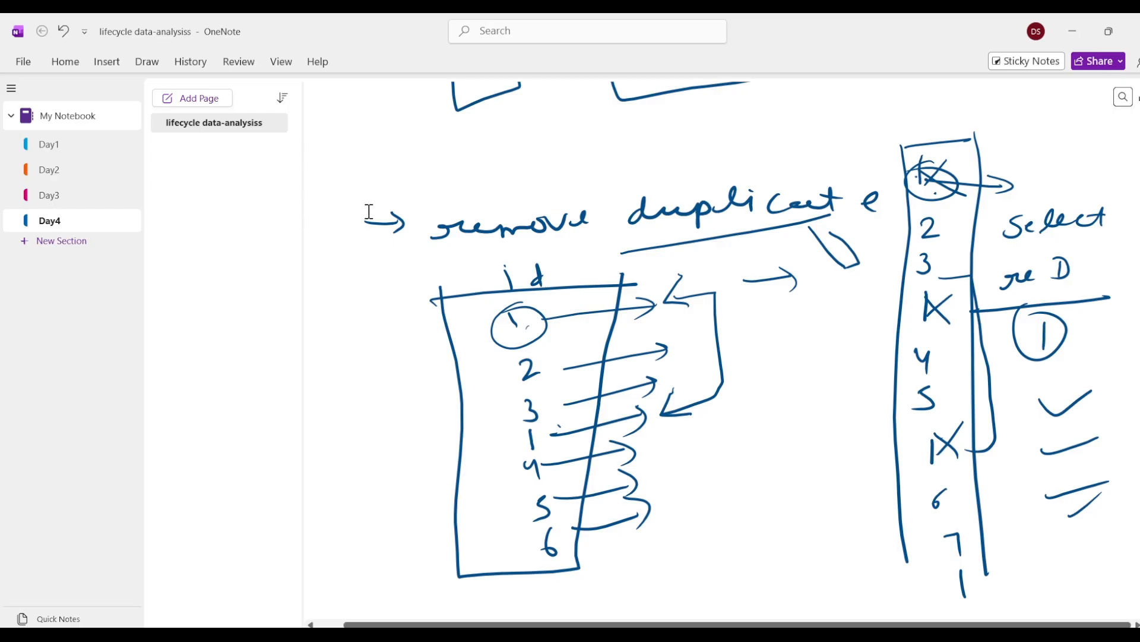
Switch to the Book1.csv workbook in Excel and add a filter to the number list in B1:B13.
{"action": "left_click", "coordinate": [799, 608]}
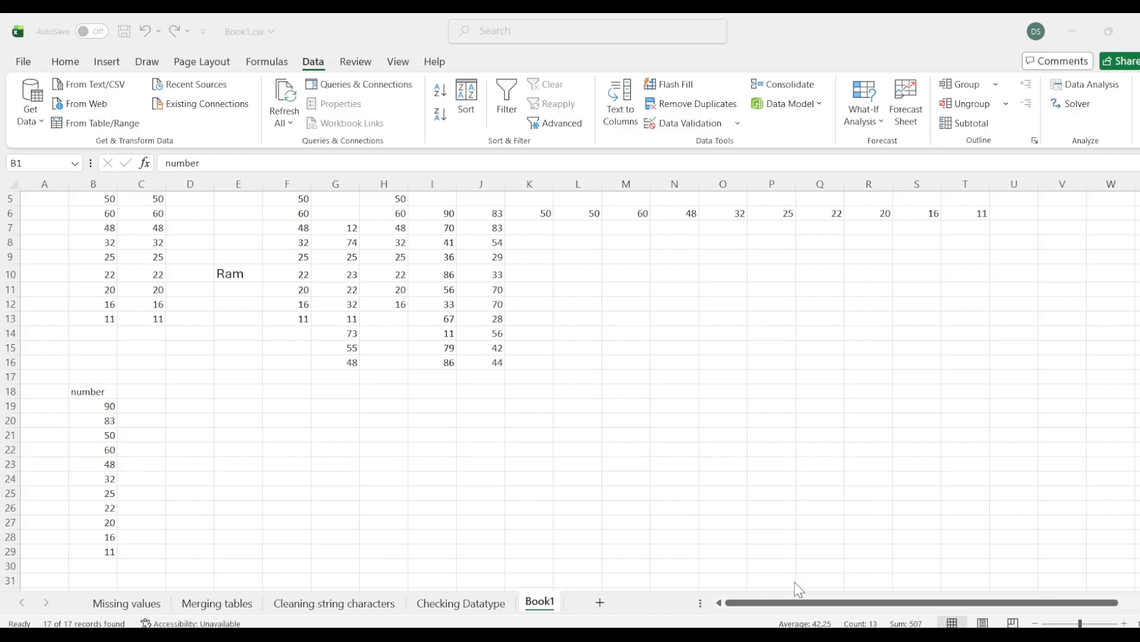
{"action": "left_click", "coordinate": [697, 322]}
{"action": "scroll", "coordinate": [697, 322], "scroll_direction": "up", "scroll_amount": 2}
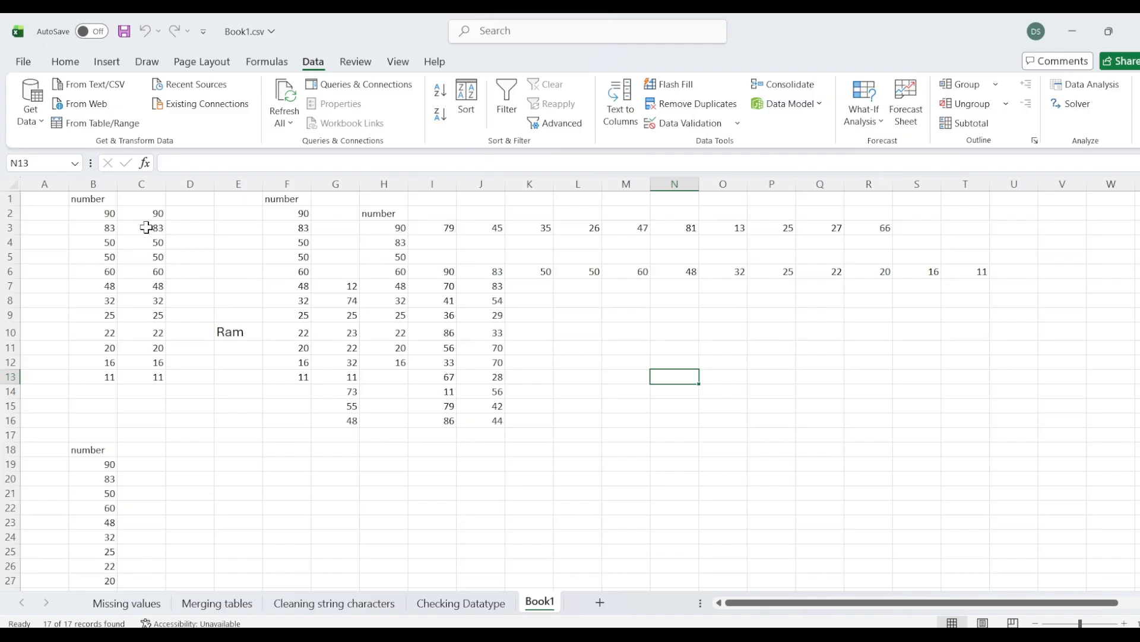
{"action": "left_click", "coordinate": [95, 199]}
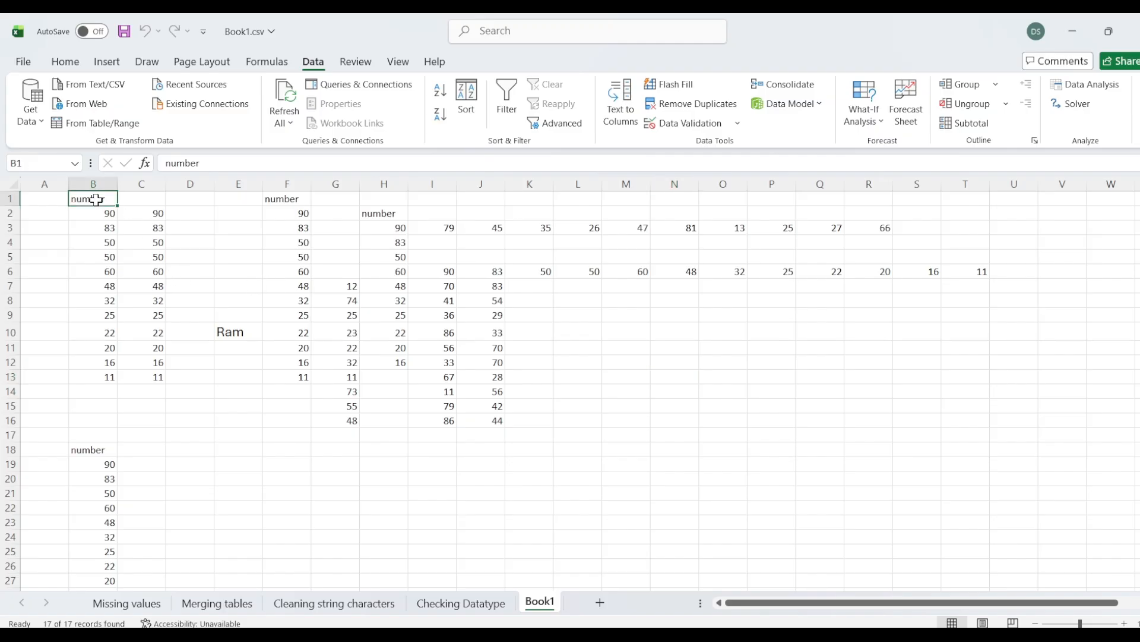
{"action": "key", "text": "ctrl+shift+Down"}
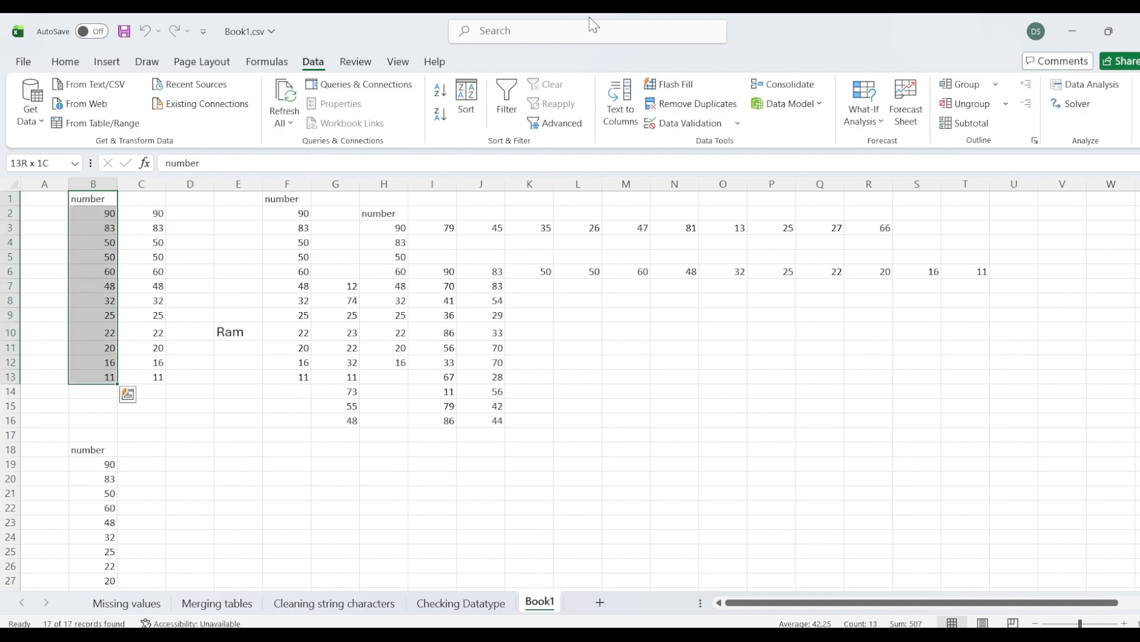
{"action": "left_click", "coordinate": [505, 106]}
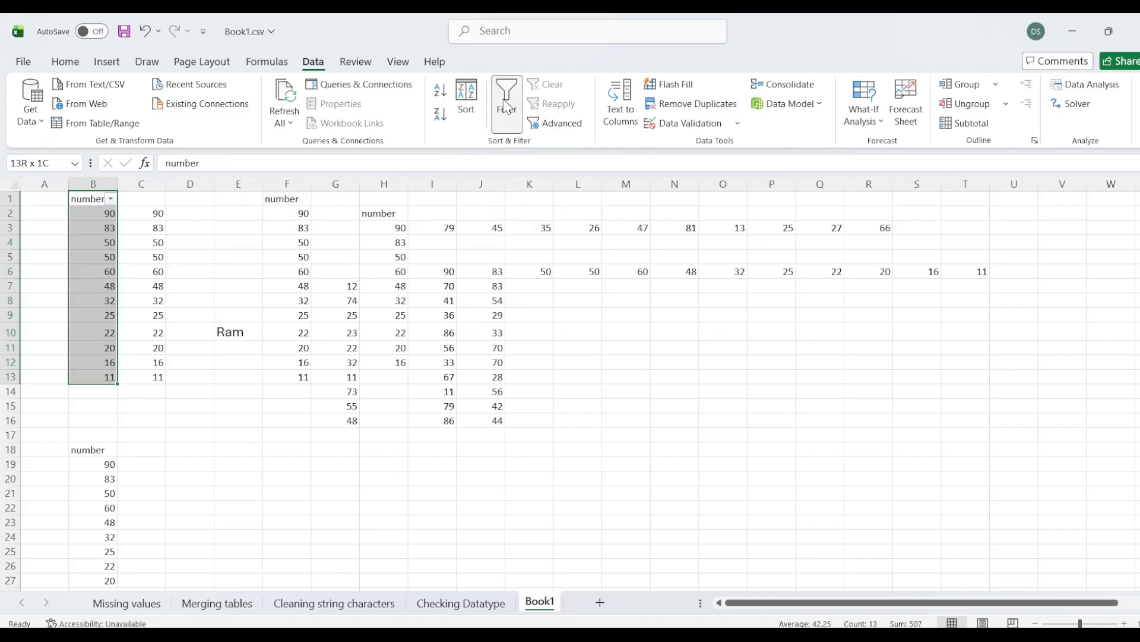
Filter the number column to show only 20, and clear that filter again.
{"action": "left_click", "coordinate": [111, 199]}
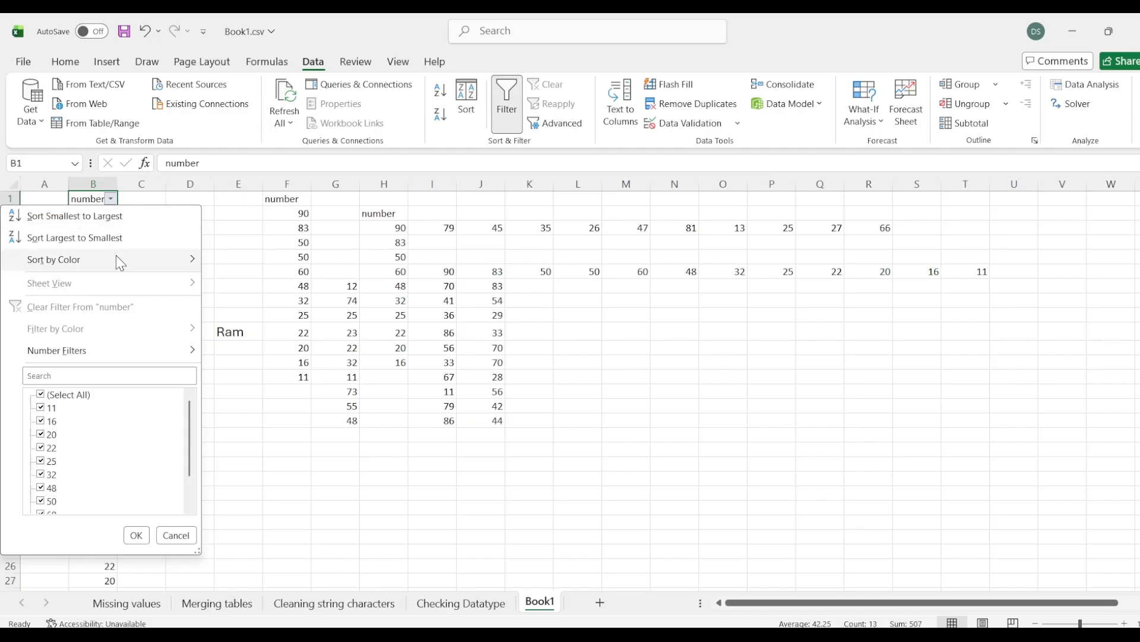
{"action": "mouse_move", "coordinate": [165, 261]}
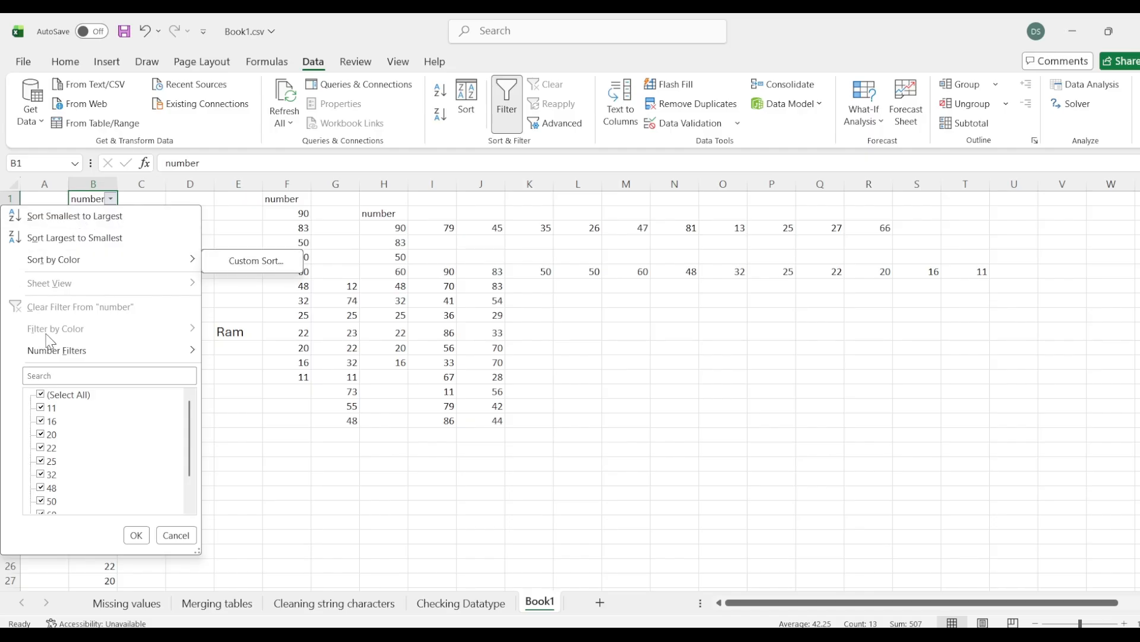
{"action": "mouse_move", "coordinate": [73, 355]}
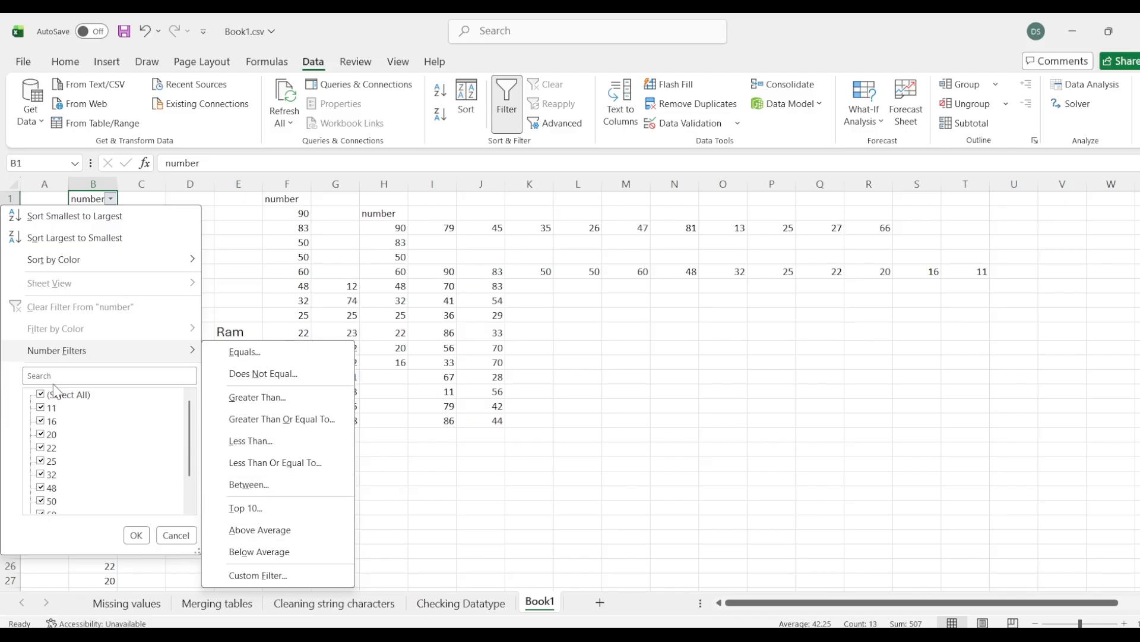
{"action": "left_click", "coordinate": [73, 374]}
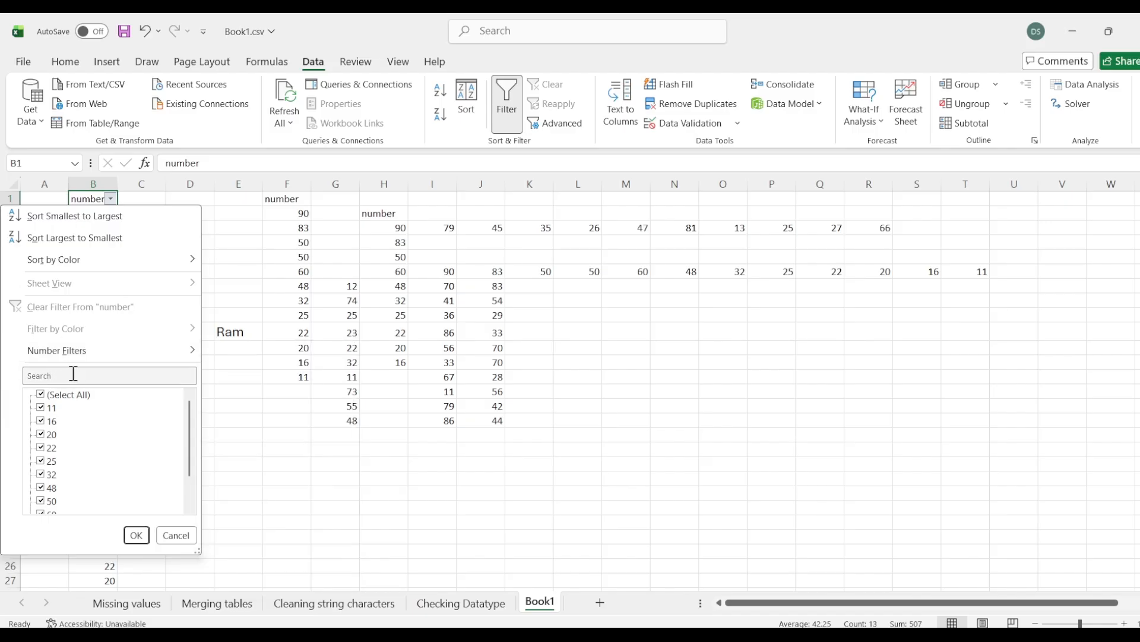
{"action": "left_click", "coordinate": [73, 375]}
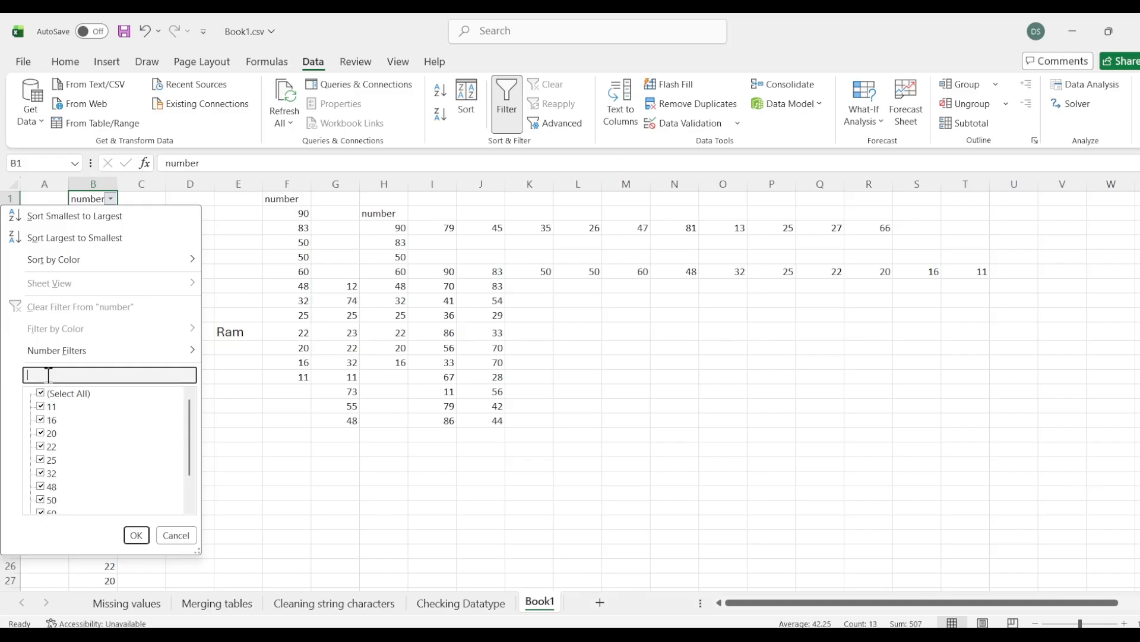
{"action": "type", "text": "20"}
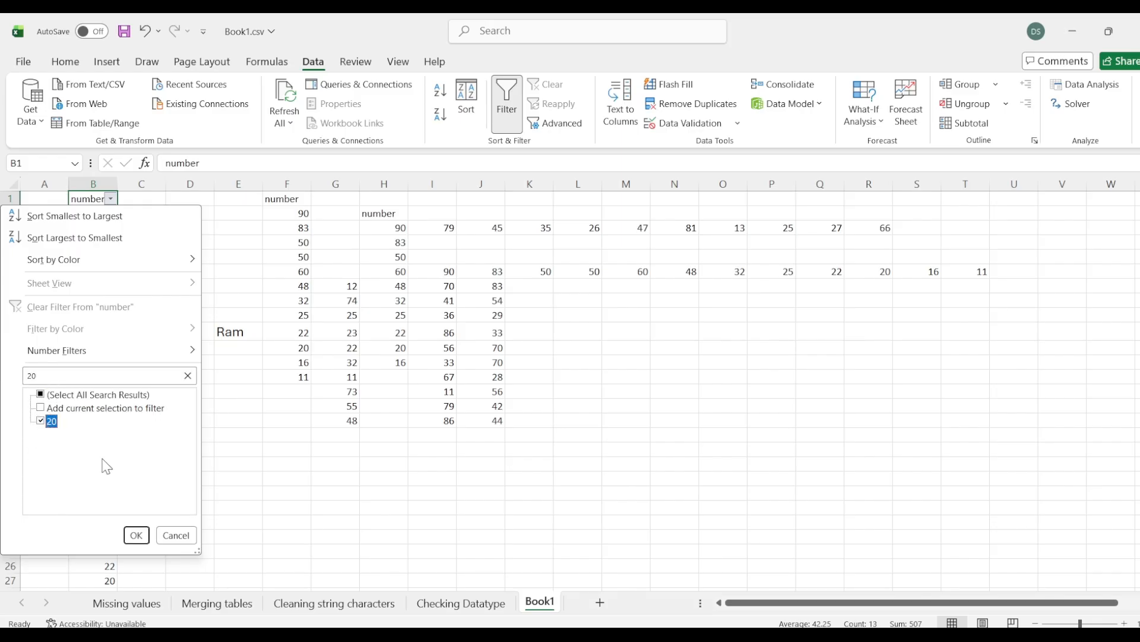
{"action": "left_click", "coordinate": [143, 536]}
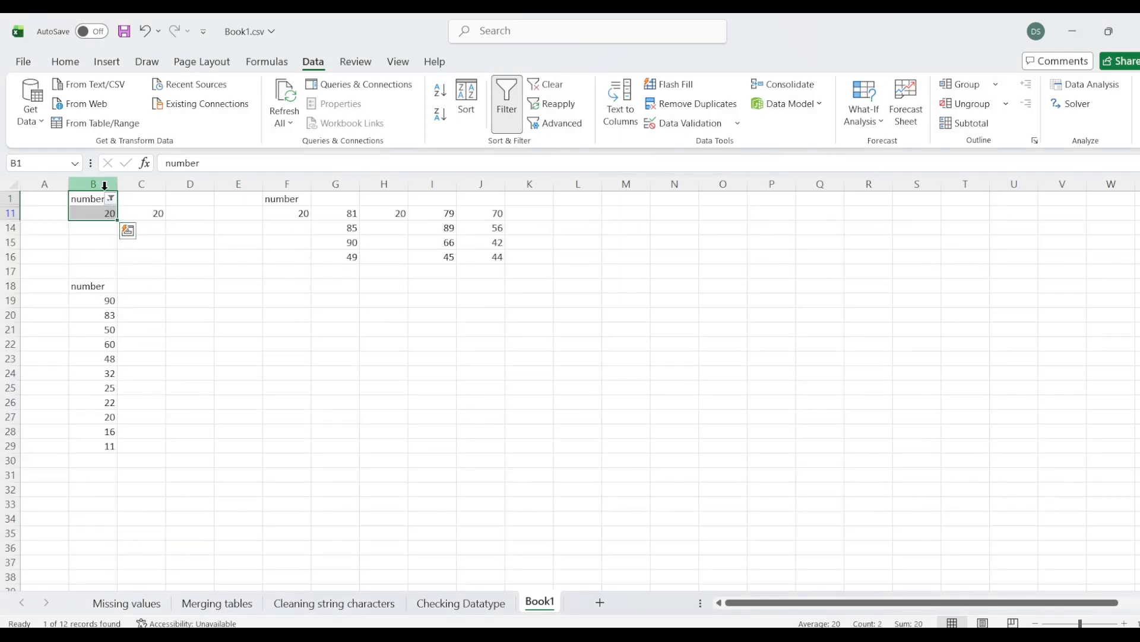
{"action": "left_click", "coordinate": [110, 199]}
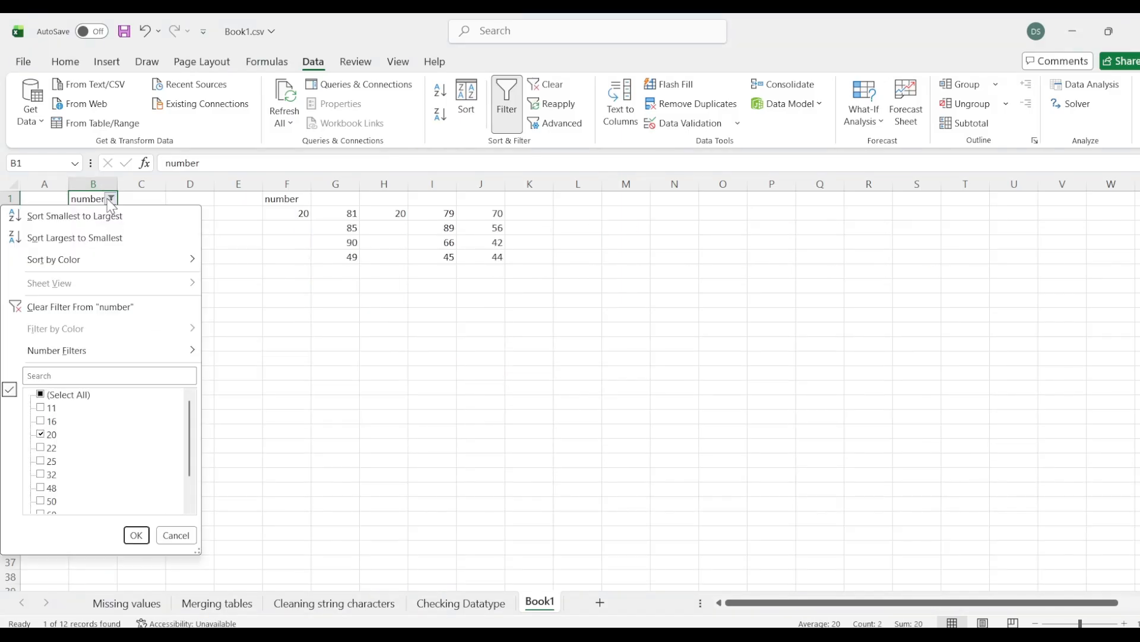
{"action": "left_click", "coordinate": [95, 307]}
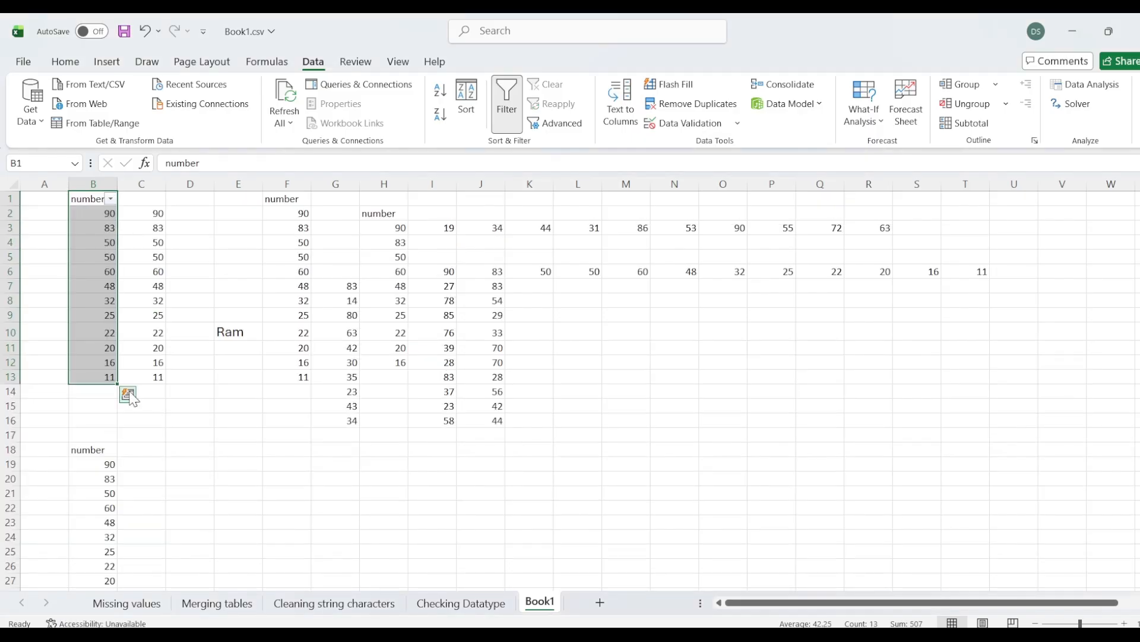
Apply data bars and a color scale as conditional formatting to the numbers in B2:B13.
{"action": "left_click", "coordinate": [128, 395]}
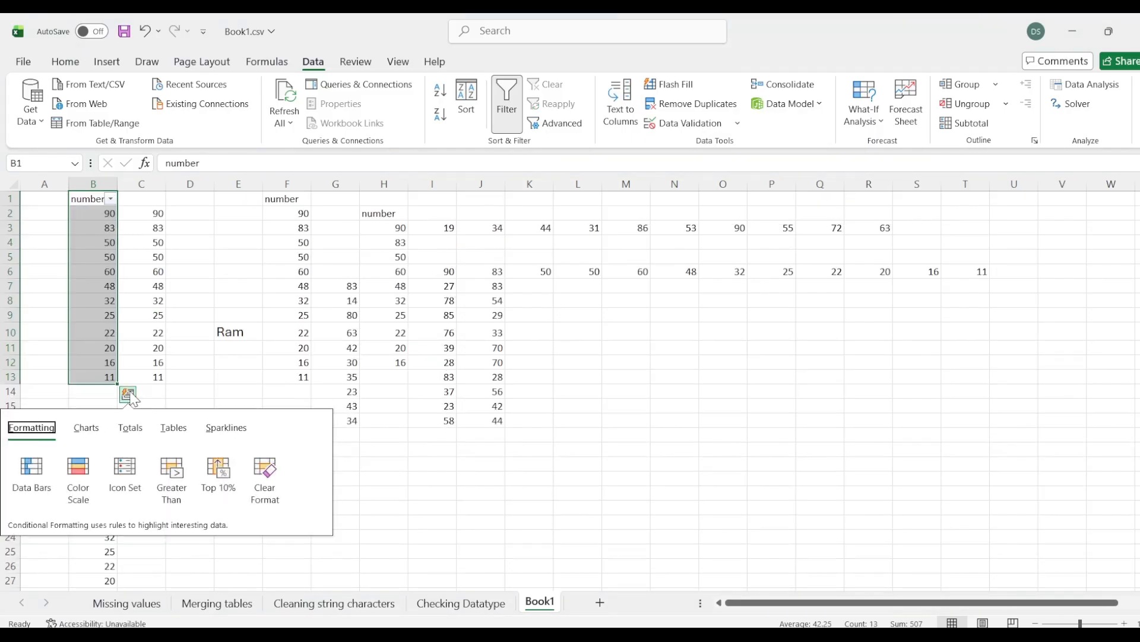
{"action": "left_click", "coordinate": [49, 477]}
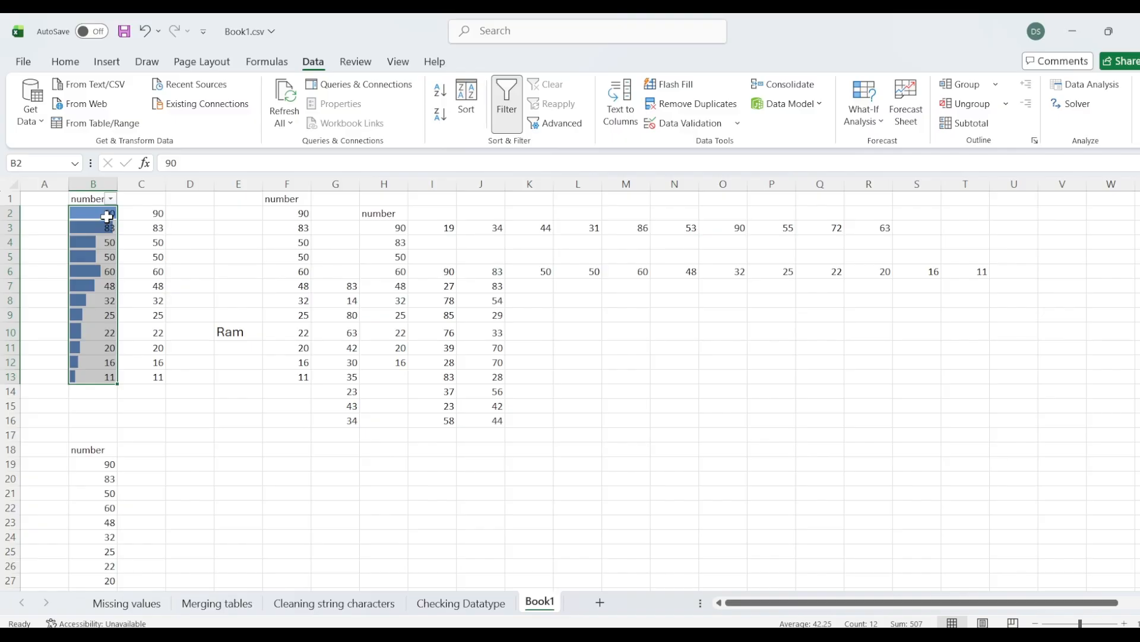
{"action": "left_click", "coordinate": [127, 394]}
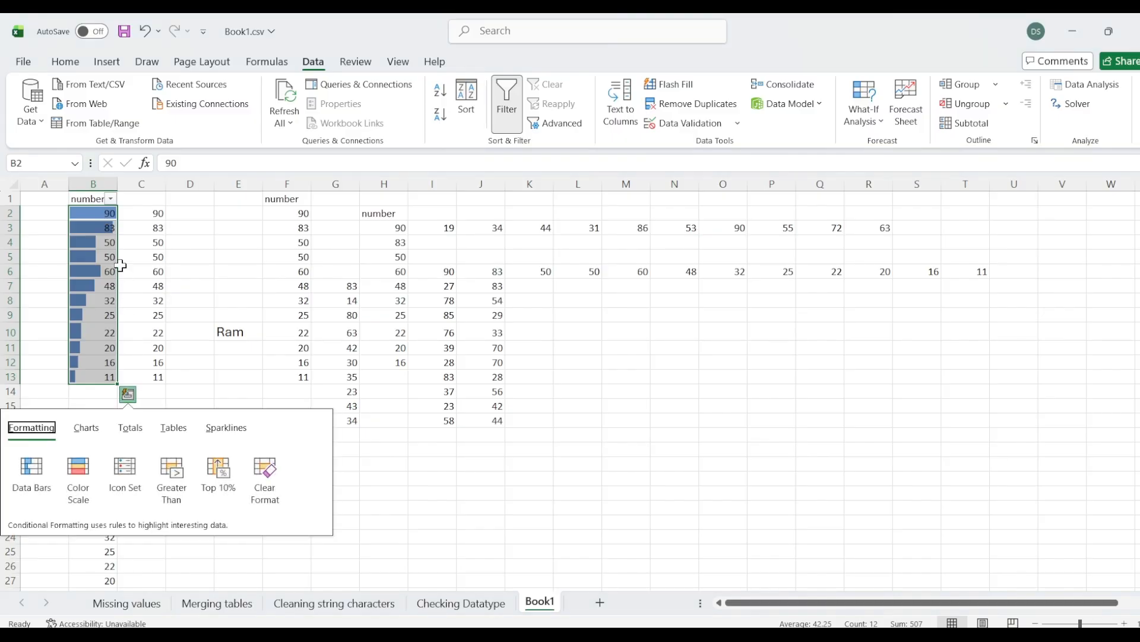
{"action": "left_click", "coordinate": [89, 476]}
{"action": "key", "text": "ctrl+z"}
{"action": "left_click", "coordinate": [127, 394]}
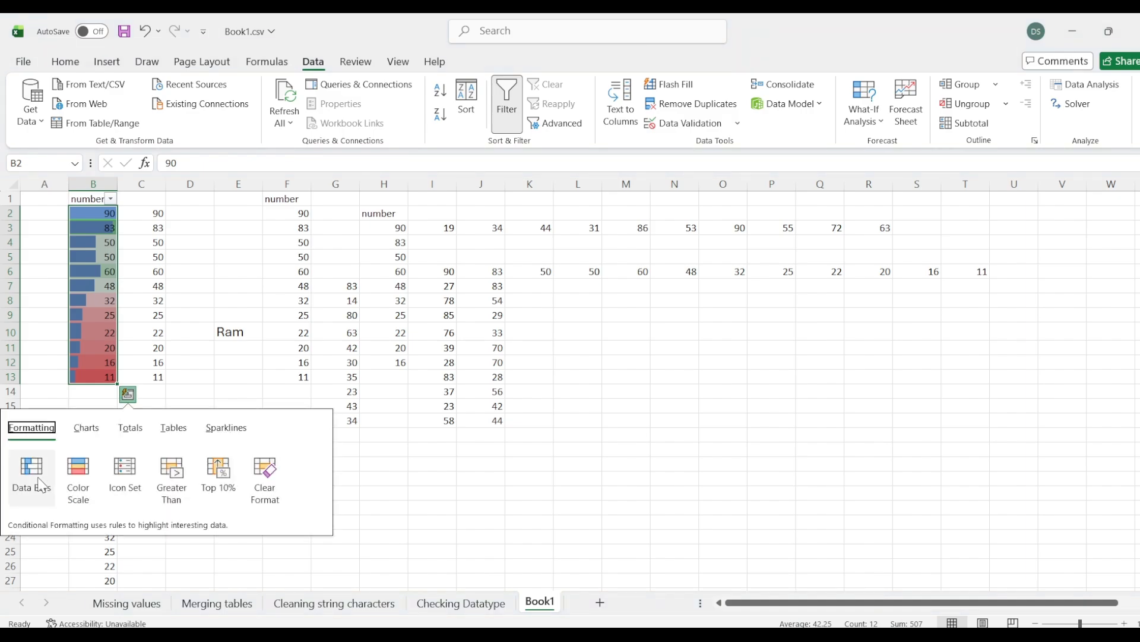
{"action": "left_click", "coordinate": [128, 394]}
{"action": "left_click", "coordinate": [130, 395]}
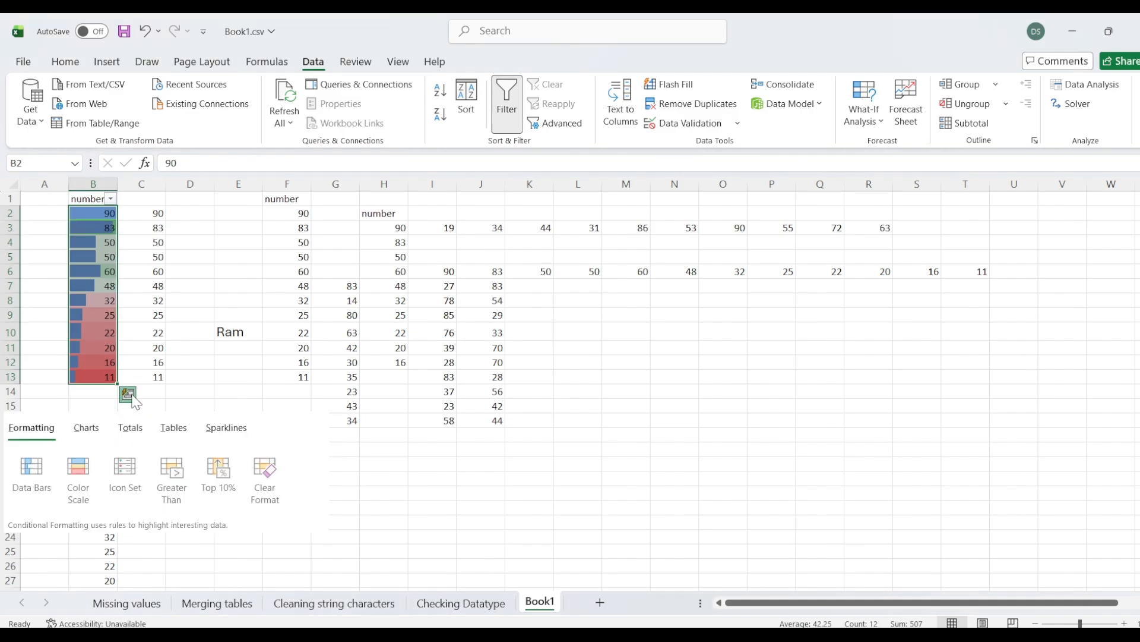
Filter the number column by one of its cell colors, and clear that filter again.
{"action": "left_click", "coordinate": [111, 199]}
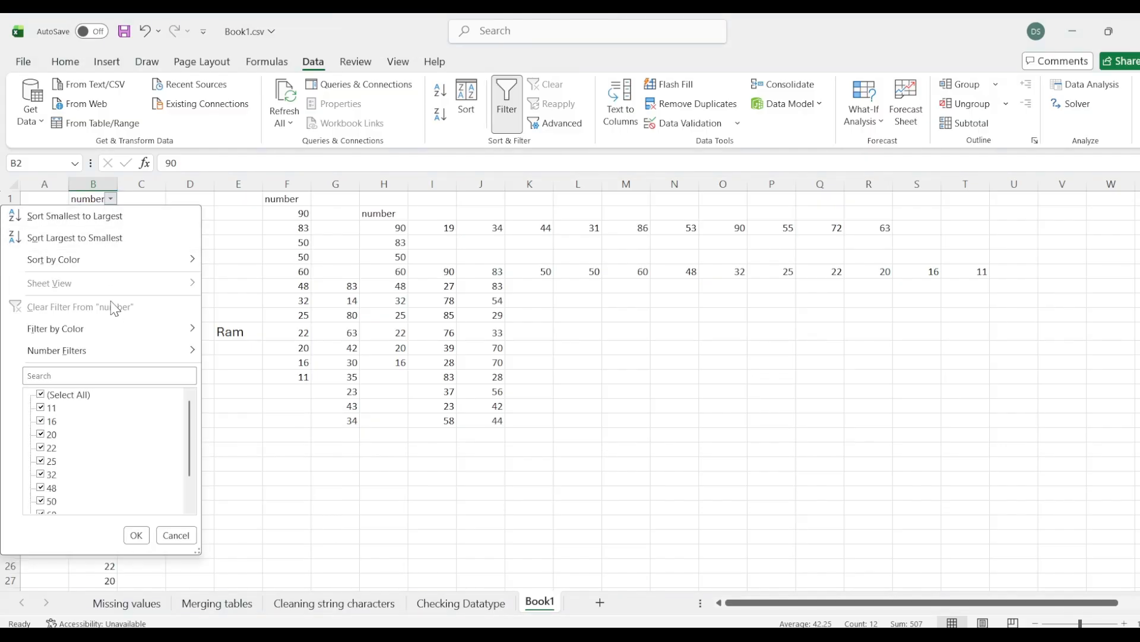
{"action": "mouse_move", "coordinate": [117, 326]}
{"action": "left_click", "coordinate": [315, 438]}
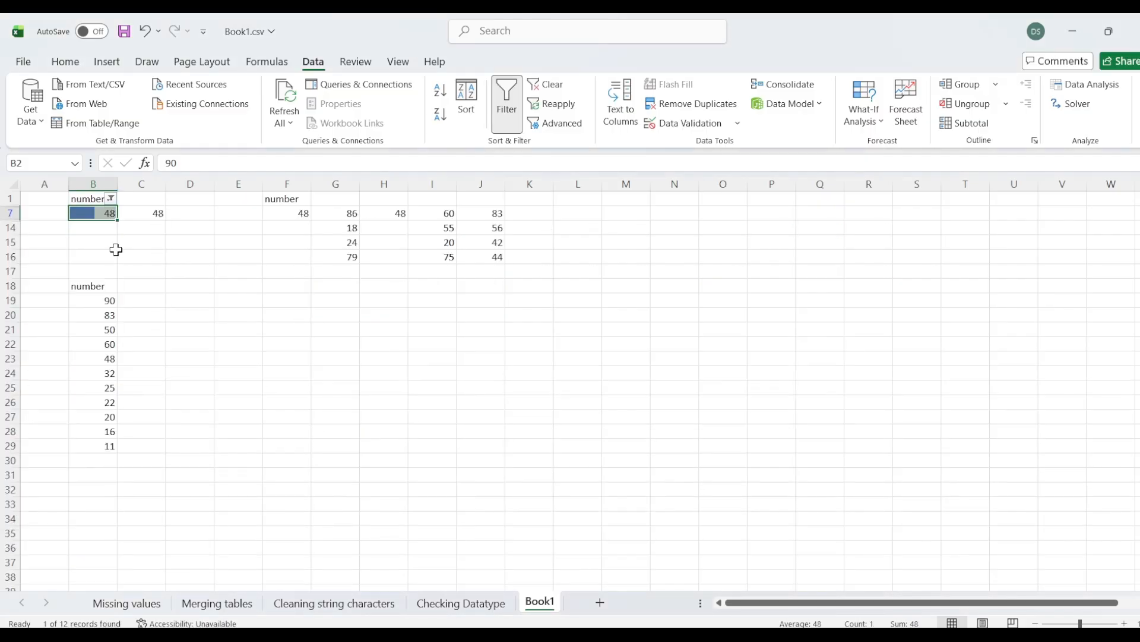
{"action": "left_click", "coordinate": [111, 200]}
{"action": "left_click", "coordinate": [108, 303]}
Start an advanced filter with C2:C13 as the list range, set to copy the results to another location.
{"action": "left_click", "coordinate": [146, 212]}
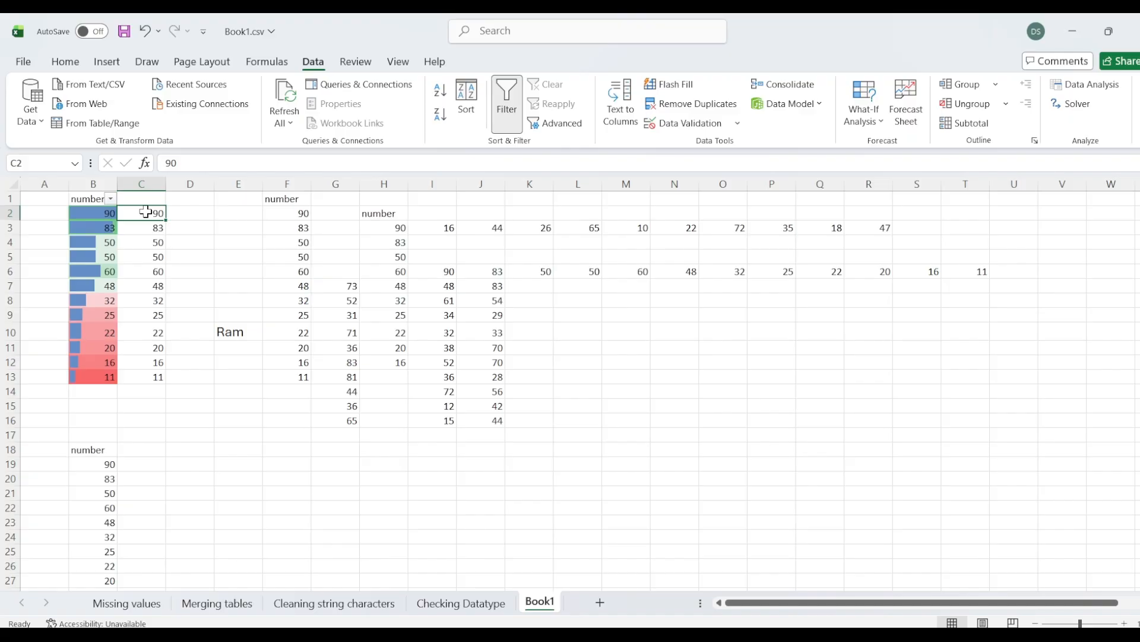
{"action": "key", "text": "ctrl+shift+Down"}
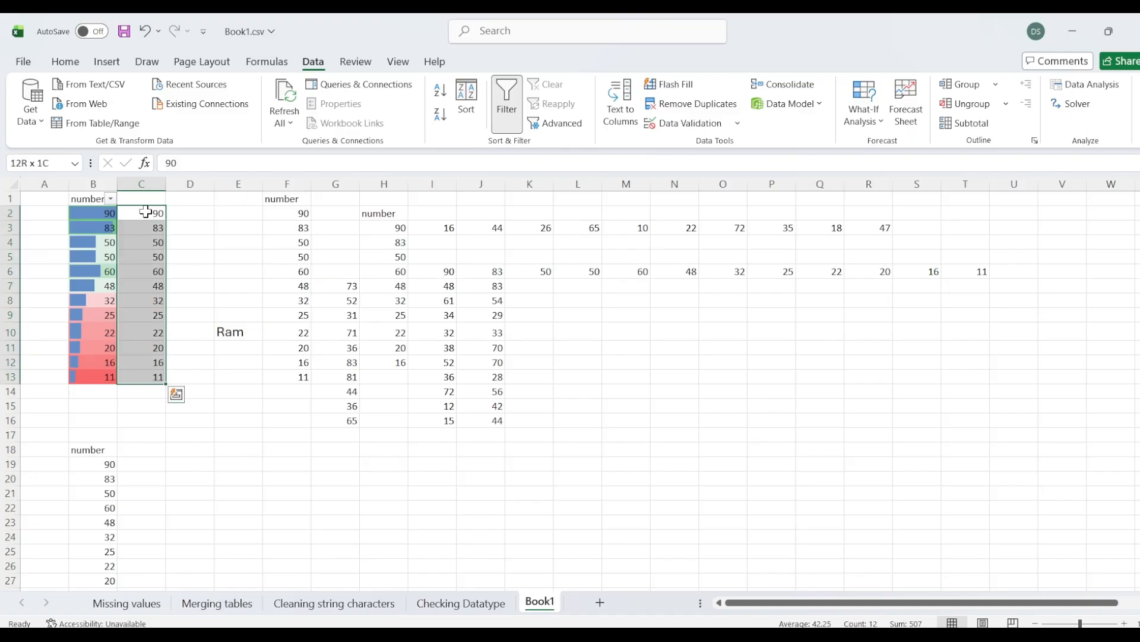
{"action": "left_click", "coordinate": [546, 125]}
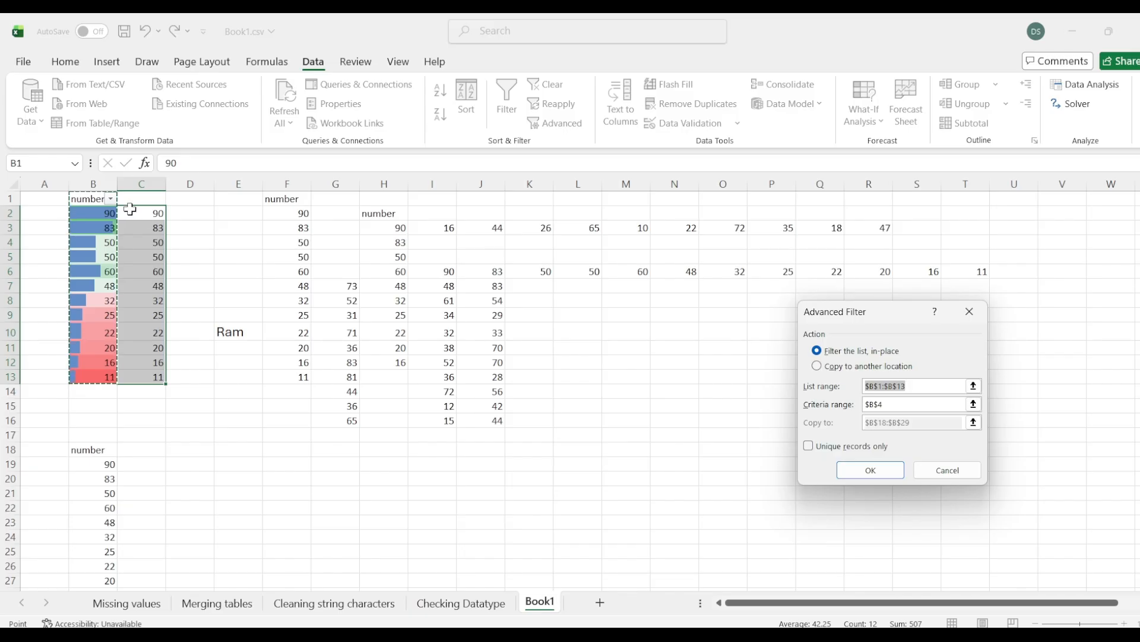
{"action": "left_click", "coordinate": [146, 227]}
{"action": "left_click", "coordinate": [152, 215]}
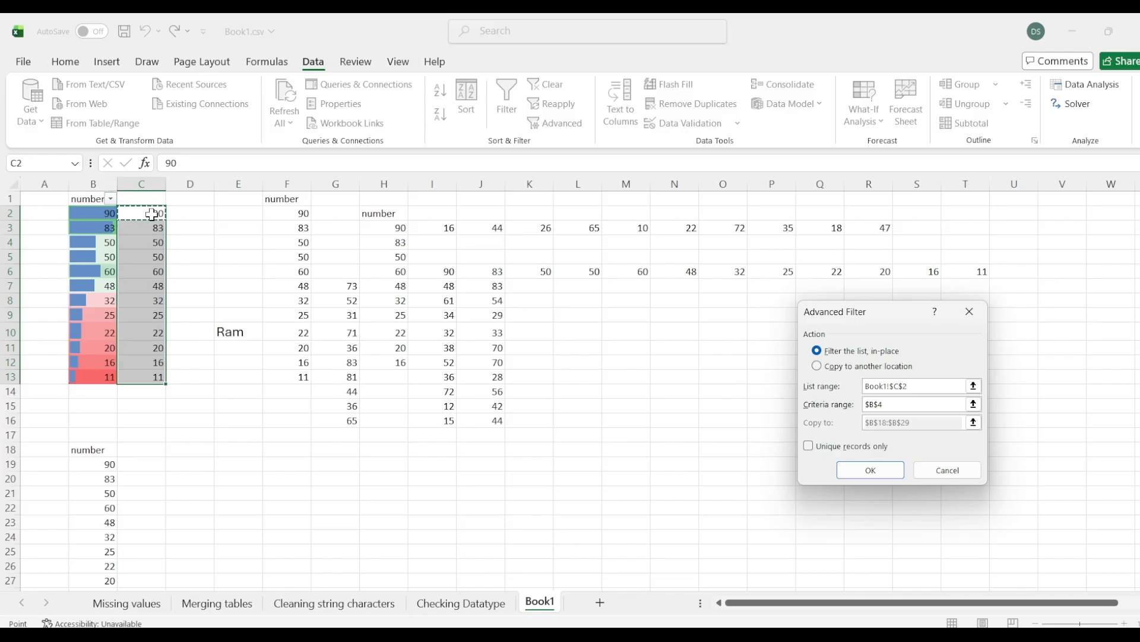
{"action": "left_click", "coordinate": [818, 366]}
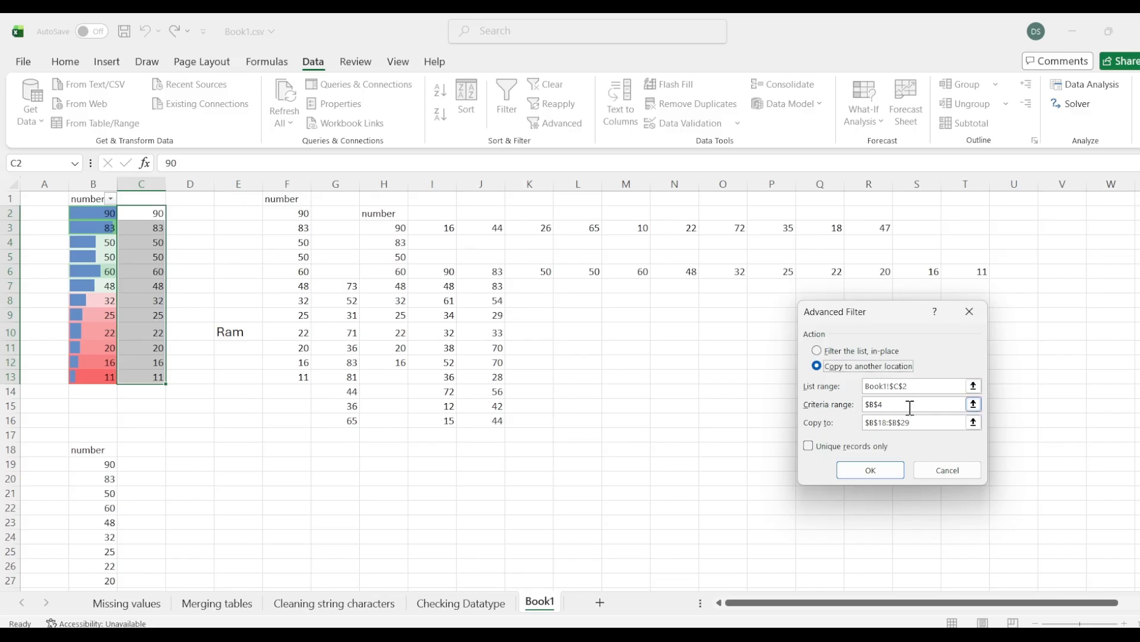
{"action": "left_click", "coordinate": [923, 386]}
{"action": "left_click_drag", "start_coordinate": [157, 213], "coordinate": [157, 382]}
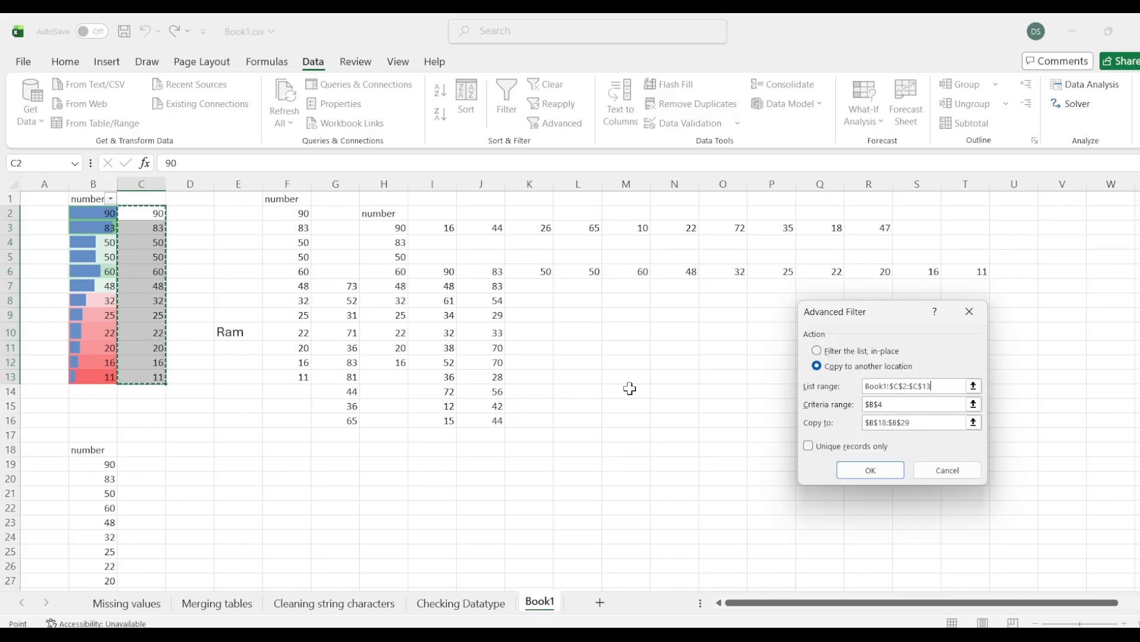
Add C4 to the criteria range, set the copy destination to D17:D27 with unique records only, and try to run the filter.
{"action": "left_click", "coordinate": [921, 410]}
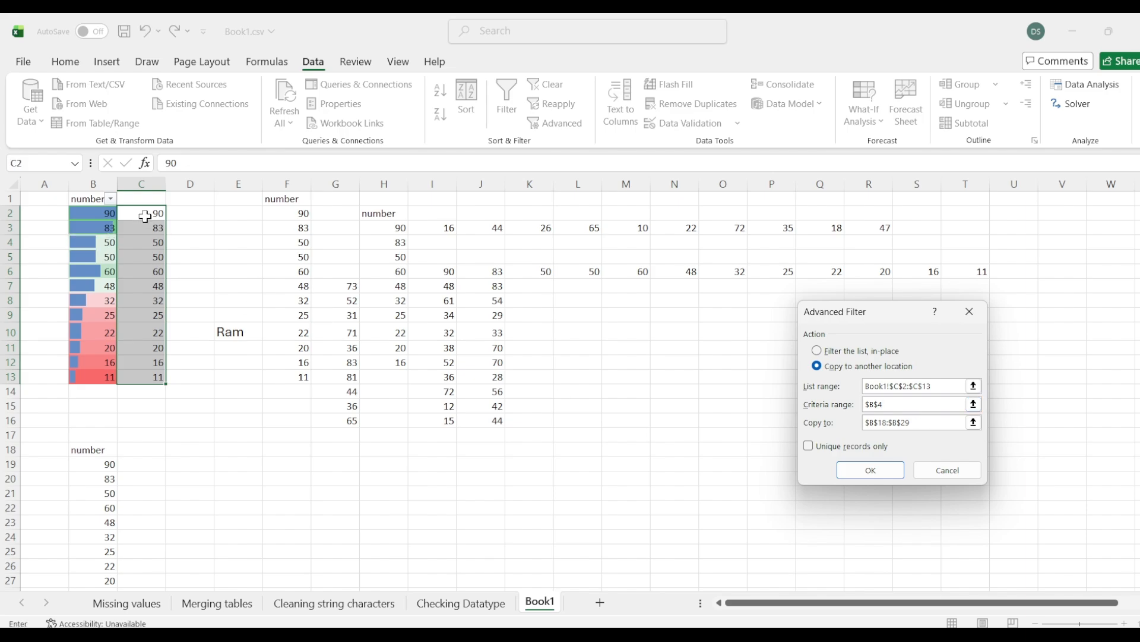
{"action": "left_click", "coordinate": [151, 241]}
{"action": "left_click", "coordinate": [927, 423]}
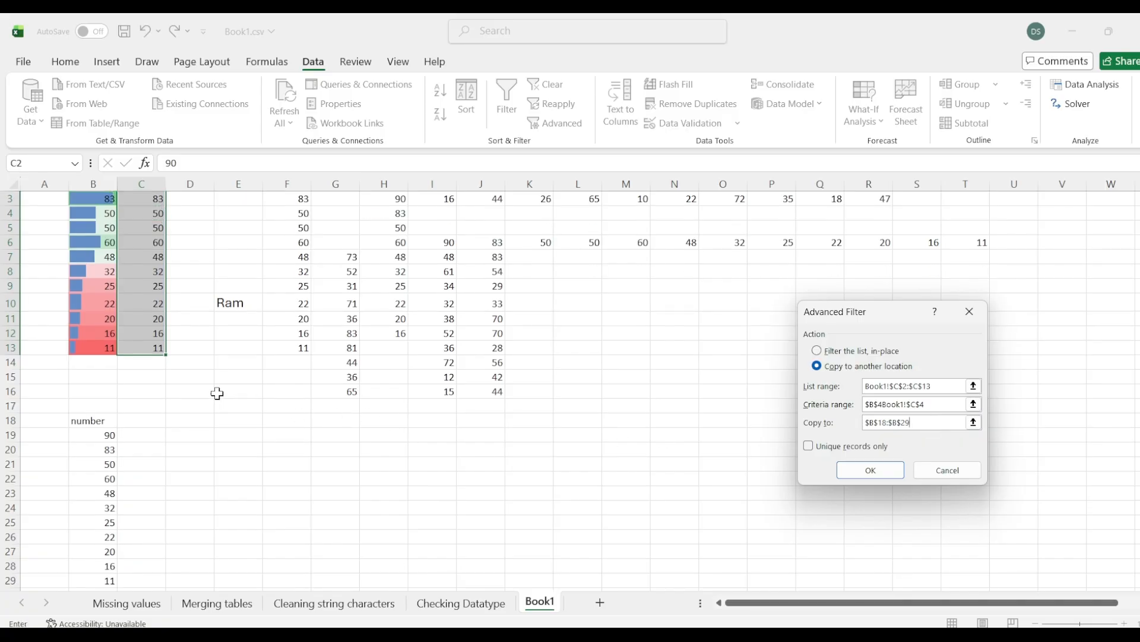
{"action": "left_click", "coordinate": [183, 411]}
{"action": "left_click_drag", "start_coordinate": [182, 411], "coordinate": [200, 557]}
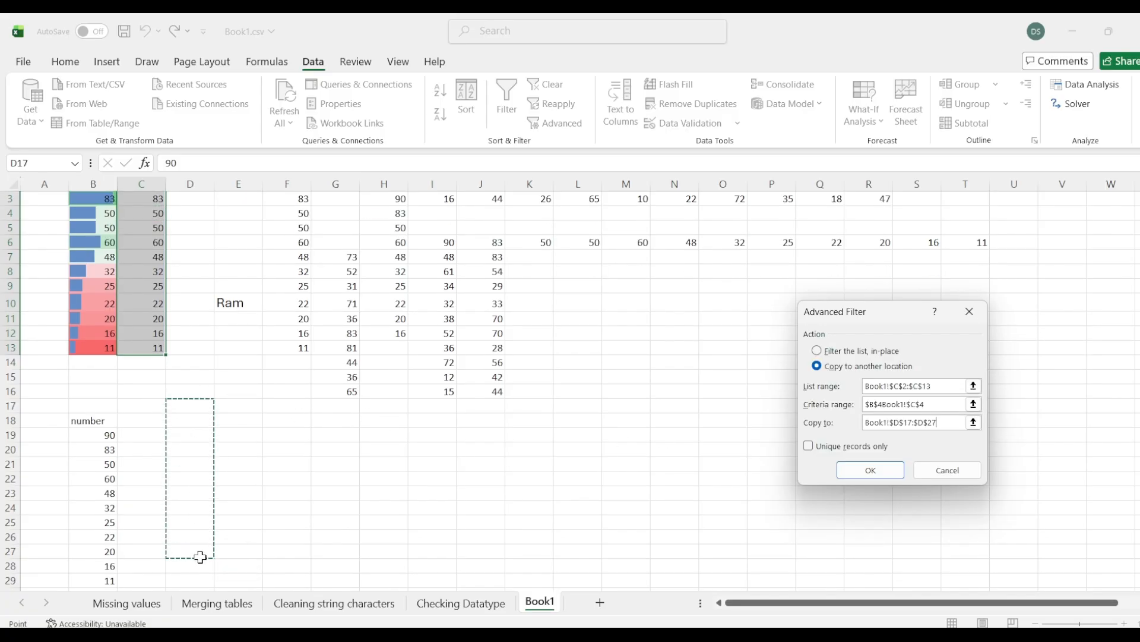
{"action": "left_click", "coordinate": [808, 445]}
{"action": "left_click", "coordinate": [856, 469]}
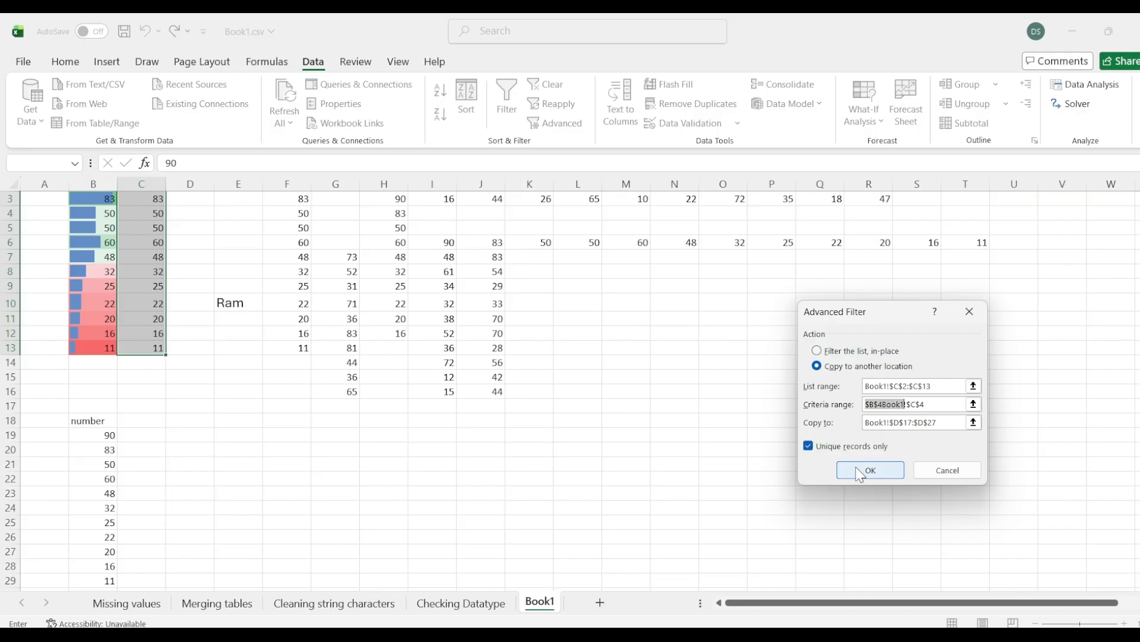
Replace the criteria range with F5 and run the advanced filter to copy the unique numbers to D17:D27.
{"action": "left_click", "coordinate": [985, 434]}
{"action": "left_click", "coordinate": [938, 403]}
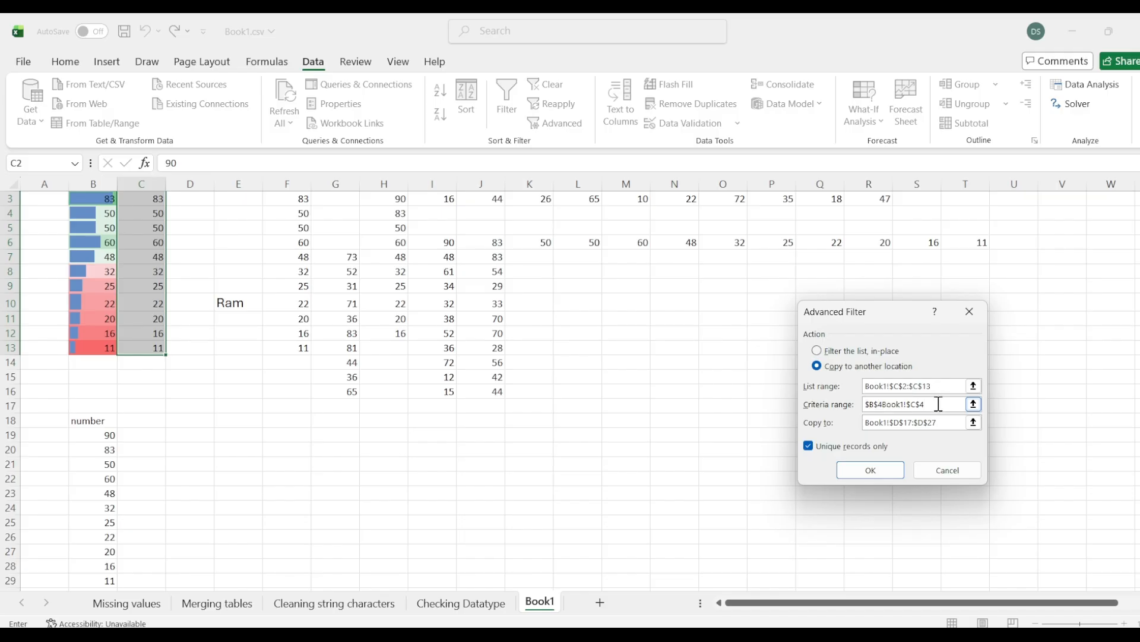
{"action": "key", "text": "BackSpace"}
{"action": "key", "text": "BackSpace"}
{"action": "key", "text": "BackSpace"}
{"action": "key", "text": "BackSpace"}
{"action": "key", "text": "BackSpace"}
{"action": "key", "text": "BackSpace"}
{"action": "key", "text": "BackSpace"}
{"action": "key", "text": "BackSpace"}
{"action": "scroll", "coordinate": [287, 258], "scroll_direction": "up", "scroll_amount": 1}
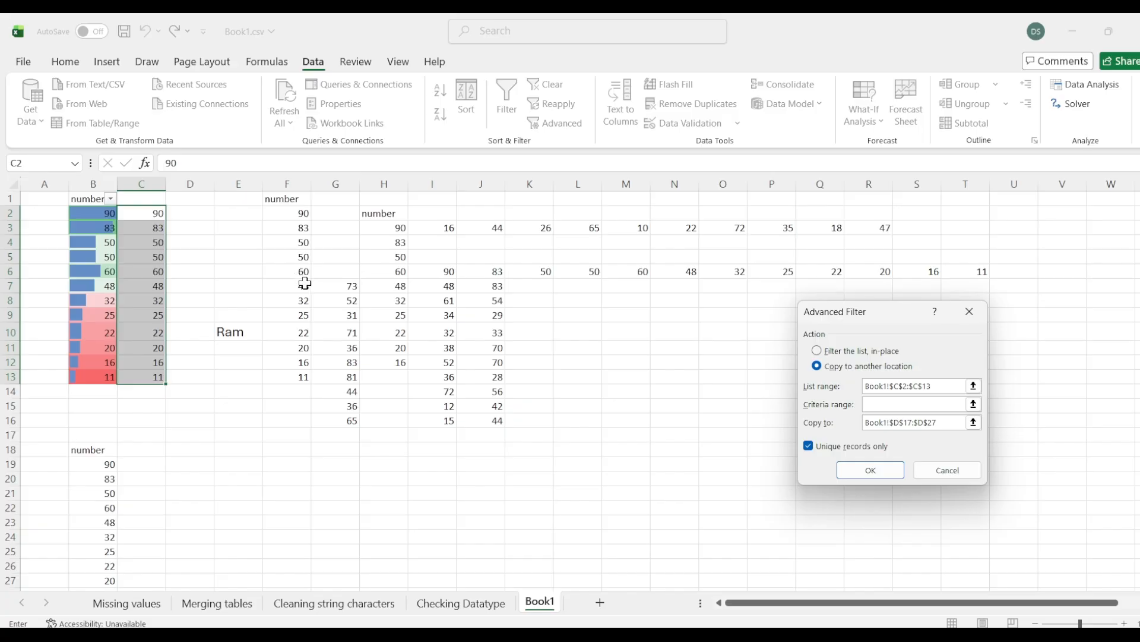
{"action": "left_click", "coordinate": [296, 256]}
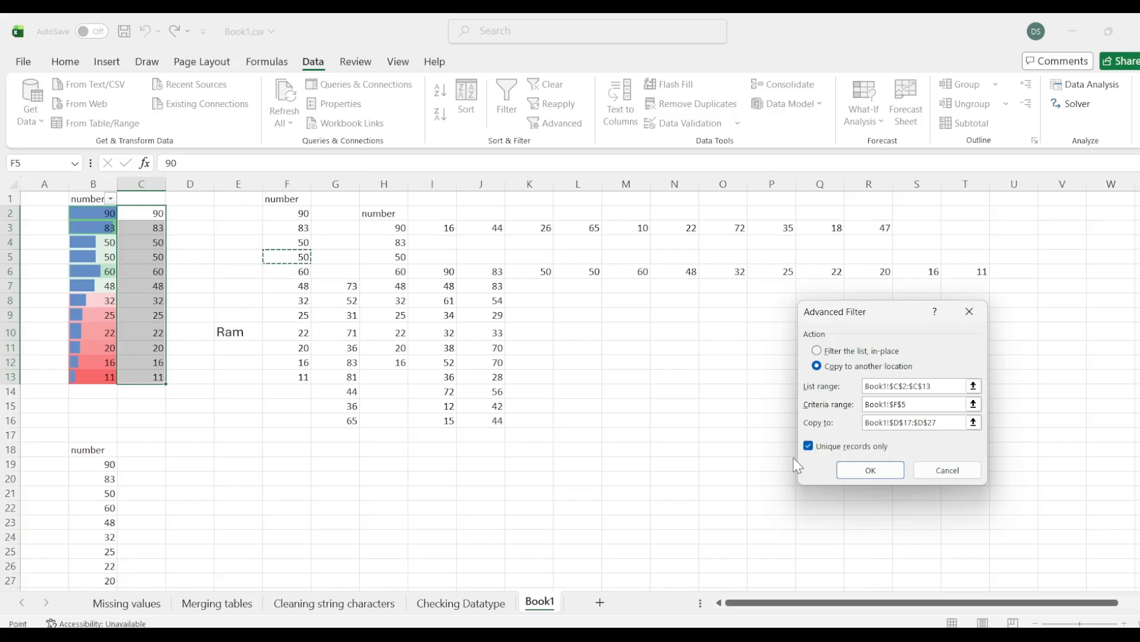
{"action": "left_click", "coordinate": [879, 470]}
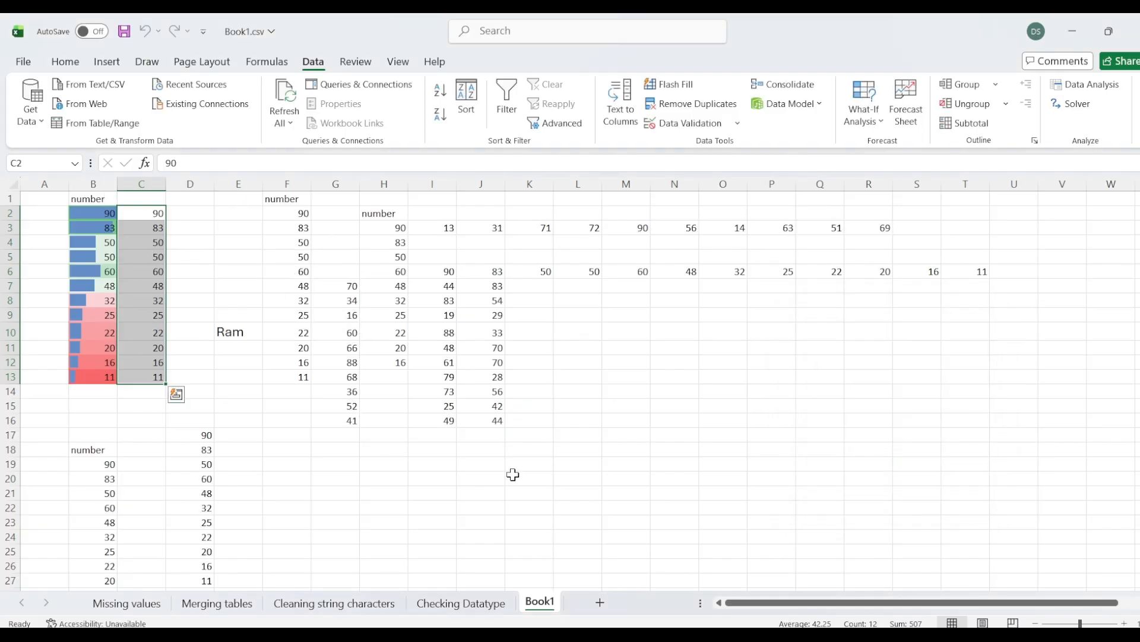
{"action": "scroll", "coordinate": [513, 474], "scroll_direction": "down", "scroll_amount": 1}
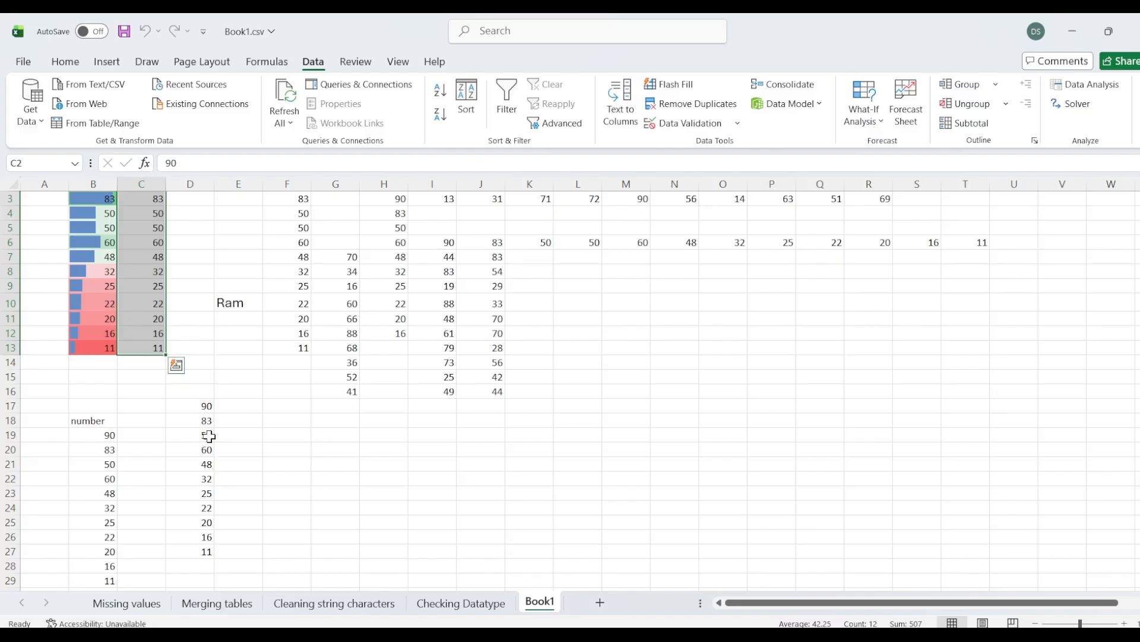
{"action": "left_click", "coordinate": [209, 436]}
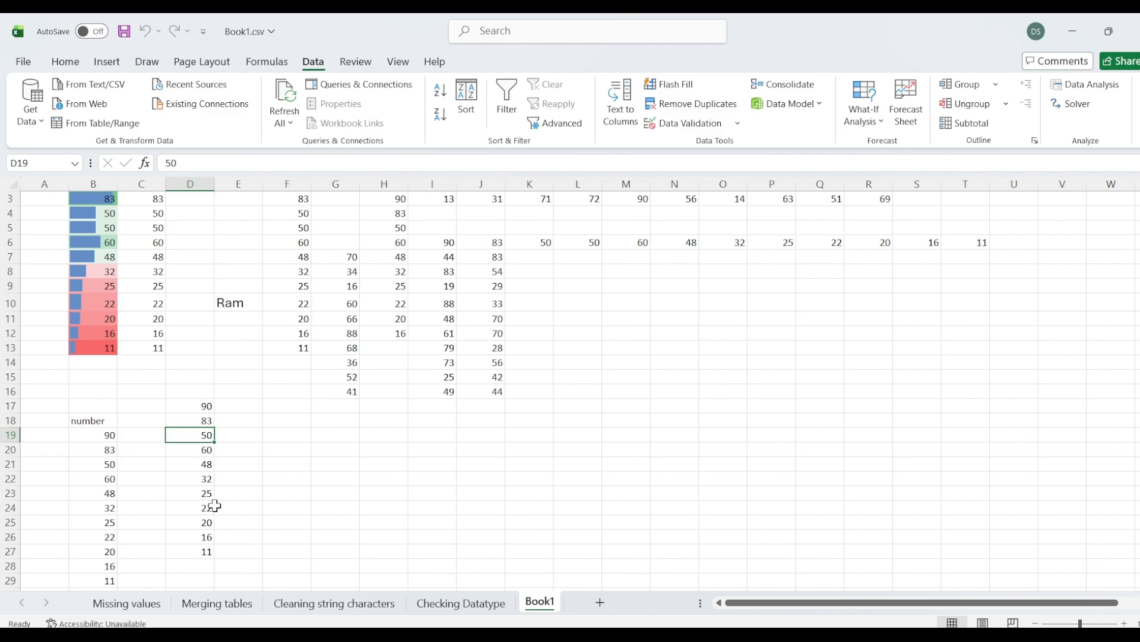
Select the numbers in C2:C13 as the range for duplicate removal.
{"action": "scroll", "coordinate": [215, 505], "scroll_direction": "up", "scroll_amount": 1}
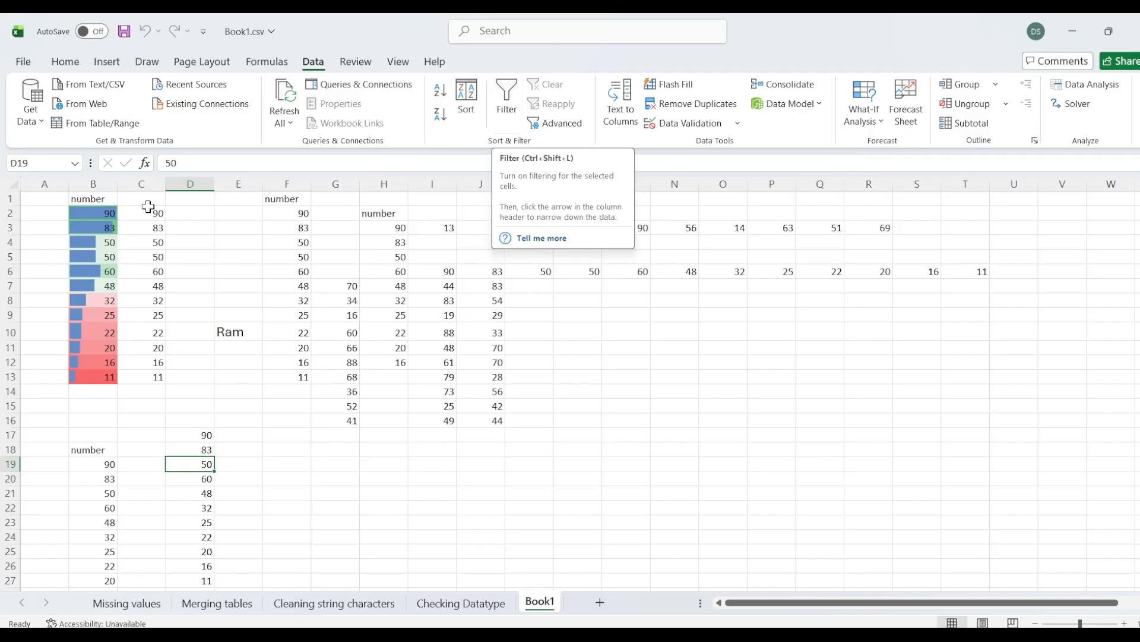
{"action": "left_click", "coordinate": [102, 241]}
{"action": "left_click", "coordinate": [110, 200]}
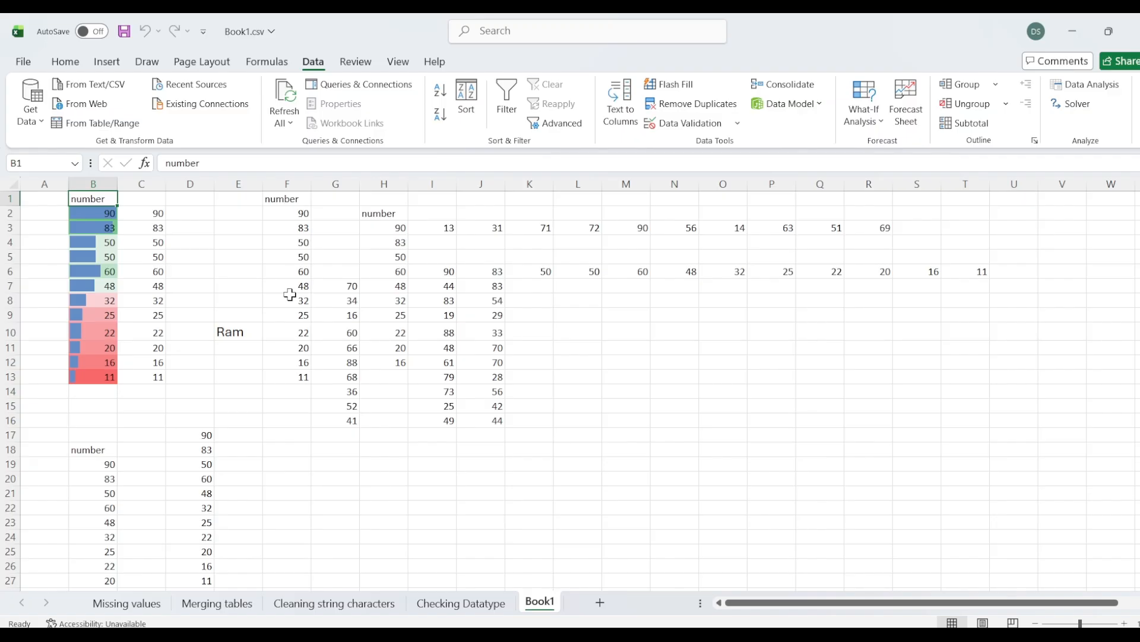
{"action": "left_click", "coordinate": [158, 217]}
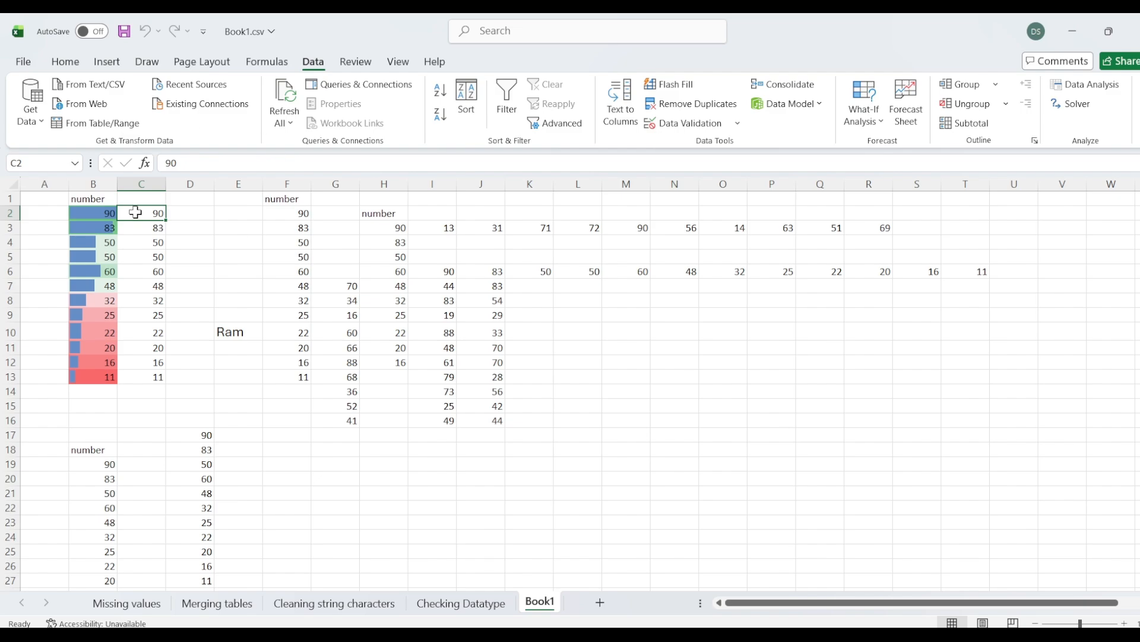
{"action": "left_click_drag", "start_coordinate": [136, 212], "coordinate": [154, 378]}
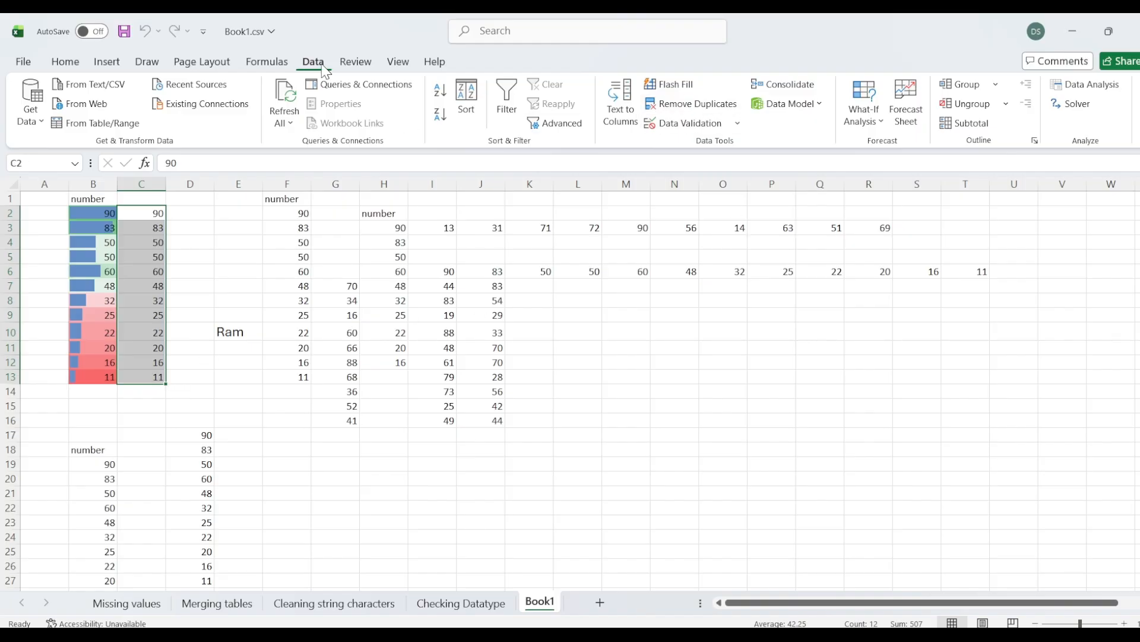
{"action": "left_click", "coordinate": [678, 108]}
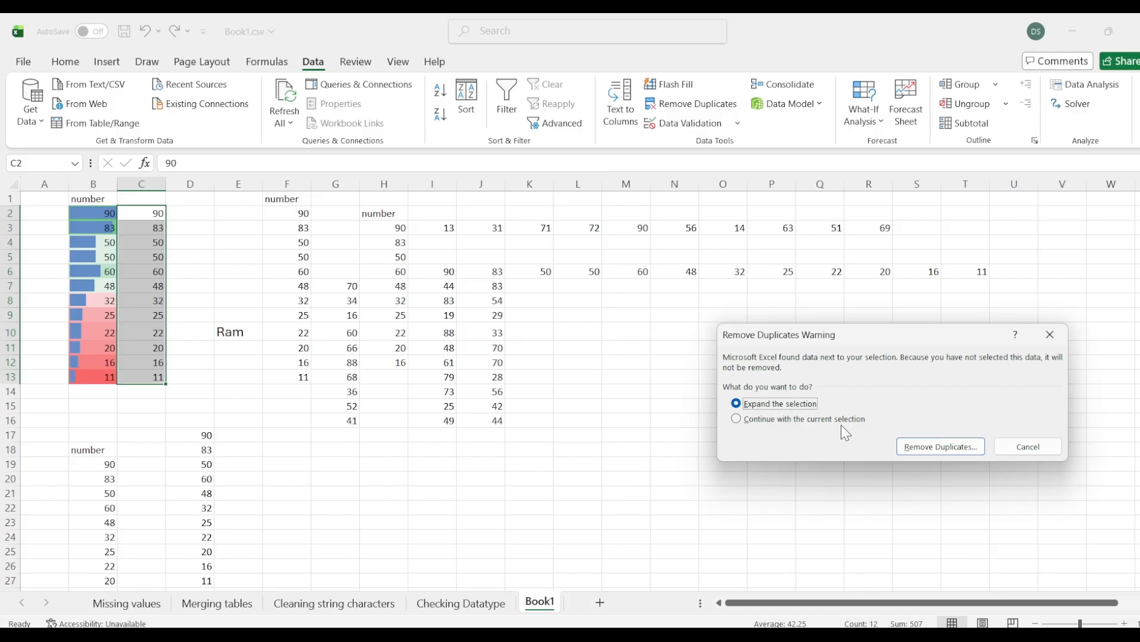
{"action": "left_click", "coordinate": [954, 446]}
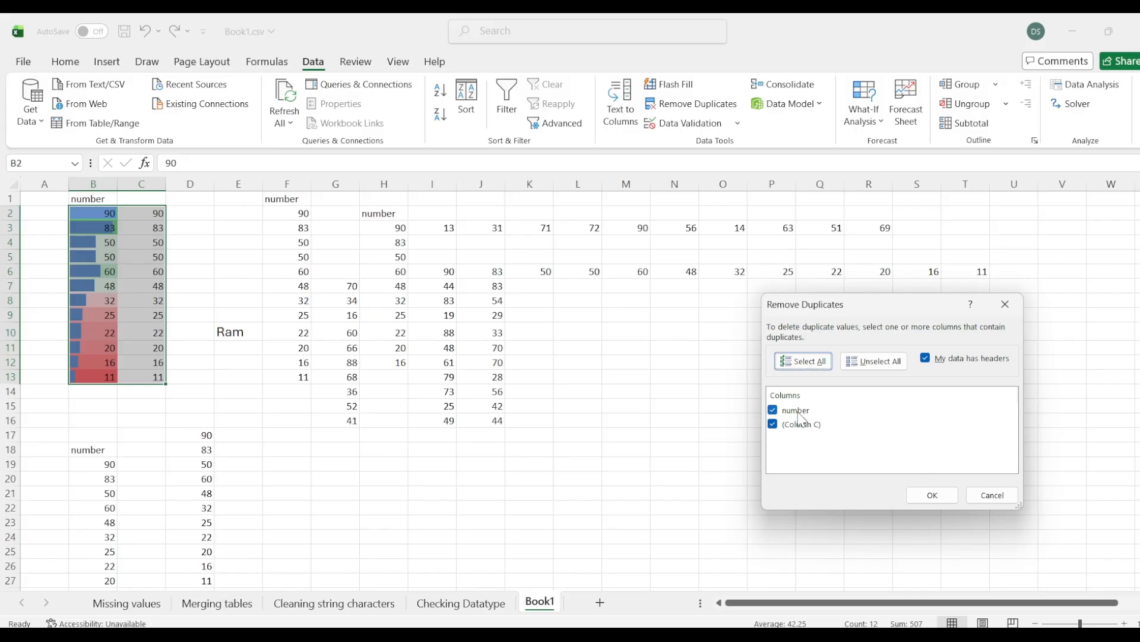
{"action": "left_click", "coordinate": [982, 497]}
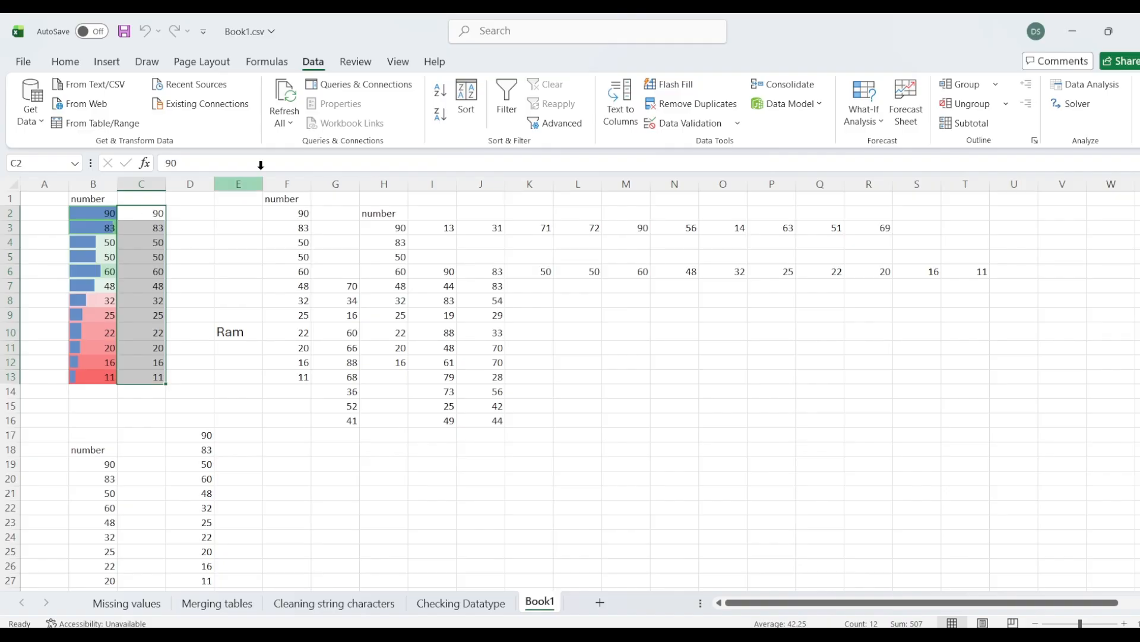
Remove the duplicates from column C, continuing with the current selection only and without treating the first row as a header.
{"action": "left_click", "coordinate": [708, 111]}
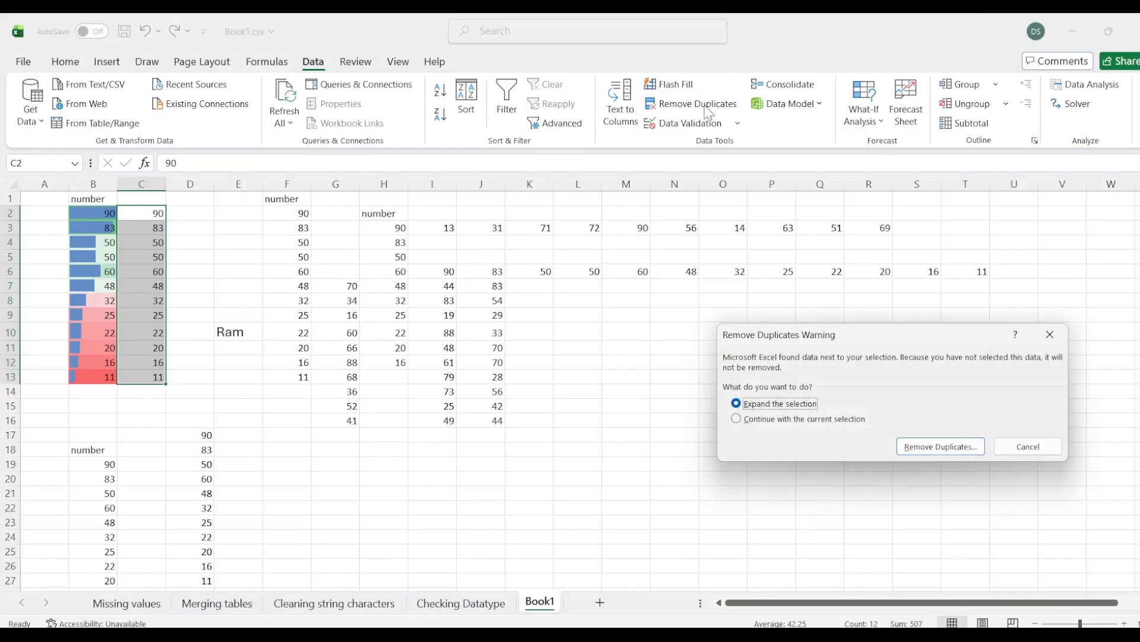
{"action": "left_click", "coordinate": [741, 419]}
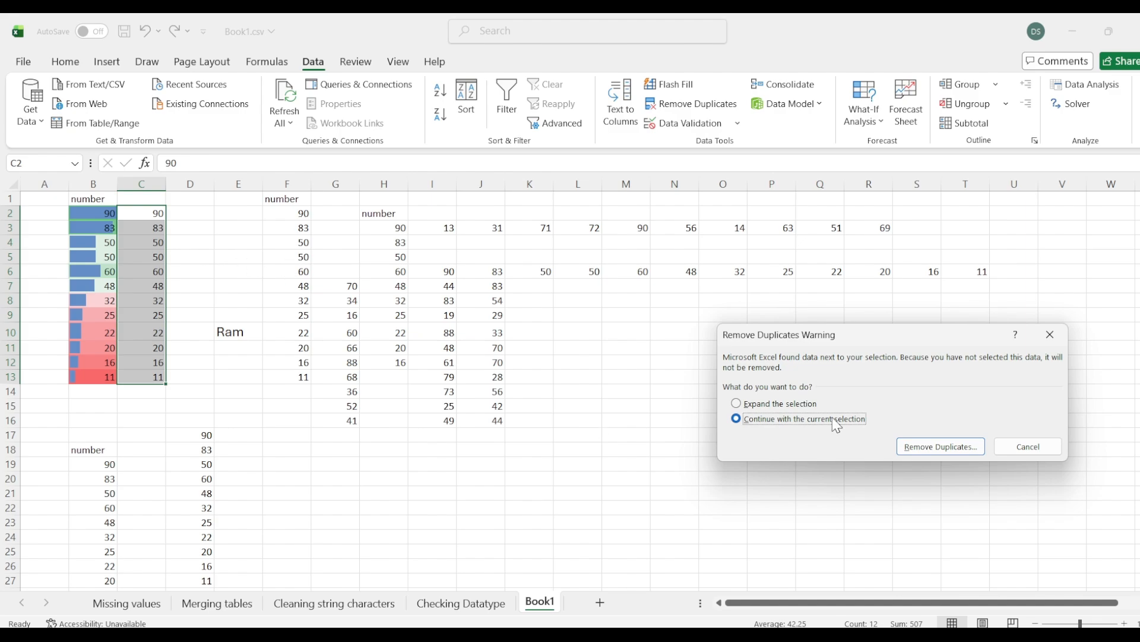
{"action": "left_click", "coordinate": [932, 450]}
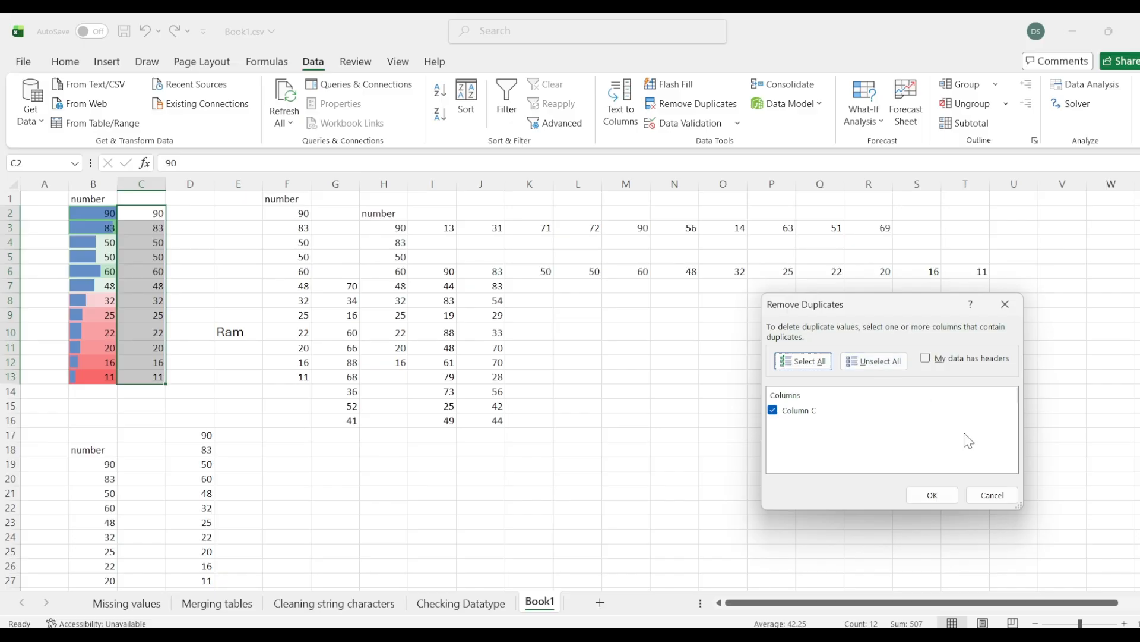
{"action": "left_click", "coordinate": [926, 501]}
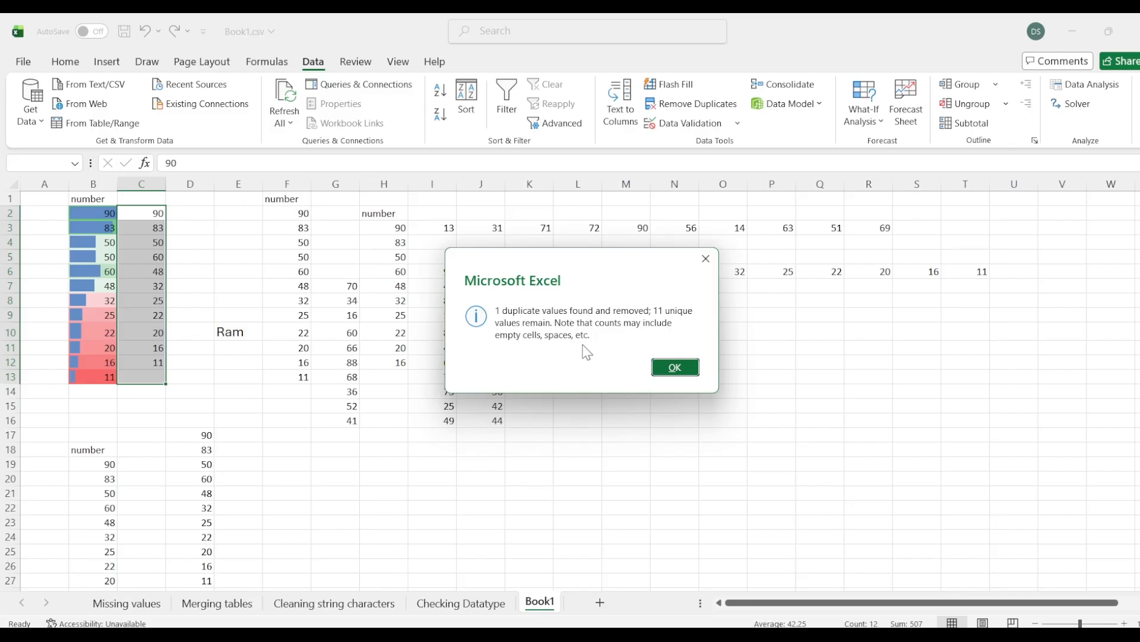
{"action": "left_click", "coordinate": [675, 366]}
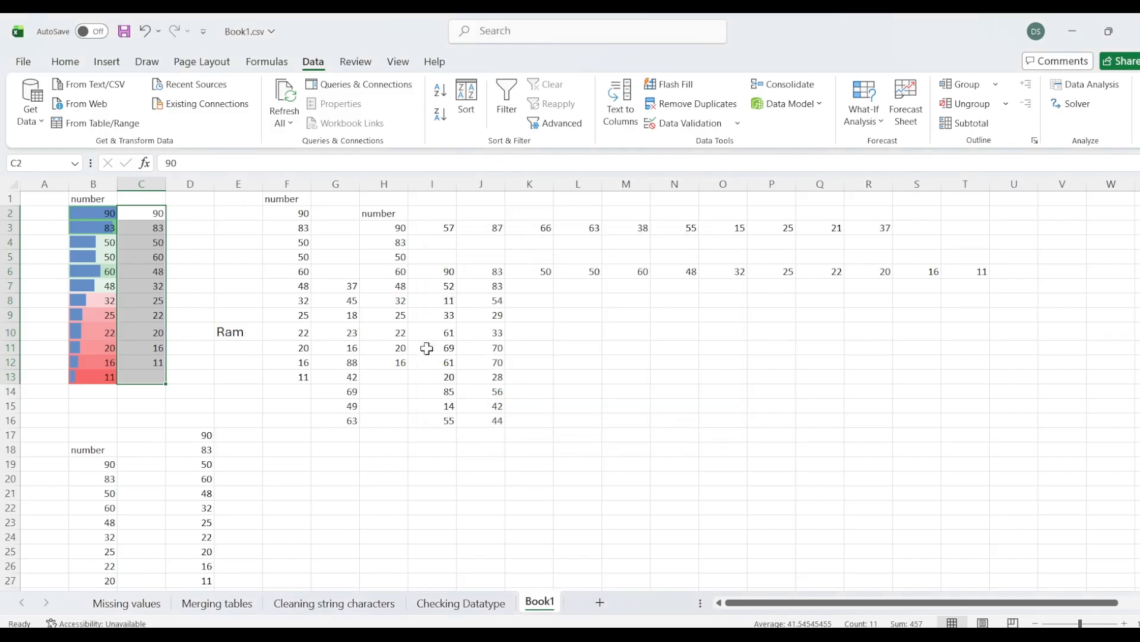
{"action": "left_click", "coordinate": [146, 329]}
{"action": "left_click", "coordinate": [156, 210]}
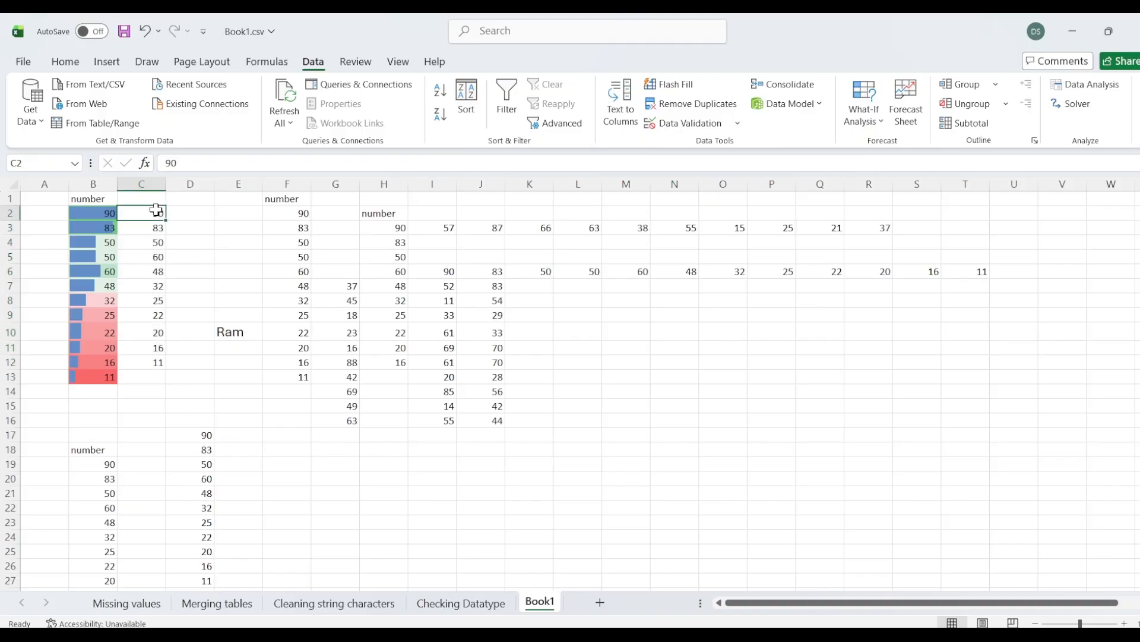
{"action": "left_click_drag", "start_coordinate": [156, 209], "coordinate": [156, 359]}
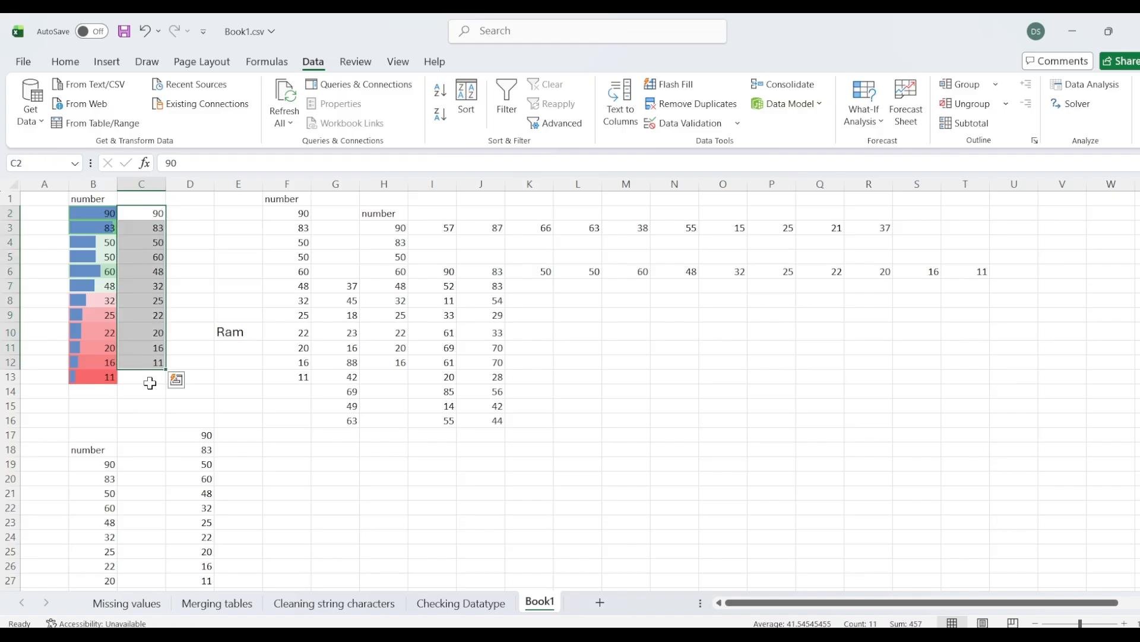
{"action": "left_click", "coordinate": [150, 378]}
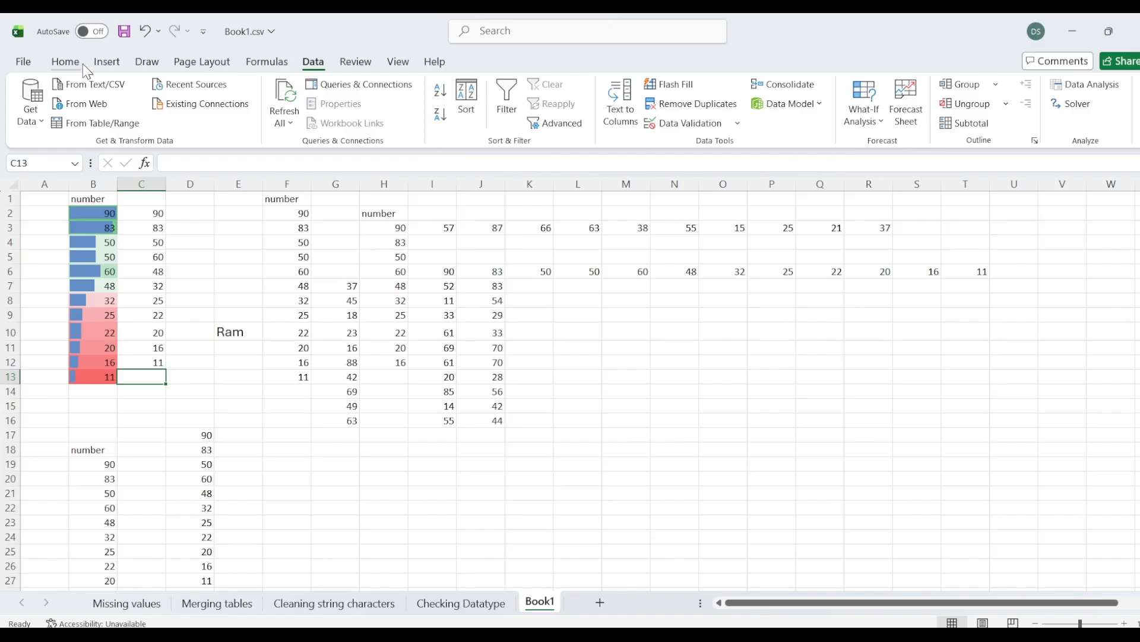
Start an import from an Excel workbook and choose Session 3 _ Dataset.xlsx from the Excel data folder as the source.
{"action": "left_click", "coordinate": [43, 127]}
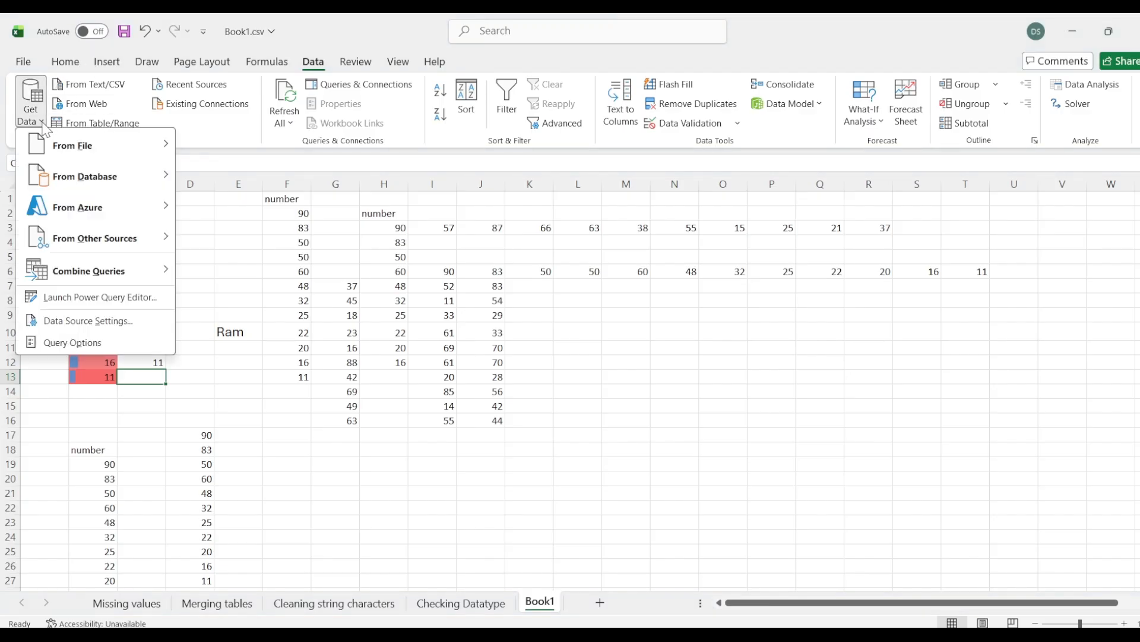
{"action": "mouse_move", "coordinate": [95, 144]}
{"action": "left_click", "coordinate": [215, 147]}
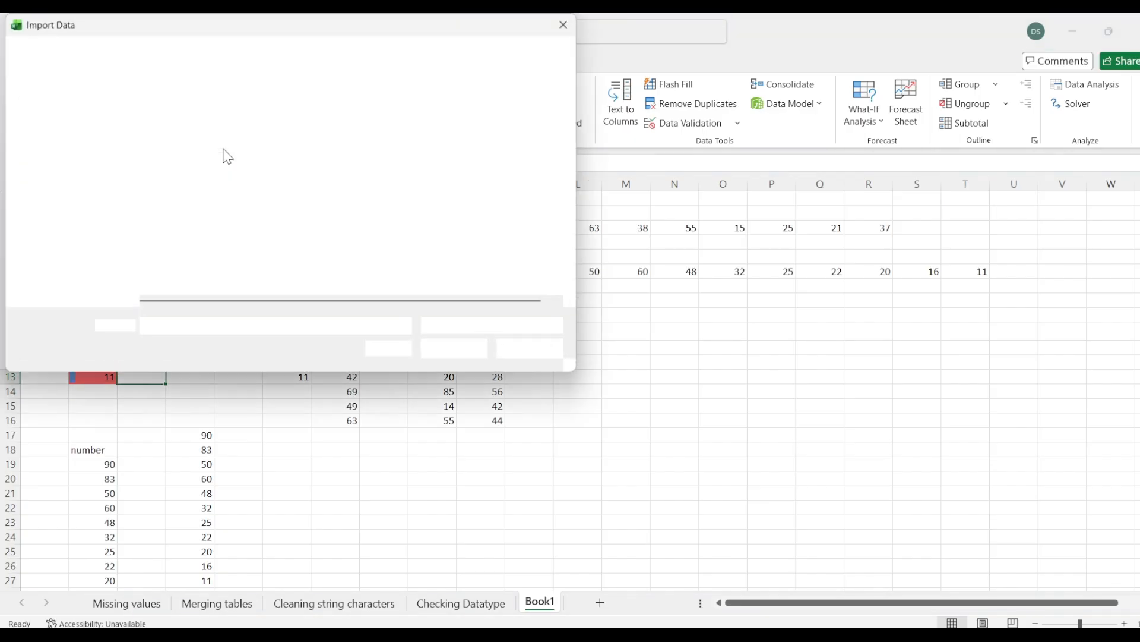
{"action": "left_click", "coordinate": [252, 158]}
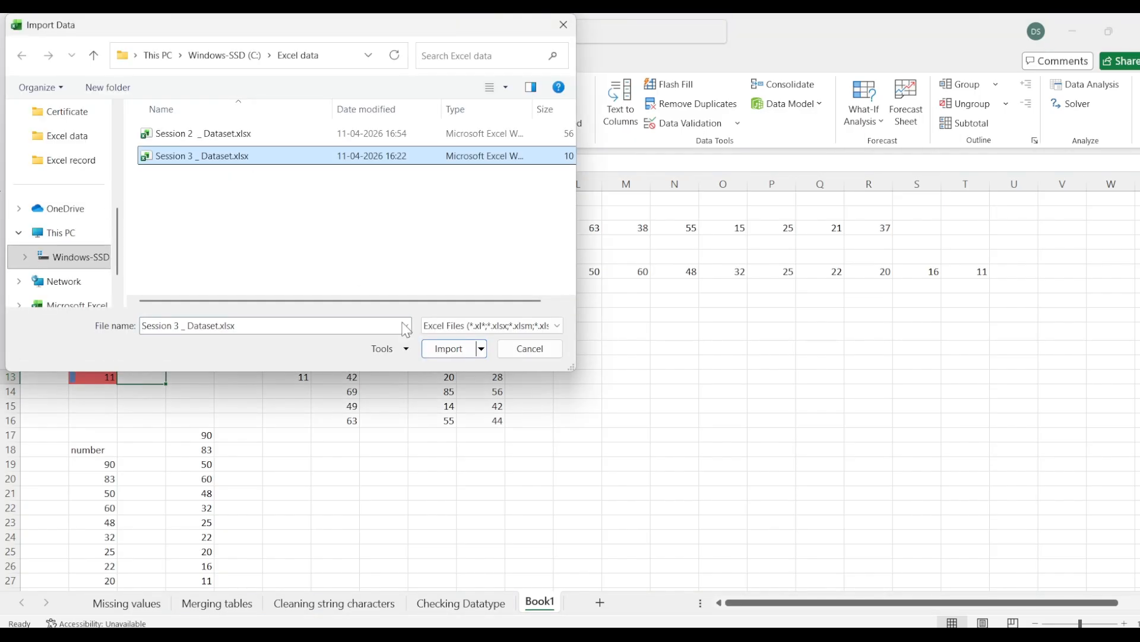
{"action": "left_click", "coordinate": [450, 352]}
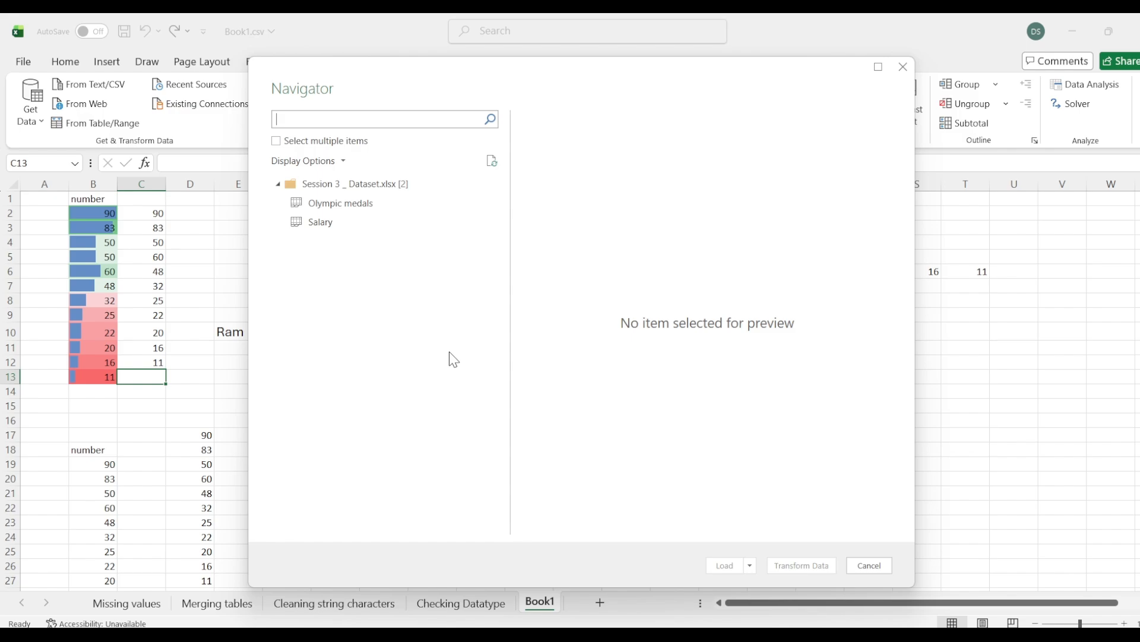
Select both the Olympic medals and Salary sheets for import and load them as tables in new worksheets.
{"action": "left_click", "coordinate": [276, 141]}
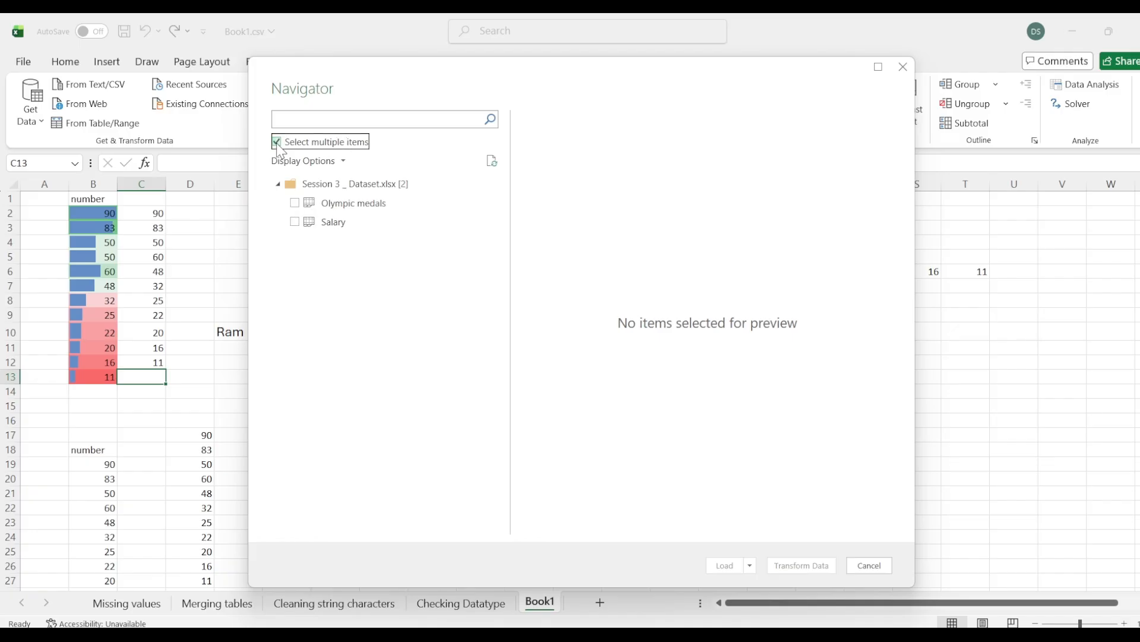
{"action": "left_click", "coordinate": [294, 203]}
{"action": "left_click", "coordinate": [296, 222]}
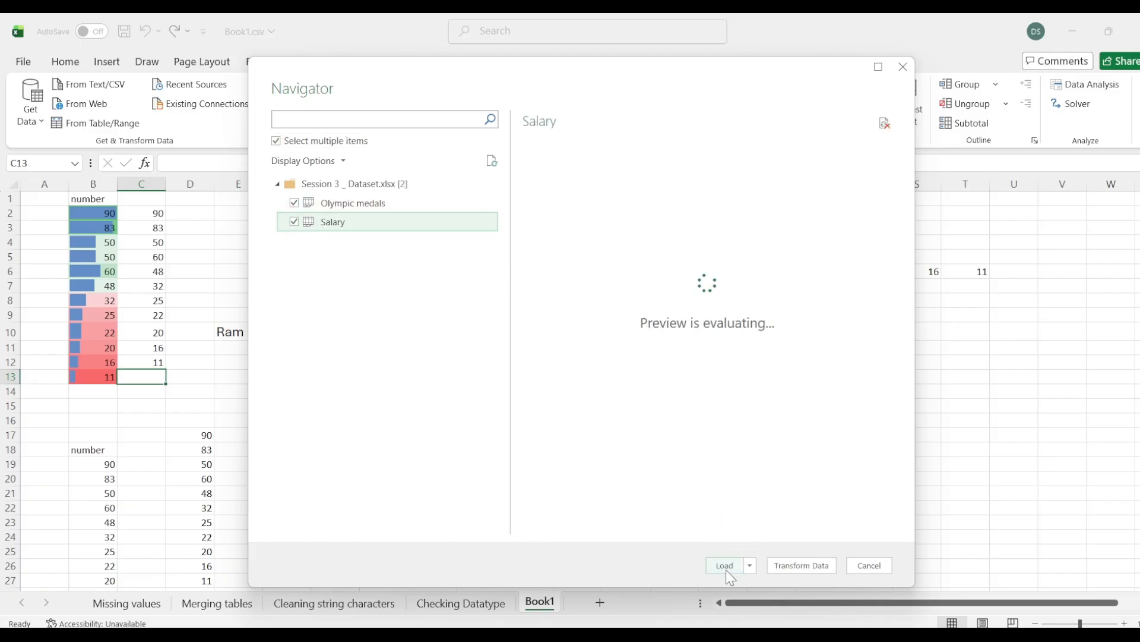
{"action": "left_click", "coordinate": [750, 565]}
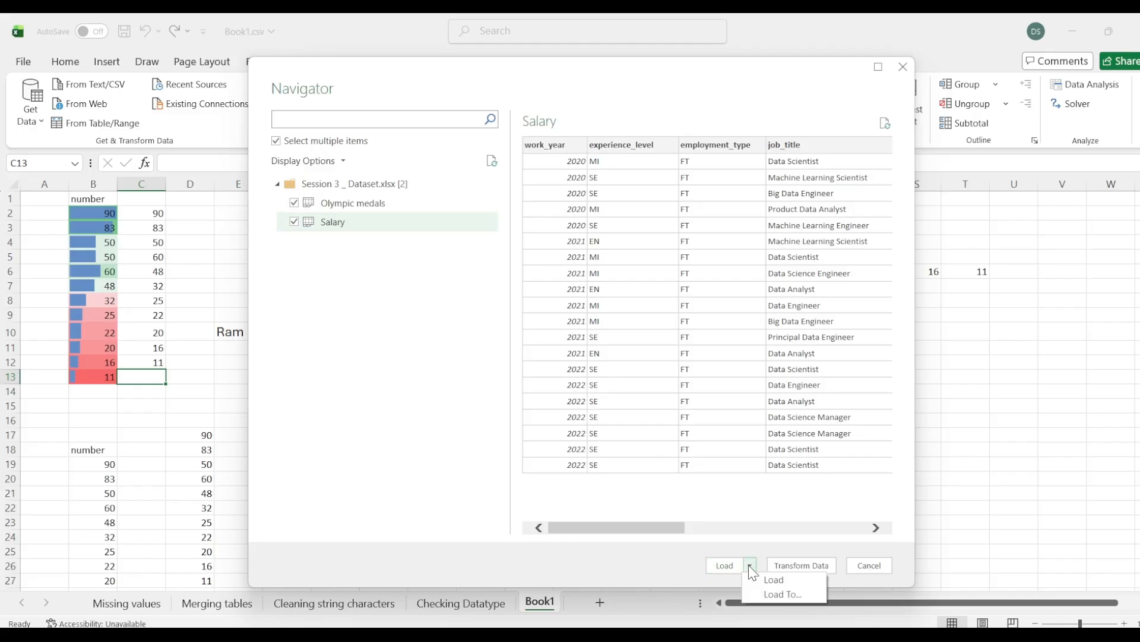
{"action": "left_click", "coordinate": [772, 594]}
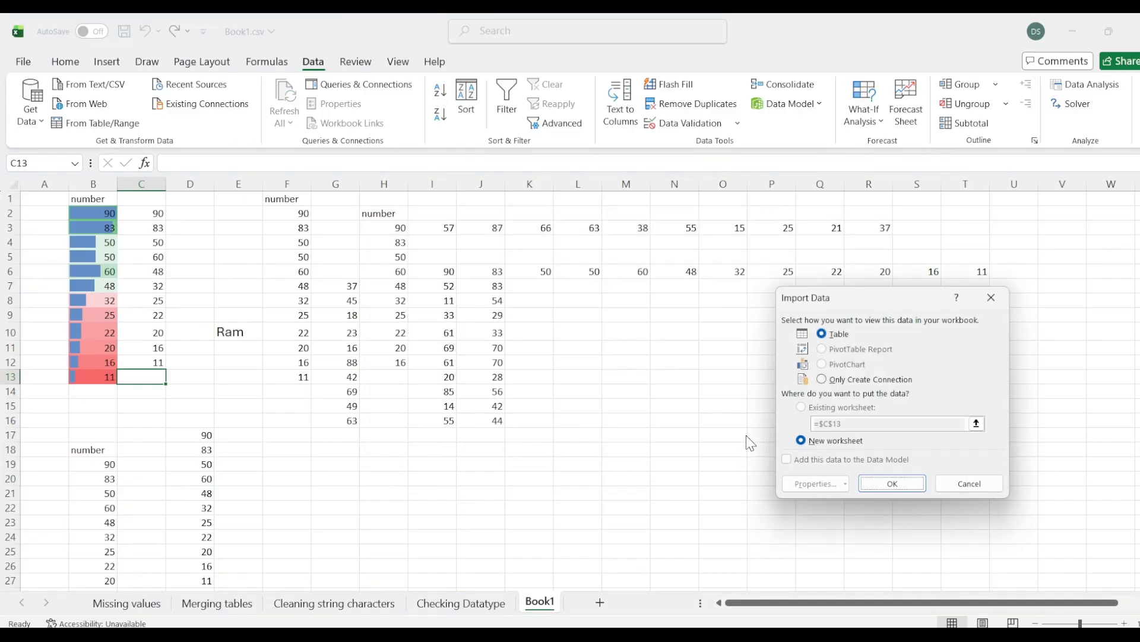
{"action": "left_click", "coordinate": [823, 380]}
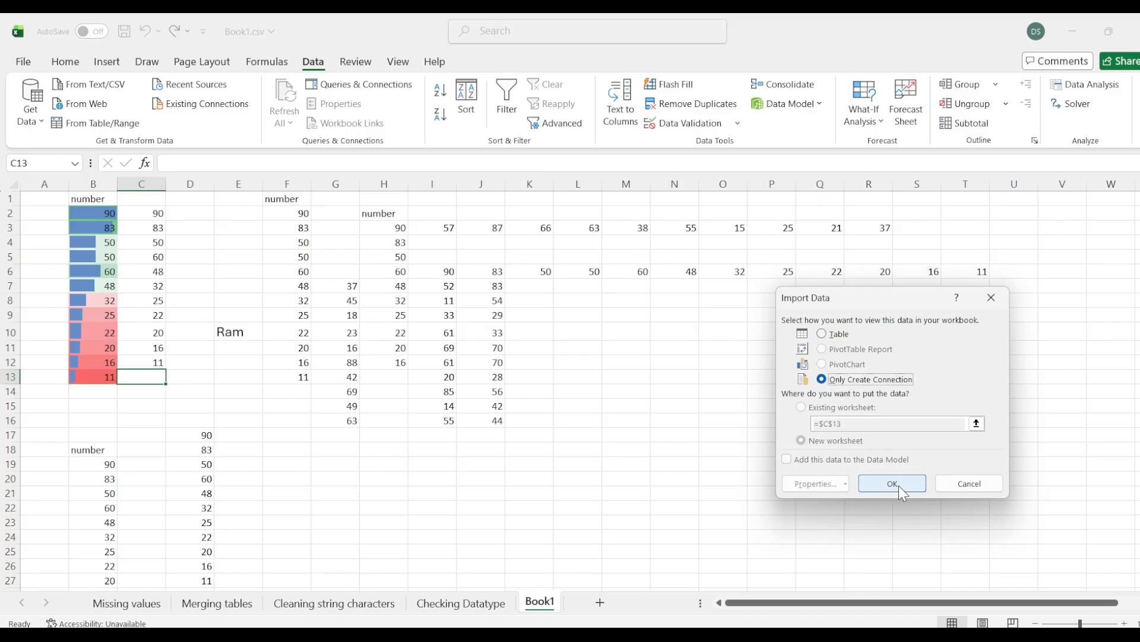
{"action": "left_click", "coordinate": [822, 333]}
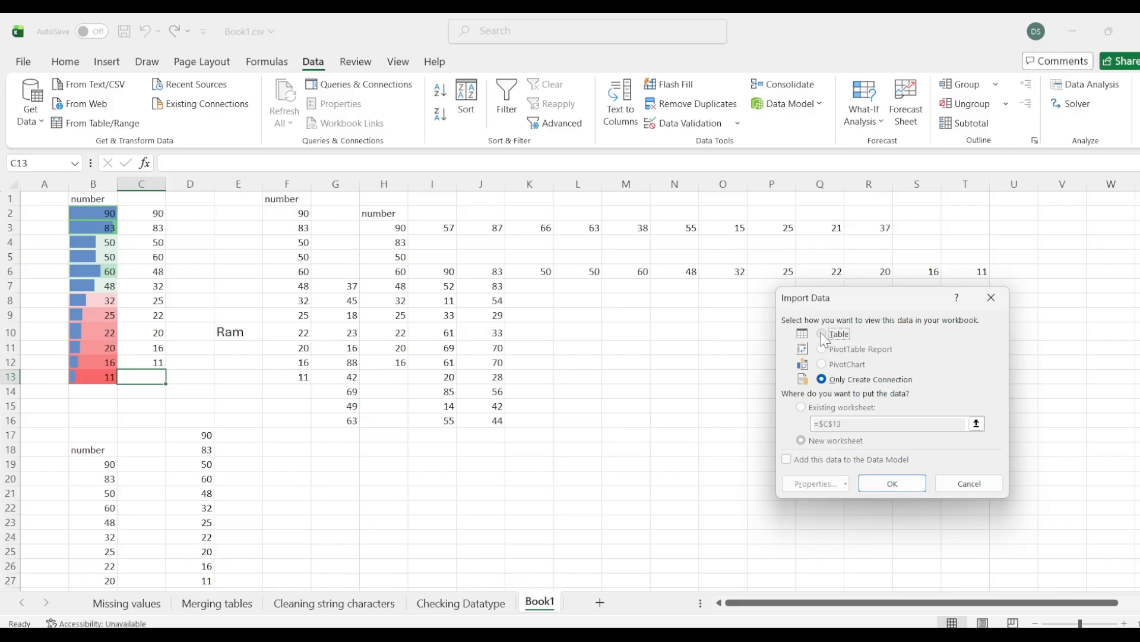
{"action": "left_click", "coordinate": [886, 483]}
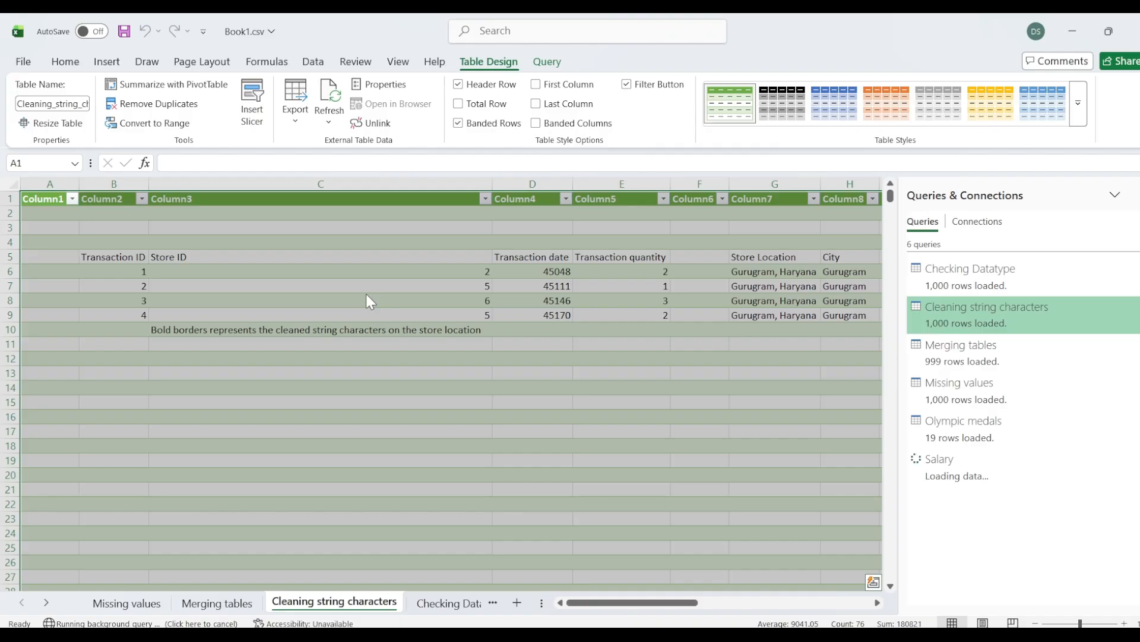
Switch to File Explorer, open Session 3 _ Dataset.xlsx from the Excel data folder on drive C, and enable editing.
{"action": "left_click", "coordinate": [444, 575]}
{"action": "left_click", "coordinate": [423, 635]}
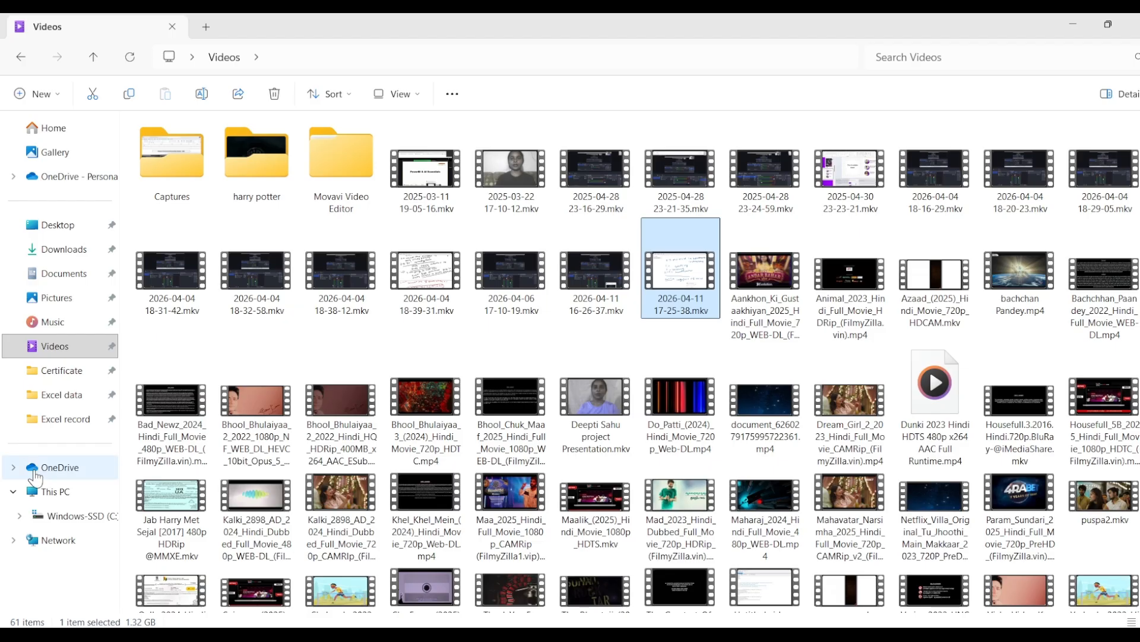
{"action": "left_click", "coordinate": [43, 491]}
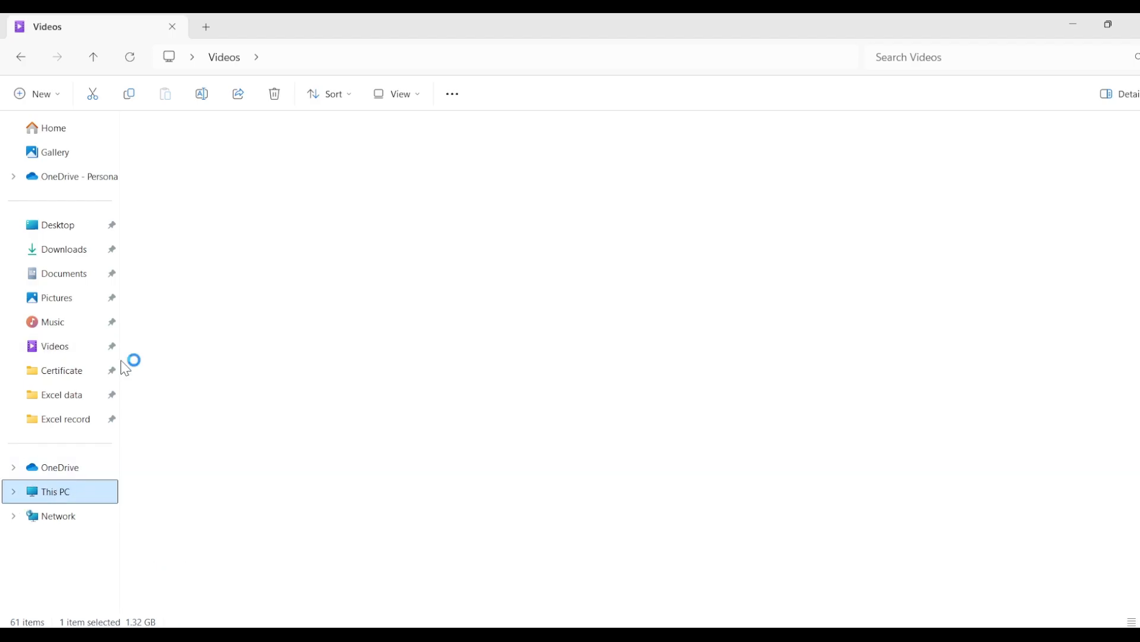
{"action": "double_click", "coordinate": [289, 173]}
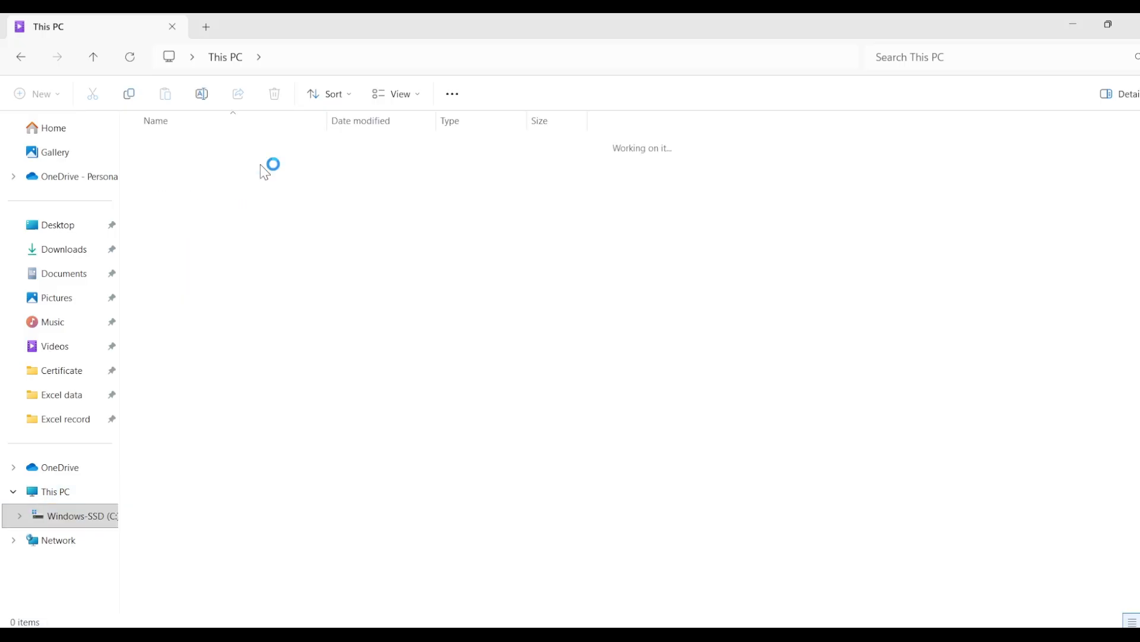
{"action": "left_click", "coordinate": [233, 172]}
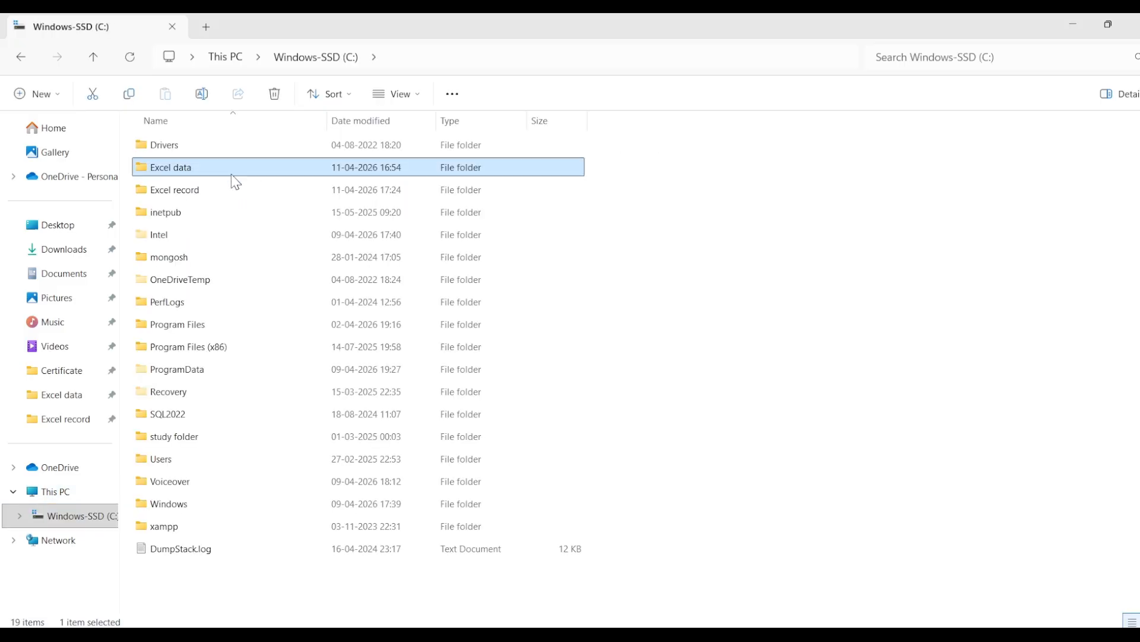
{"action": "double_click", "coordinate": [233, 173]}
{"action": "left_click", "coordinate": [208, 165]}
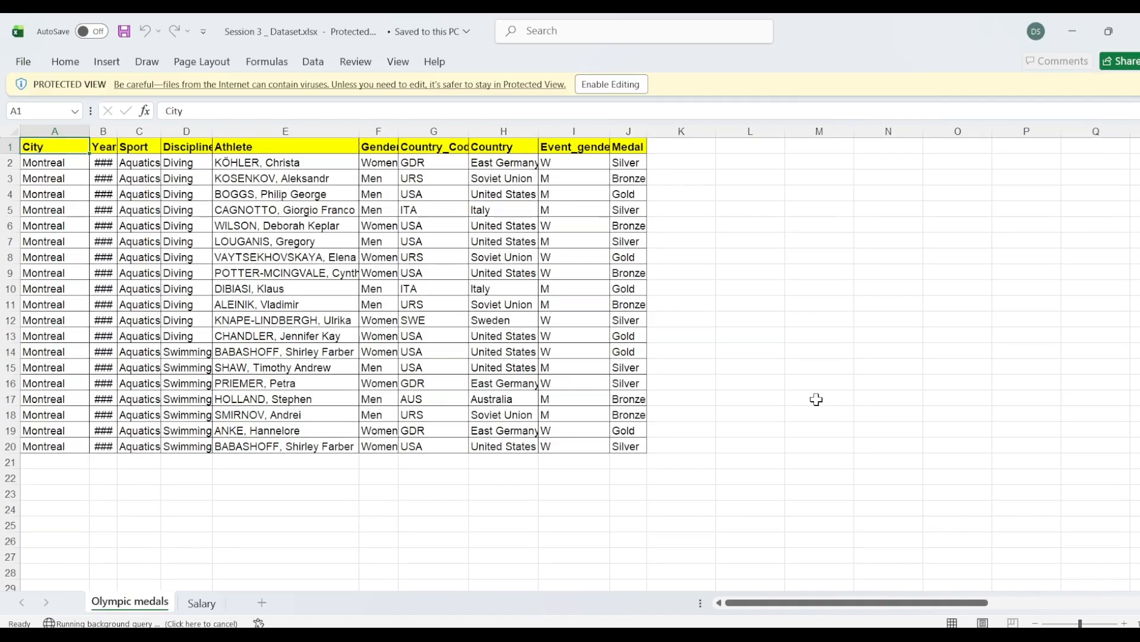
{"action": "left_click", "coordinate": [626, 84]}
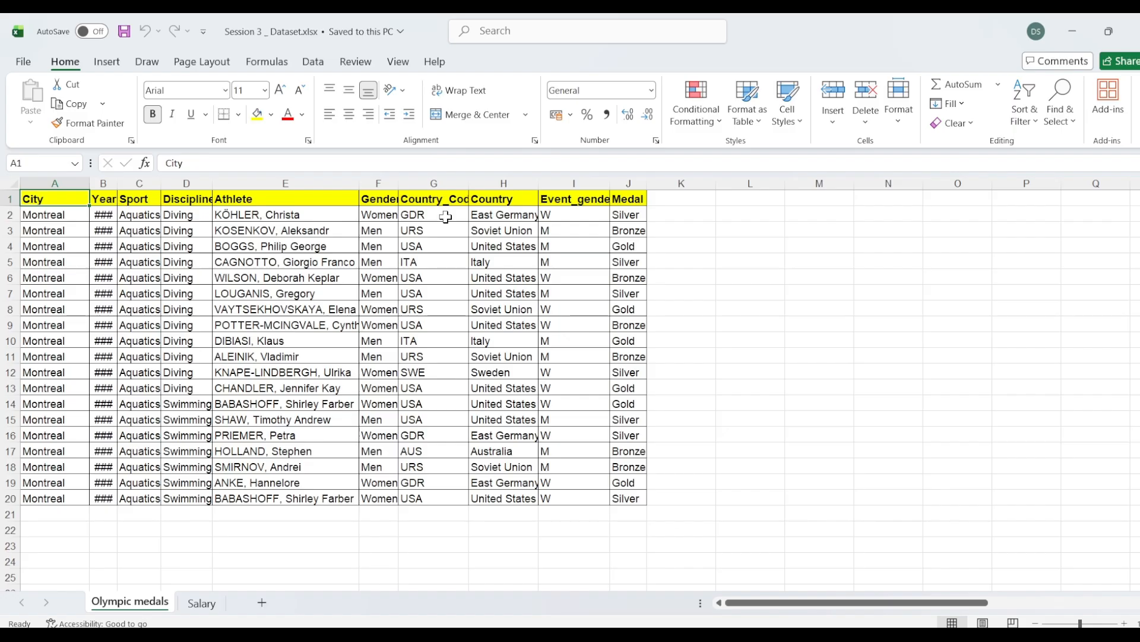
Widen the Country_Code and Gender columns on the Olympic medals sheet so their headers fit.
{"action": "left_click", "coordinate": [466, 234]}
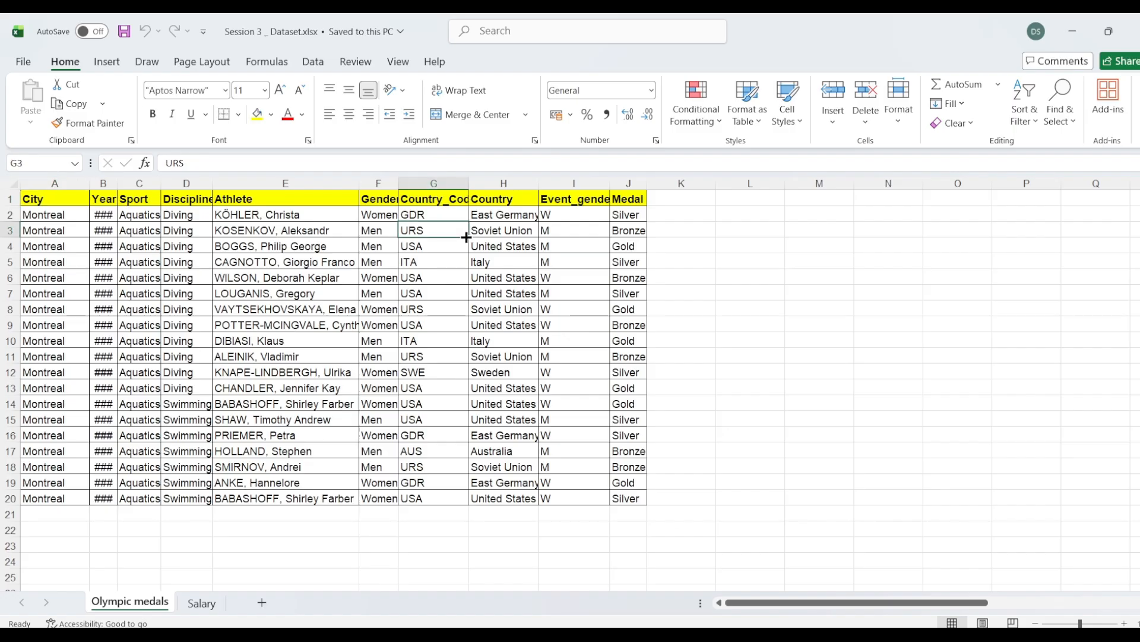
{"action": "left_click", "coordinate": [466, 198]}
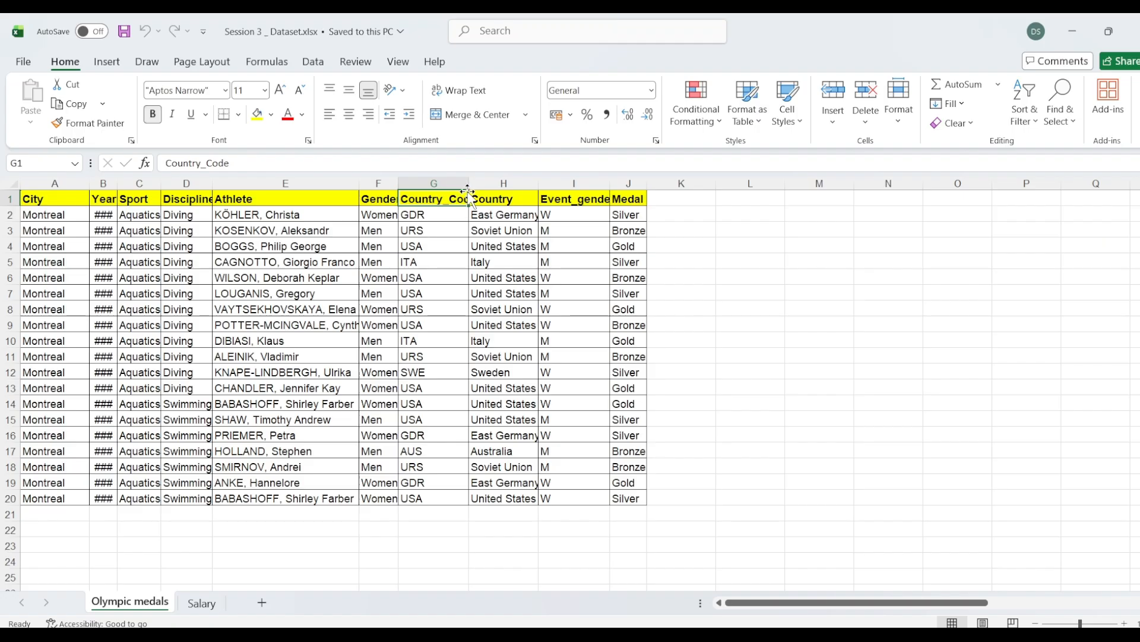
{"action": "left_click_drag", "start_coordinate": [468, 184], "coordinate": [487, 188]}
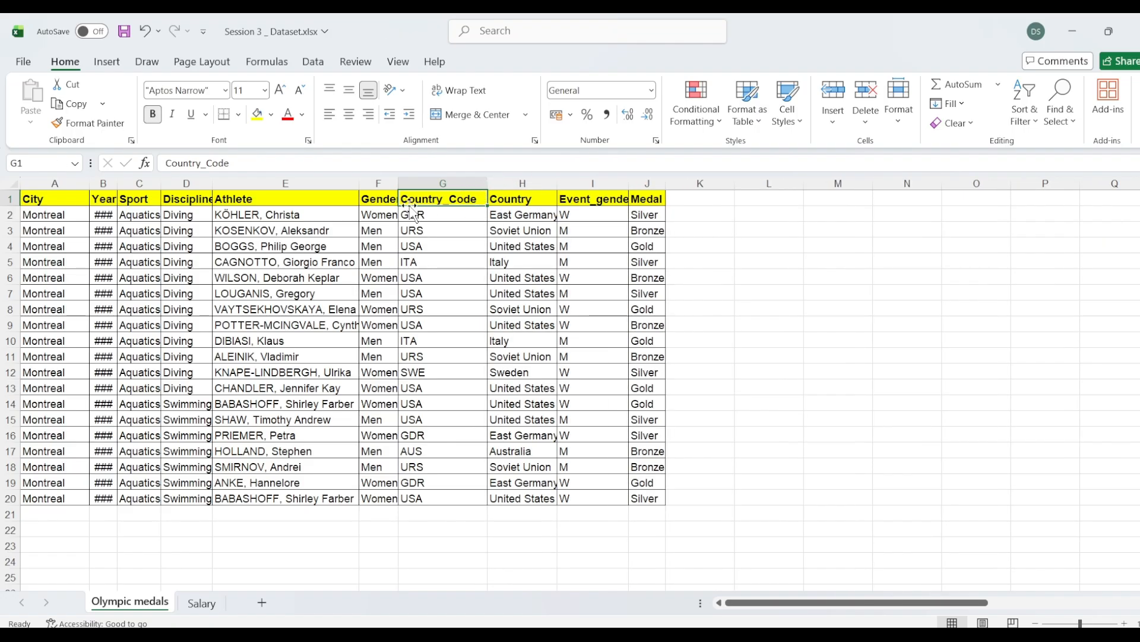
{"action": "left_click_drag", "start_coordinate": [397, 185], "coordinate": [427, 196]}
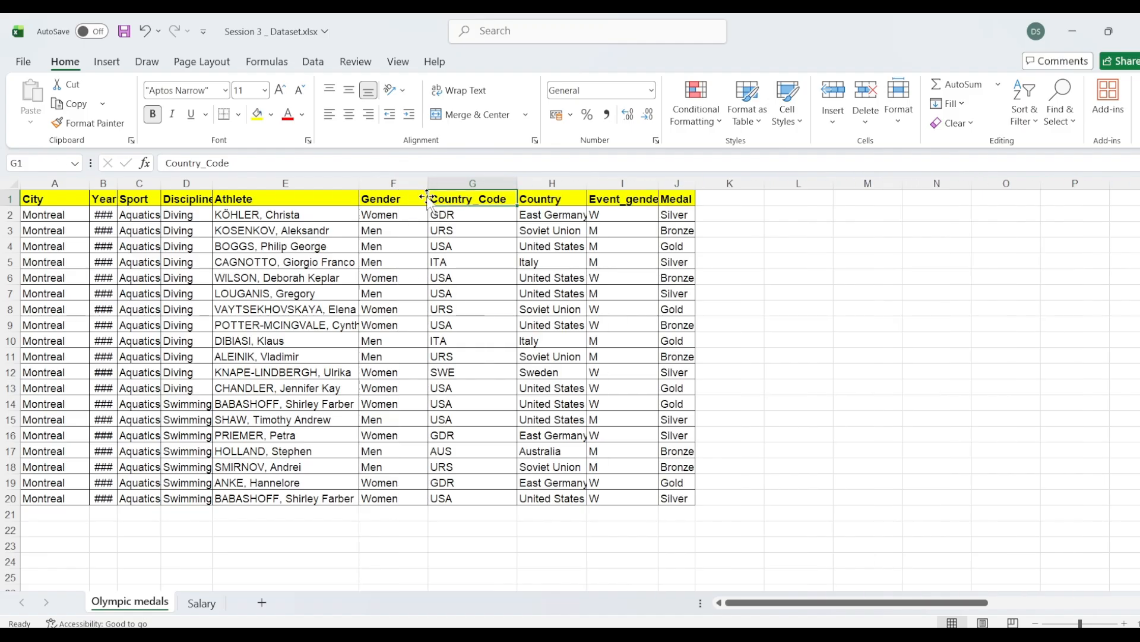
{"action": "left_click", "coordinate": [90, 188]}
{"action": "key", "text": "Down"}
{"action": "key", "text": "Down"}
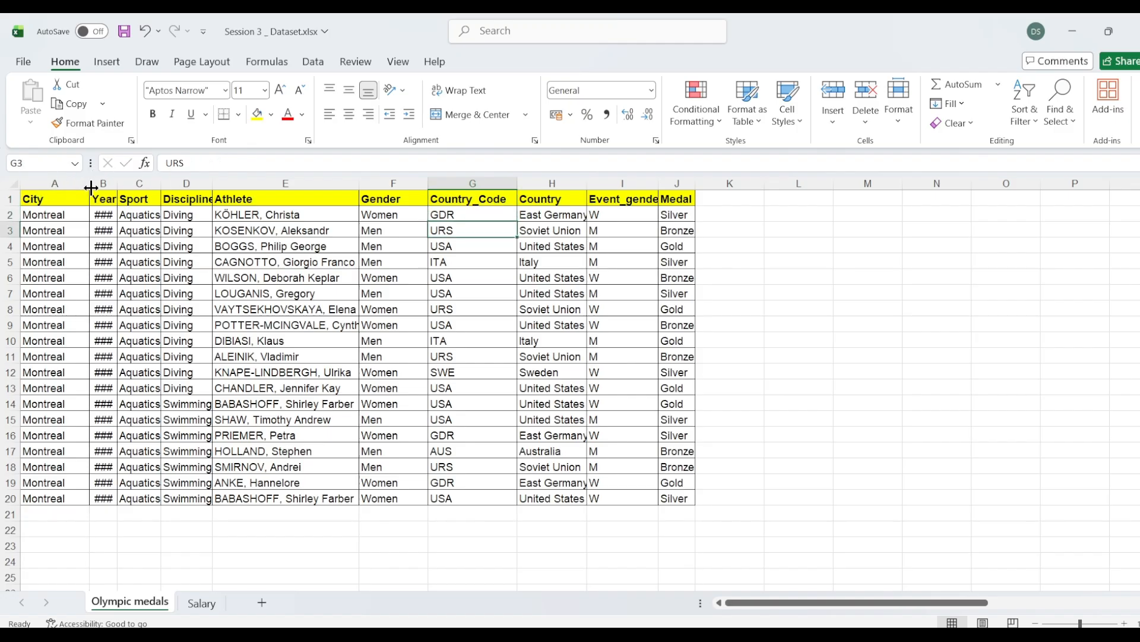
{"action": "left_click", "coordinate": [90, 183]}
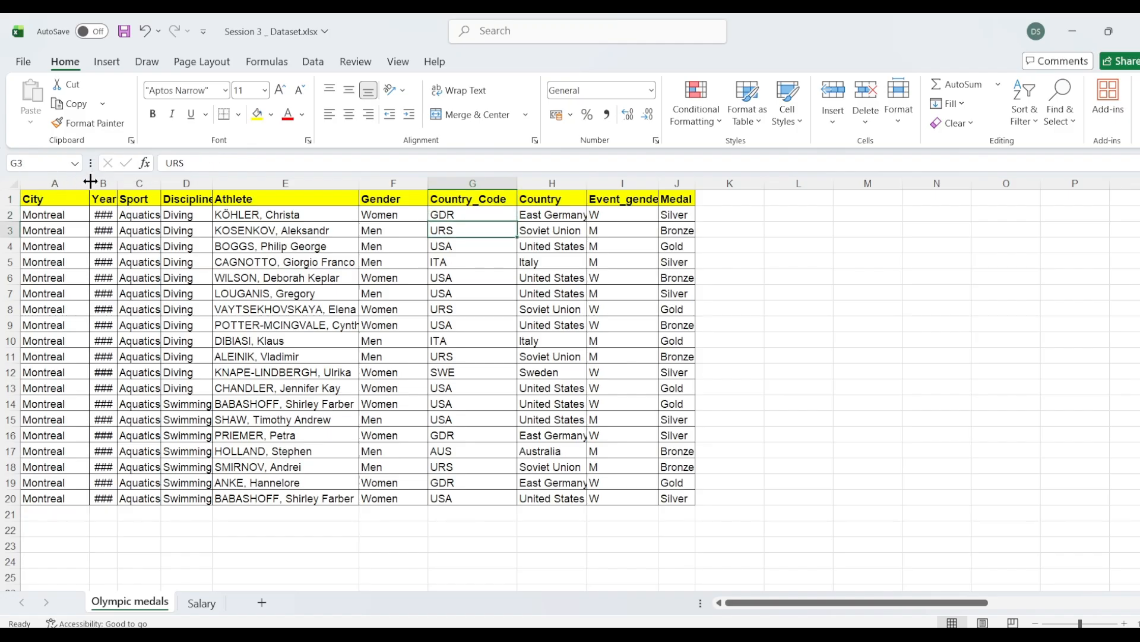
{"action": "left_click", "coordinate": [12, 184]}
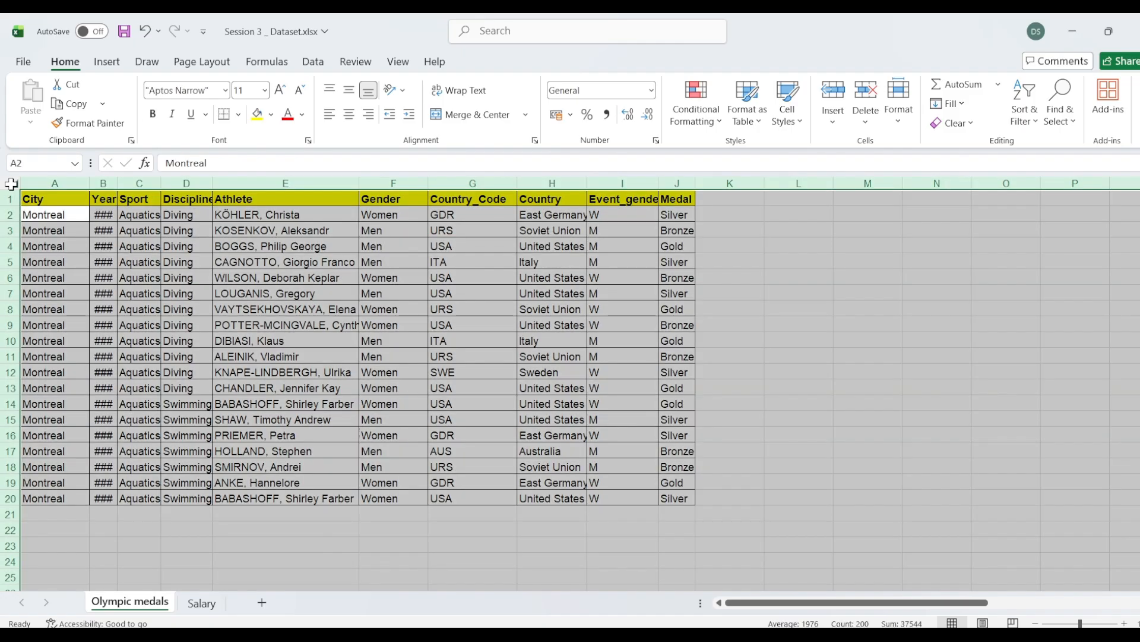
{"action": "key", "text": "shift+Return"}
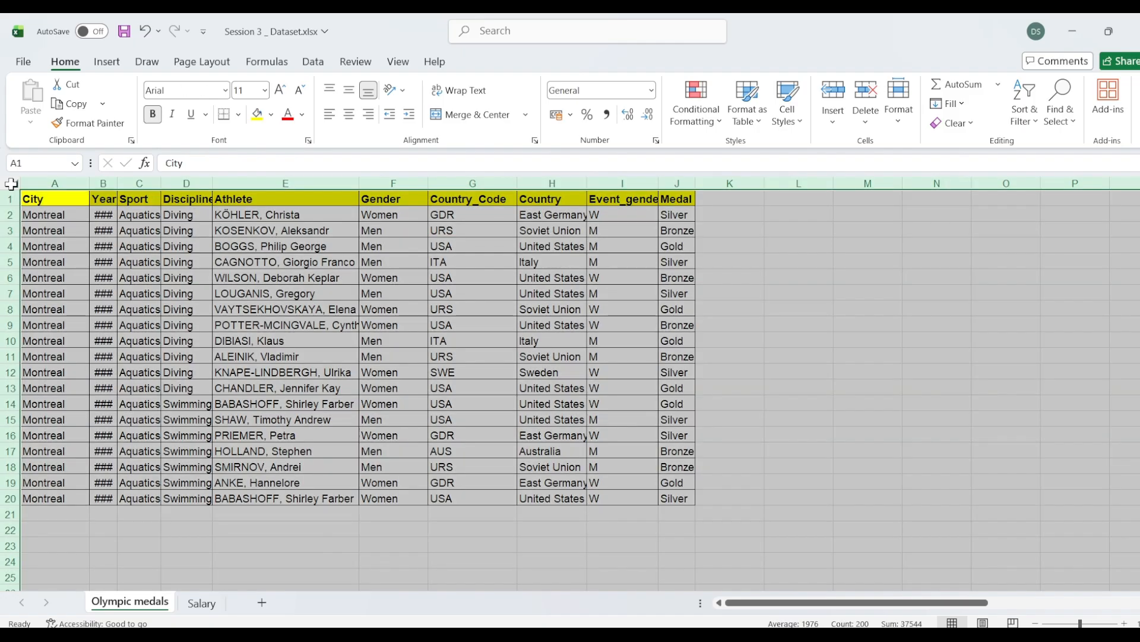
{"action": "left_click", "coordinate": [88, 199]}
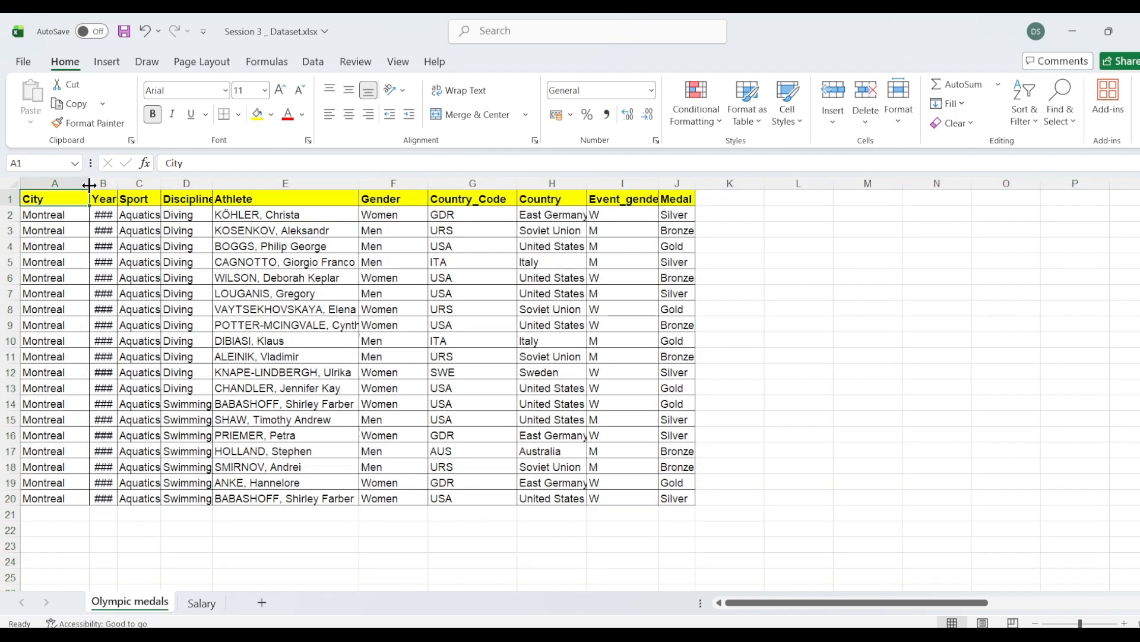
AutoFit the City, Year and Sport columns on the Olympic medals sheet to their contents.
{"action": "double_click", "coordinate": [89, 184]}
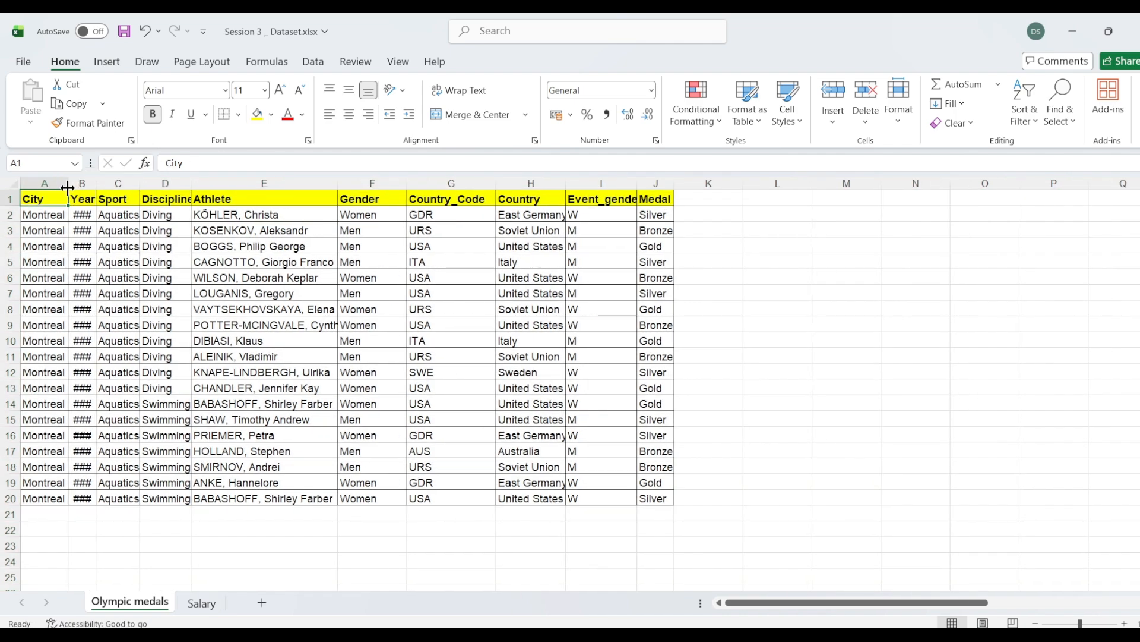
{"action": "double_click", "coordinate": [96, 183]}
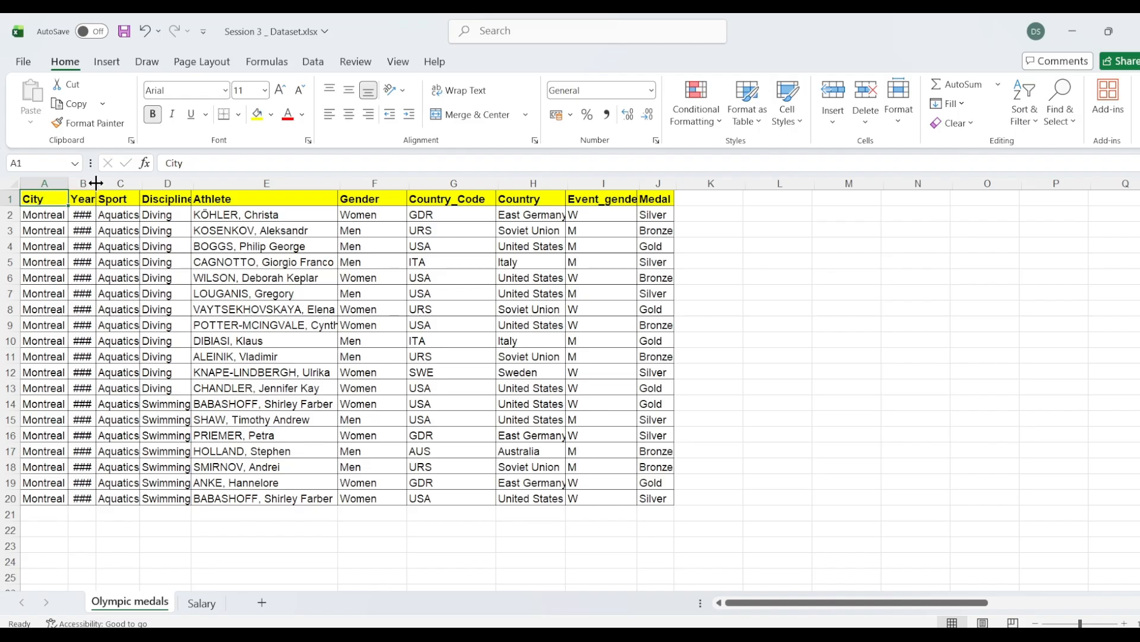
{"action": "double_click", "coordinate": [143, 183]}
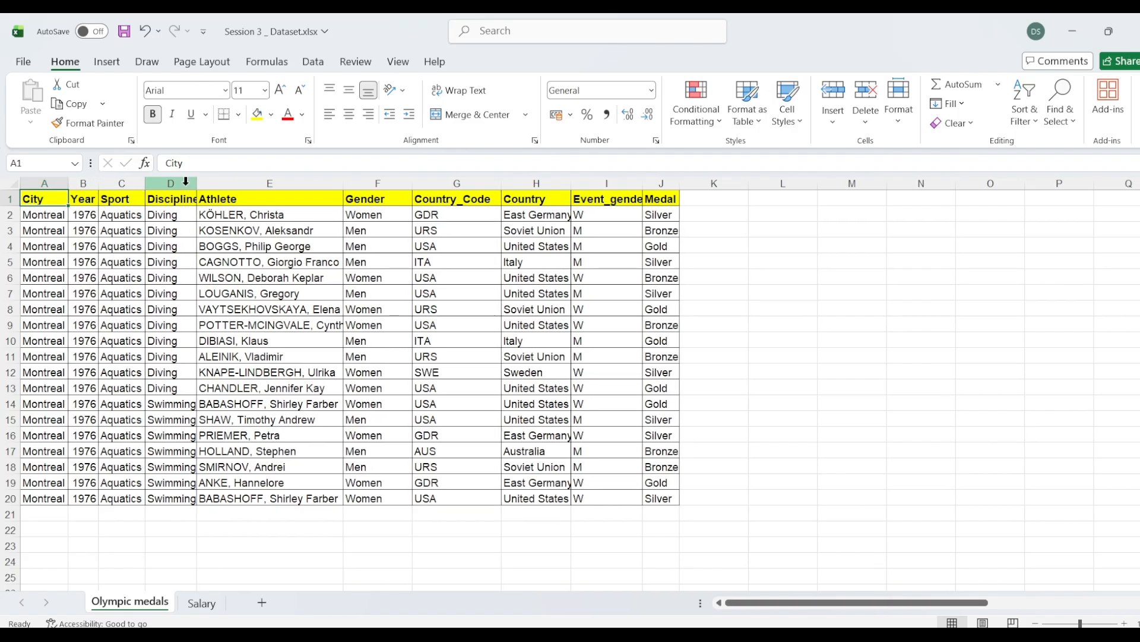
Select the whole Olympic medals sheet and shrink all its columns to one narrow uniform width.
{"action": "left_click", "coordinate": [13, 184]}
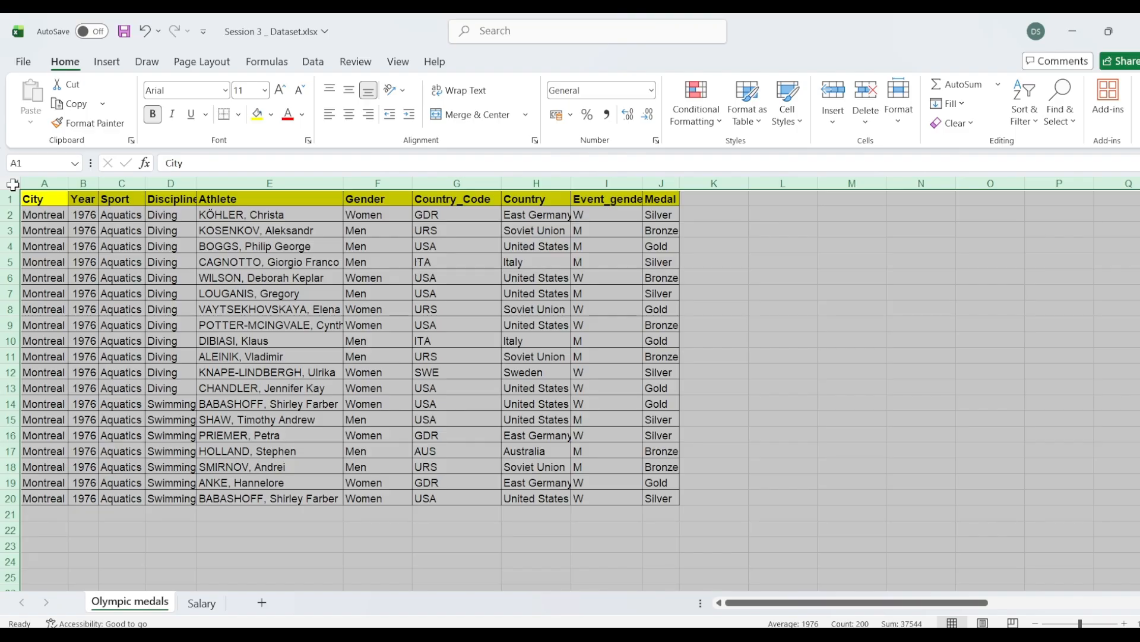
{"action": "left_click", "coordinate": [61, 215]}
{"action": "left_click", "coordinate": [11, 184]}
{"action": "right_click", "coordinate": [68, 186]}
{"action": "left_click", "coordinate": [68, 178]}
{"action": "double_click", "coordinate": [68, 178]}
{"action": "left_click_drag", "start_coordinate": [67, 178], "coordinate": [49, 178]}
{"action": "left_click", "coordinate": [336, 279]}
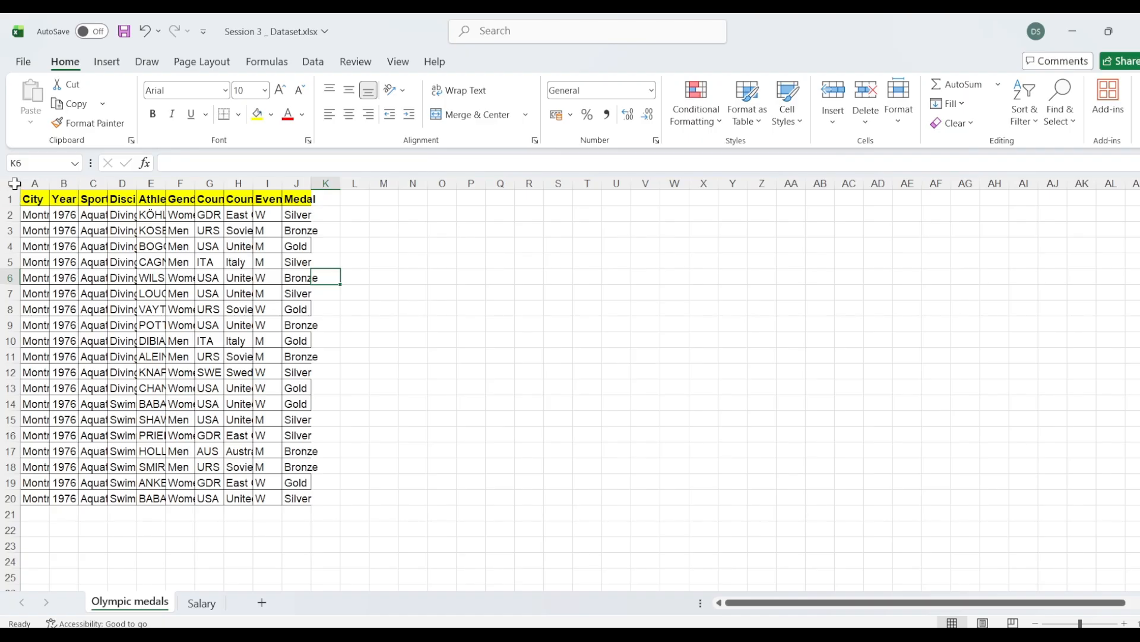
AutoFit all columns of the Olympic medals sheet to their contents at once and open the Salary sheet.
{"action": "left_click", "coordinate": [14, 183]}
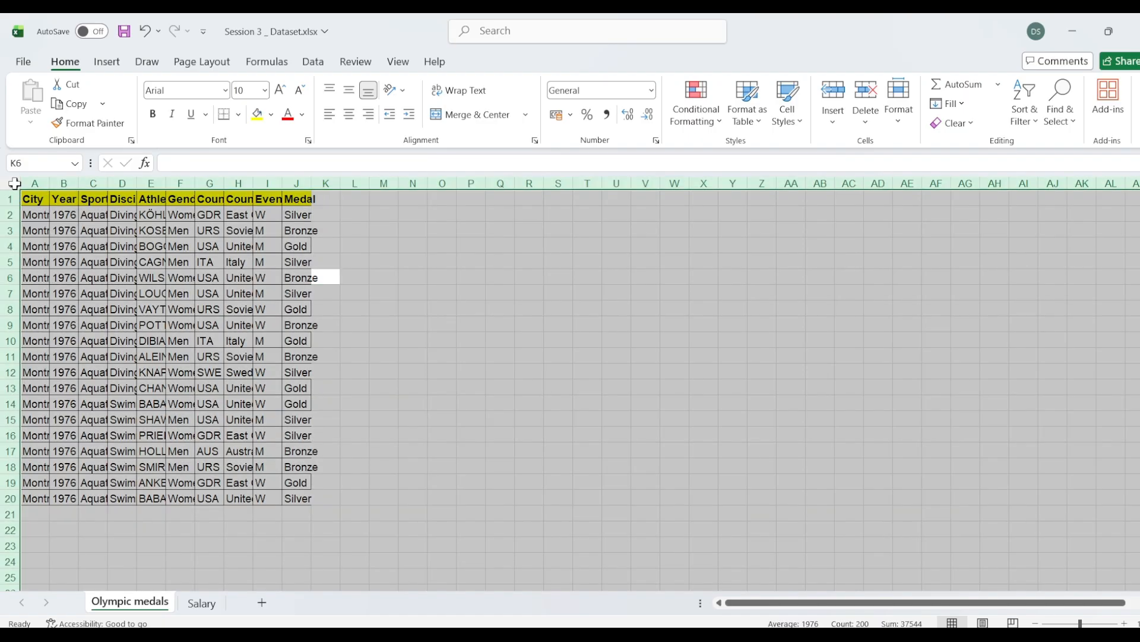
{"action": "double_click", "coordinate": [50, 183]}
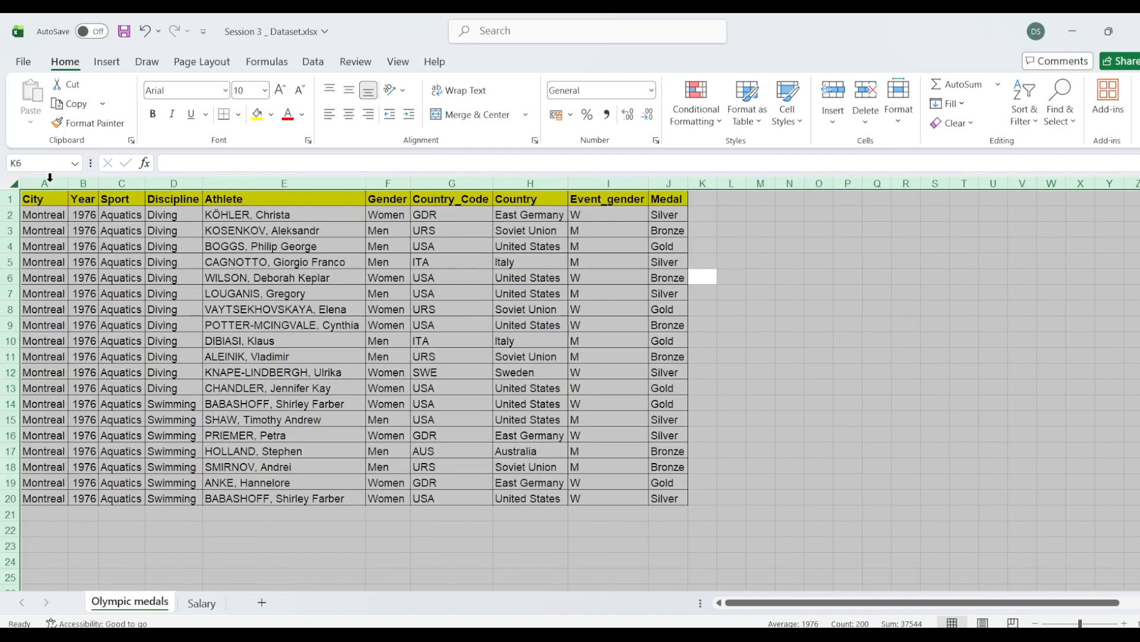
{"action": "left_click", "coordinate": [350, 355]}
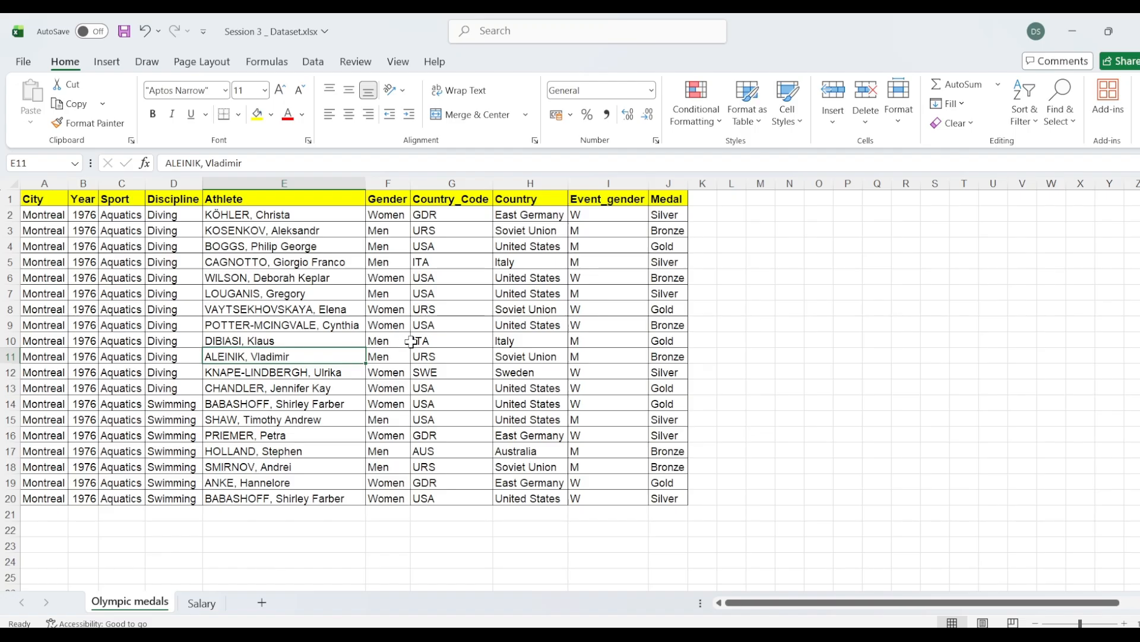
{"action": "left_click", "coordinate": [201, 604]}
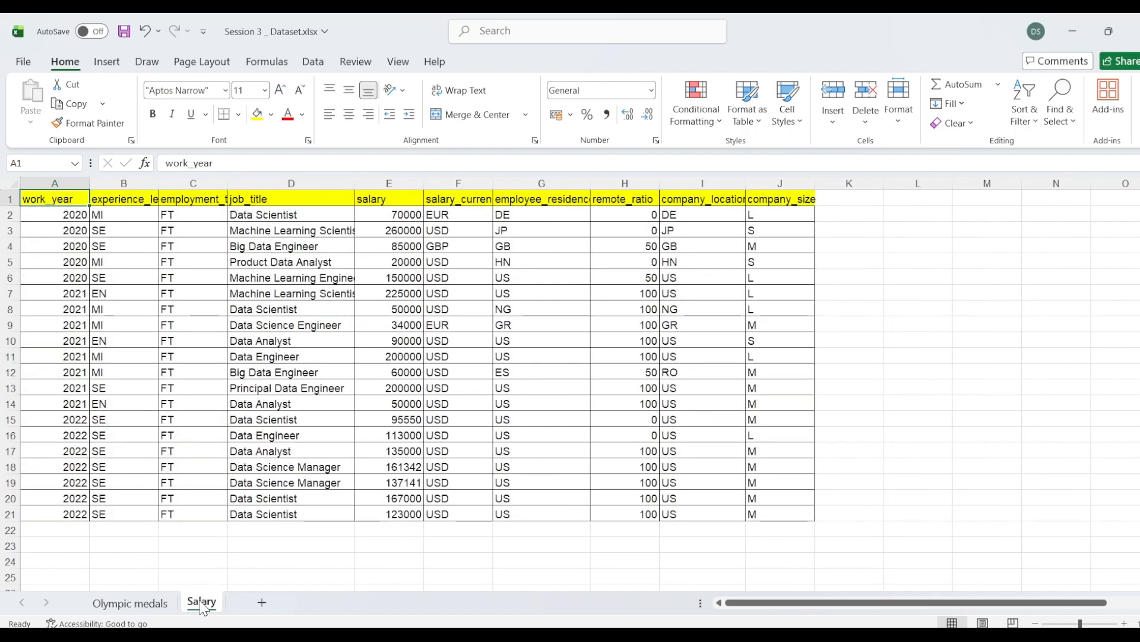
Switch to the Day4 notes in OneNote and handwrite numbered items 1 "Sorting" and 2 "Freezing" below the existing sketches.
{"action": "left_click", "coordinate": [163, 605]}
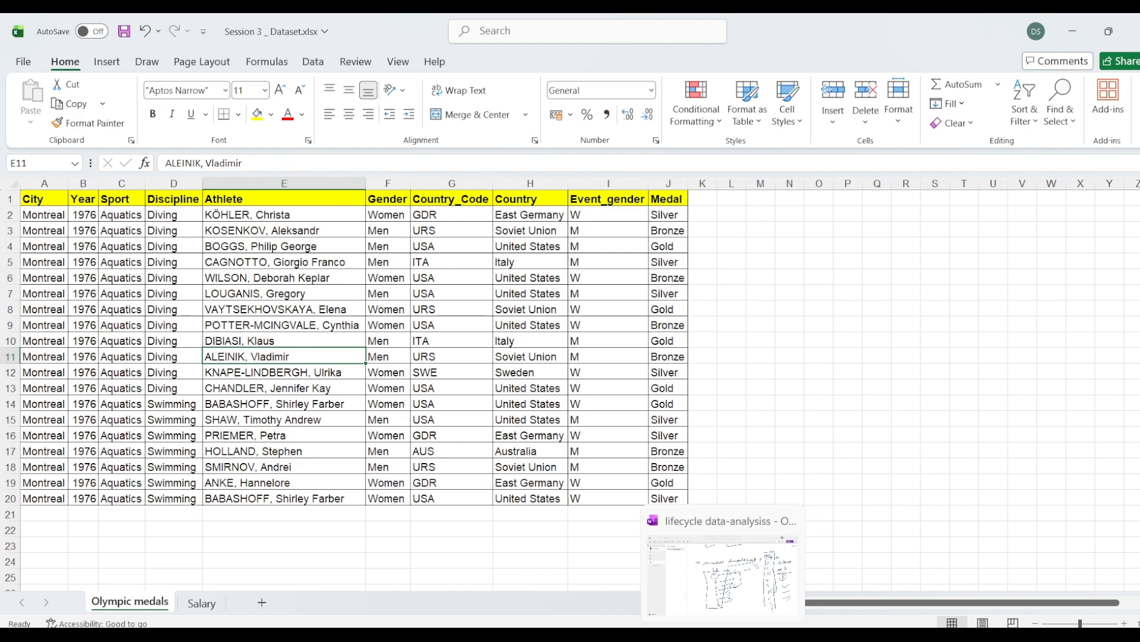
{"action": "left_click", "coordinate": [736, 607]}
{"action": "right_click", "coordinate": [738, 479]}
{"action": "scroll", "coordinate": [618, 460], "scroll_direction": "down", "scroll_amount": 5}
{"action": "key", "text": "Escape"}
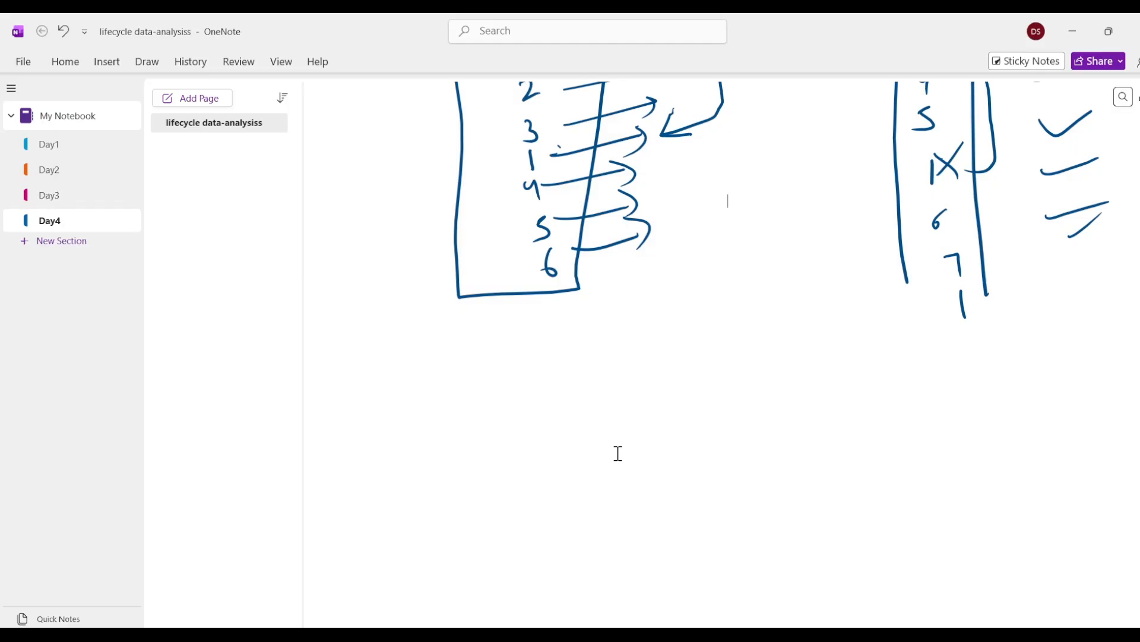
{"action": "left_click_drag", "start_coordinate": [390, 363], "coordinate": [393, 383]}
{"action": "mouse_move", "coordinate": [391, 354]}
{"action": "left_mouse_down"}
{"action": "mouse_move", "coordinate": [374, 377]}
{"action": "mouse_move", "coordinate": [389, 354]}
{"action": "mouse_move", "coordinate": [478, 371]}
{"action": "mouse_move", "coordinate": [547, 357]}
{"action": "mouse_move", "coordinate": [578, 361]}
{"action": "mouse_move", "coordinate": [592, 385]}
{"action": "left_mouse_up"}
{"action": "mouse_move", "coordinate": [384, 423]}
{"action": "left_mouse_down"}
{"action": "mouse_move", "coordinate": [375, 436]}
{"action": "mouse_move", "coordinate": [389, 445]}
{"action": "left_mouse_up"}
{"action": "mouse_move", "coordinate": [381, 419]}
{"action": "left_mouse_down"}
{"action": "mouse_move", "coordinate": [404, 417]}
{"action": "mouse_move", "coordinate": [437, 459]}
{"action": "mouse_move", "coordinate": [529, 421]}
{"action": "mouse_move", "coordinate": [594, 437]}
{"action": "mouse_move", "coordinate": [617, 416]}
{"action": "left_mouse_up"}
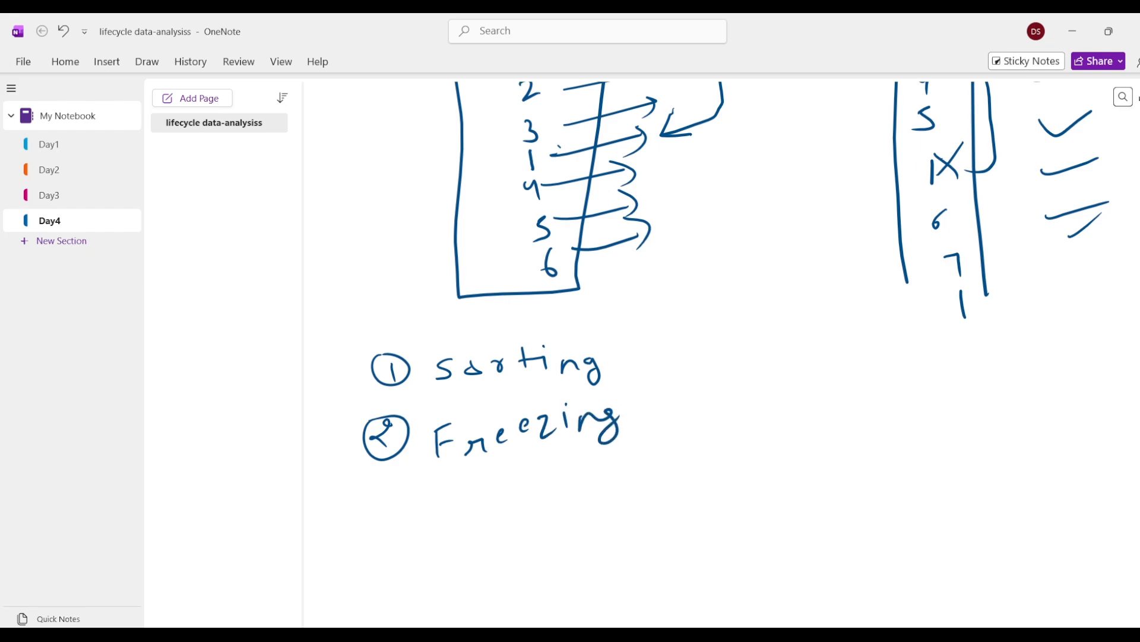
Handwrite items 3 "find and replace" and 4 "Paste method" beneath the first two topics in the list.
{"action": "mouse_move", "coordinate": [384, 500]}
{"action": "left_mouse_down"}
{"action": "mouse_move", "coordinate": [480, 493]}
{"action": "mouse_move", "coordinate": [521, 475]}
{"action": "mouse_move", "coordinate": [558, 482]}
{"action": "mouse_move", "coordinate": [678, 441]}
{"action": "mouse_move", "coordinate": [710, 453]}
{"action": "mouse_move", "coordinate": [771, 441]}
{"action": "left_mouse_up"}
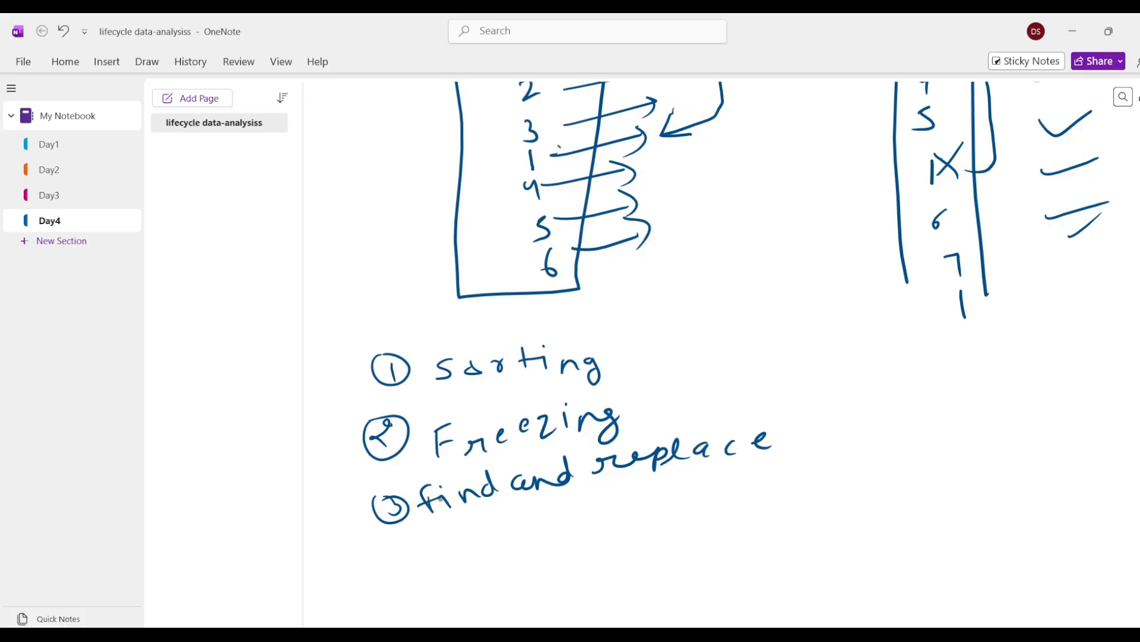
{"action": "mouse_move", "coordinate": [382, 542]}
{"action": "left_mouse_down"}
{"action": "mouse_move", "coordinate": [390, 524]}
{"action": "mouse_move", "coordinate": [506, 535]}
{"action": "mouse_move", "coordinate": [549, 511]}
{"action": "mouse_move", "coordinate": [652, 489]}
{"action": "left_mouse_up"}
{"action": "left_click_drag", "start_coordinate": [684, 489], "coordinate": [688, 496]}
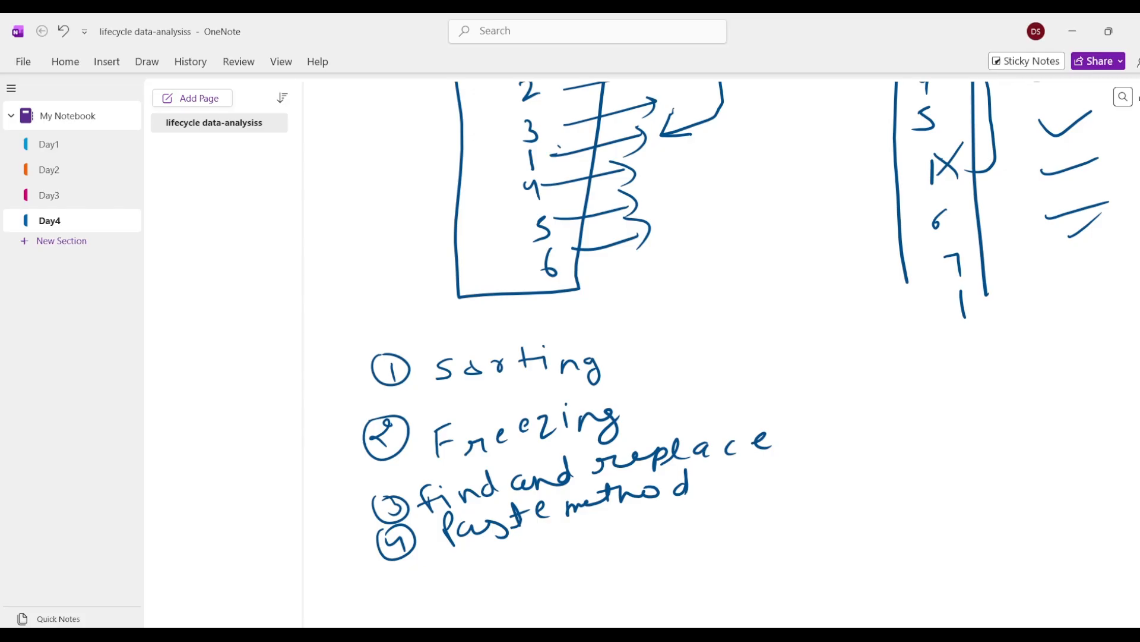
{"action": "scroll", "coordinate": [566, 431], "scroll_direction": "down", "scroll_amount": 4}
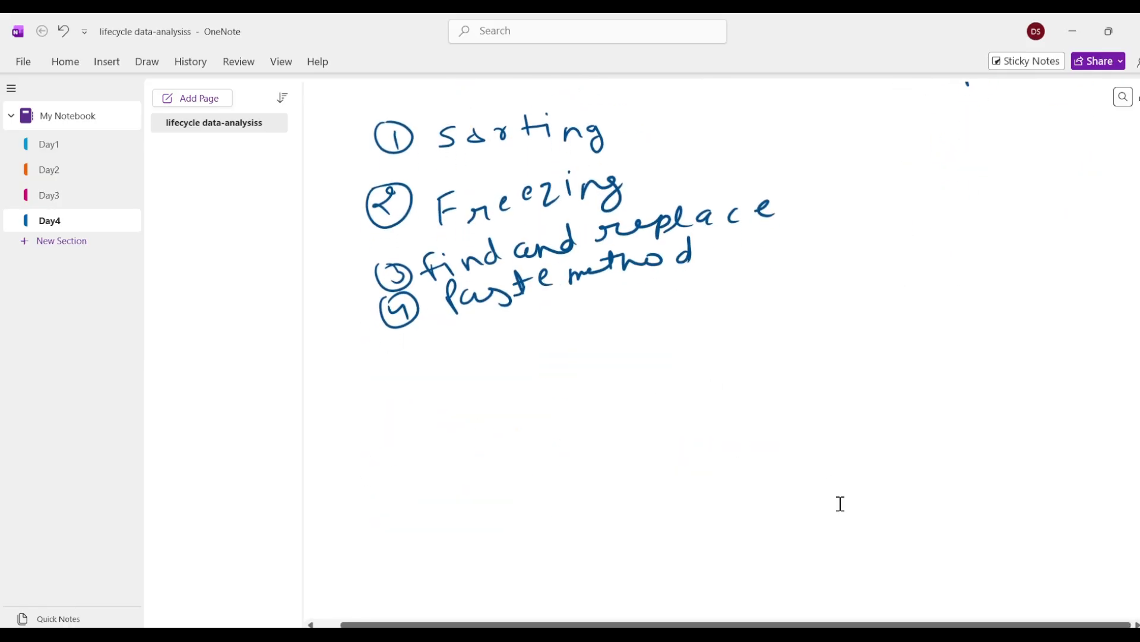
Switch back to Excel and AutoFit all columns of the Salary sheet to their contents at once.
{"action": "left_click", "coordinate": [851, 570]}
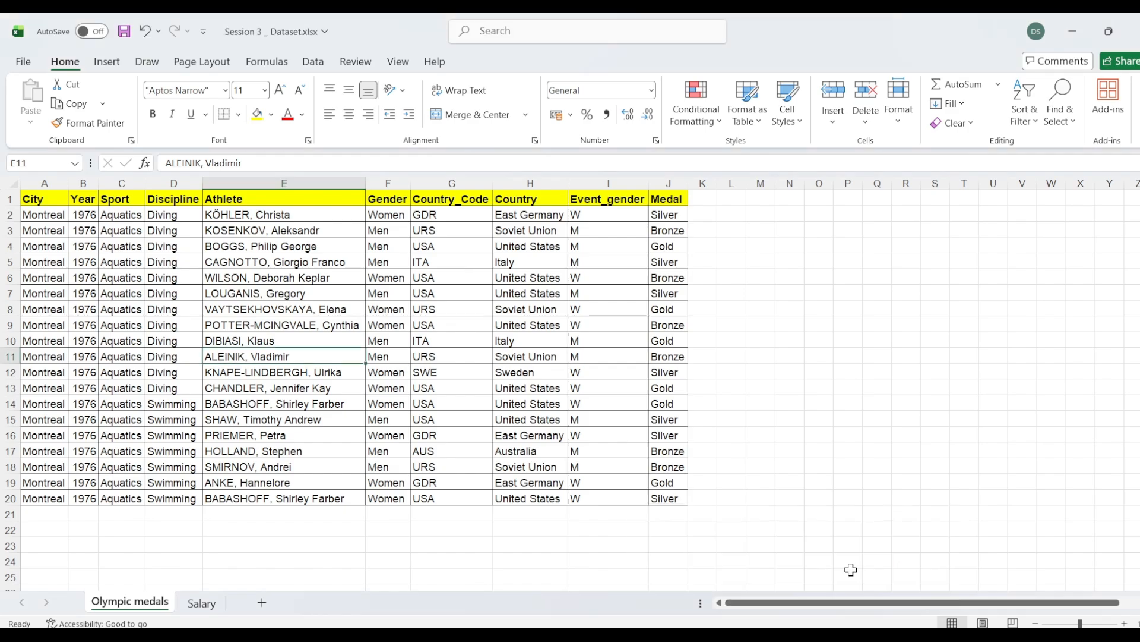
{"action": "scroll", "coordinate": [330, 410], "scroll_direction": "down", "scroll_amount": 2}
{"action": "scroll", "coordinate": [327, 414], "scroll_direction": "down", "scroll_amount": 1}
{"action": "left_click", "coordinate": [207, 611]}
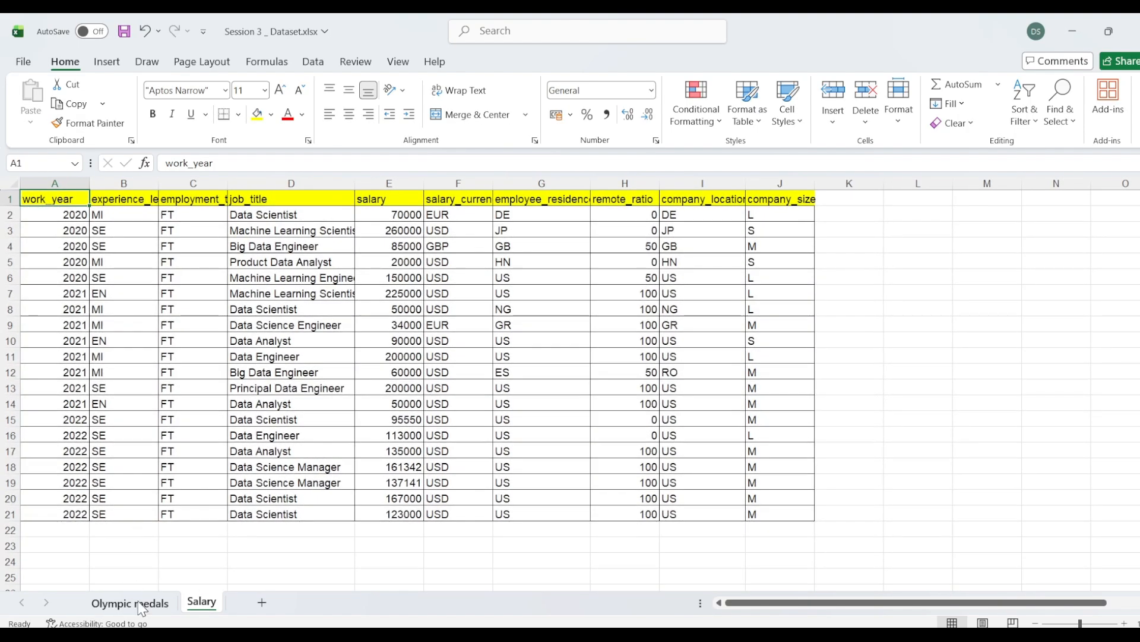
{"action": "scroll", "coordinate": [203, 473], "scroll_direction": "down", "scroll_amount": 1}
{"action": "scroll", "coordinate": [203, 473], "scroll_direction": "up", "scroll_amount": 1}
{"action": "scroll", "coordinate": [205, 476], "scroll_direction": "down", "scroll_amount": 3}
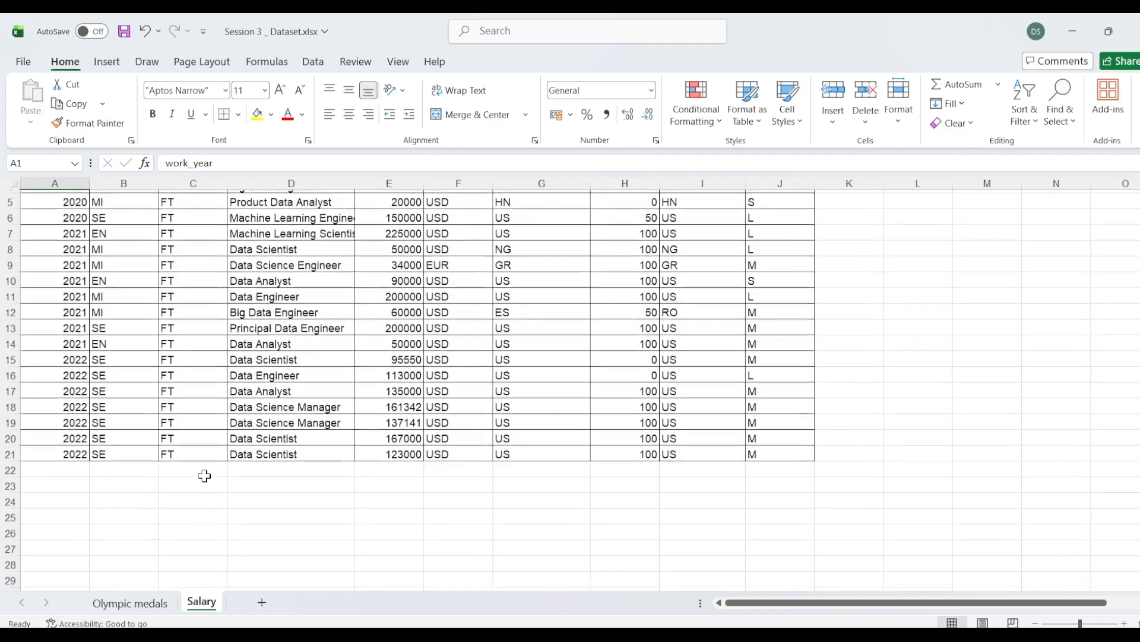
{"action": "scroll", "coordinate": [204, 475], "scroll_direction": "up", "scroll_amount": 3}
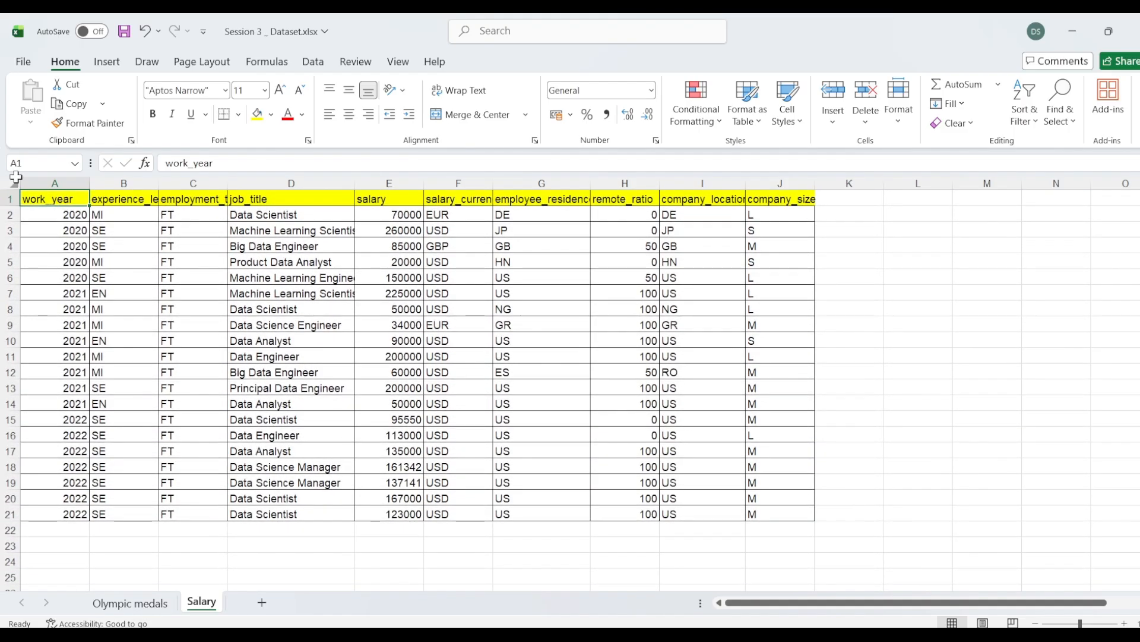
{"action": "left_click", "coordinate": [16, 181]}
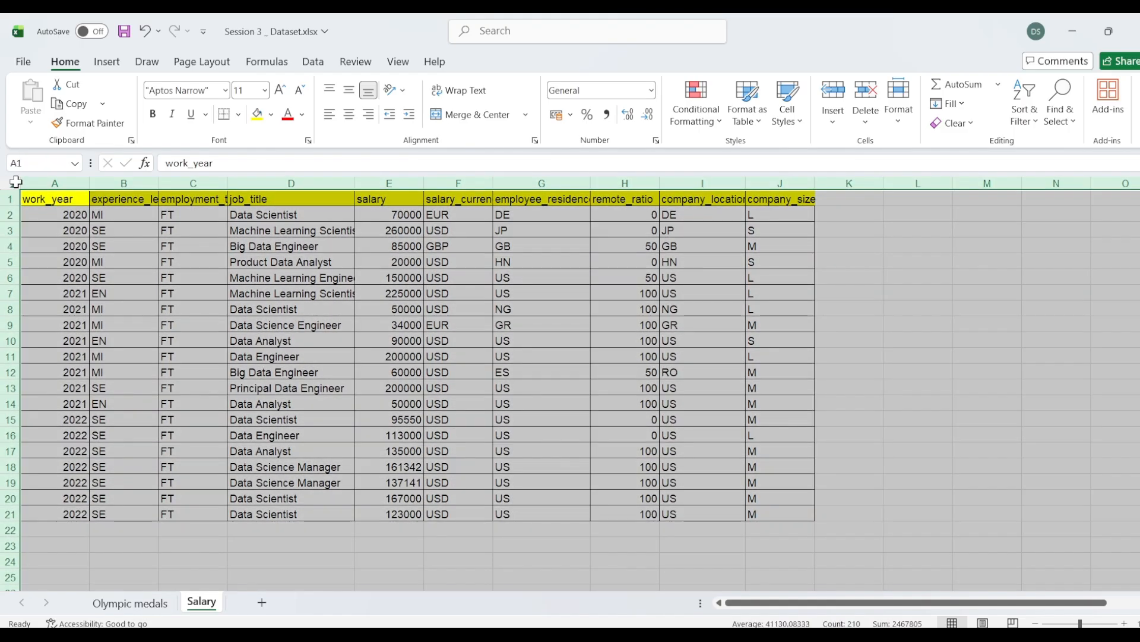
{"action": "double_click", "coordinate": [89, 183]}
{"action": "left_click", "coordinate": [174, 293]}
Look through the lower rows of the Salary sheet and check whether the column headings stay in view.
{"action": "scroll", "coordinate": [179, 356], "scroll_direction": "down", "scroll_amount": 1}
{"action": "scroll", "coordinate": [179, 356], "scroll_direction": "up", "scroll_amount": 1}
{"action": "scroll", "coordinate": [247, 328], "scroll_direction": "down", "scroll_amount": 1}
{"action": "scroll", "coordinate": [248, 328], "scroll_direction": "up", "scroll_amount": 1}
{"action": "scroll", "coordinate": [247, 328], "scroll_direction": "down", "scroll_amount": 2}
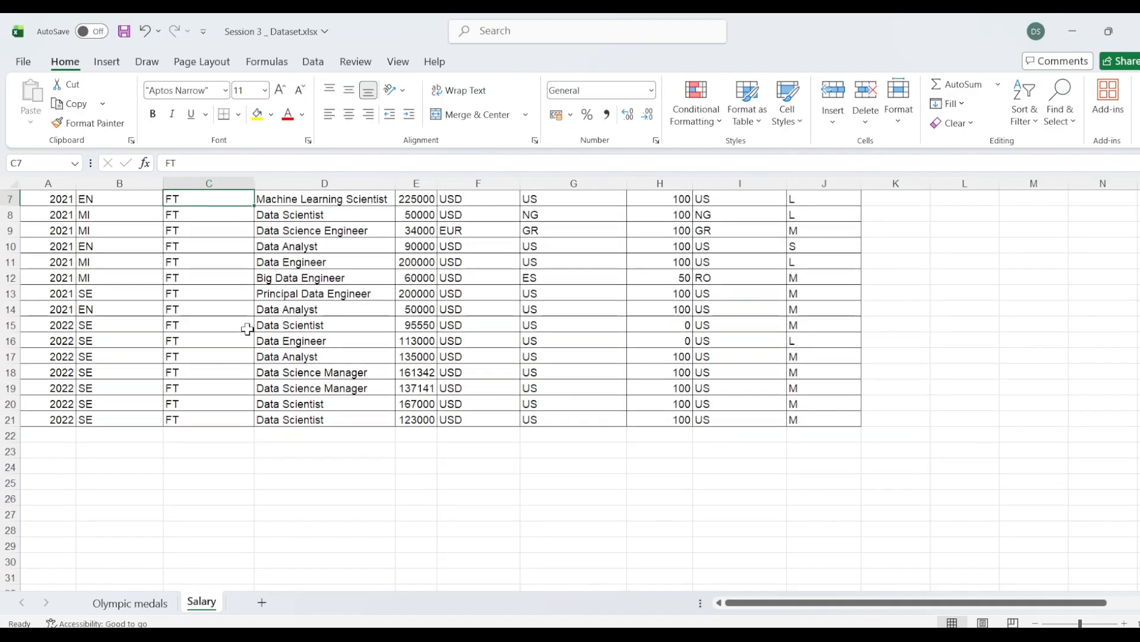
{"action": "left_click", "coordinate": [284, 277]}
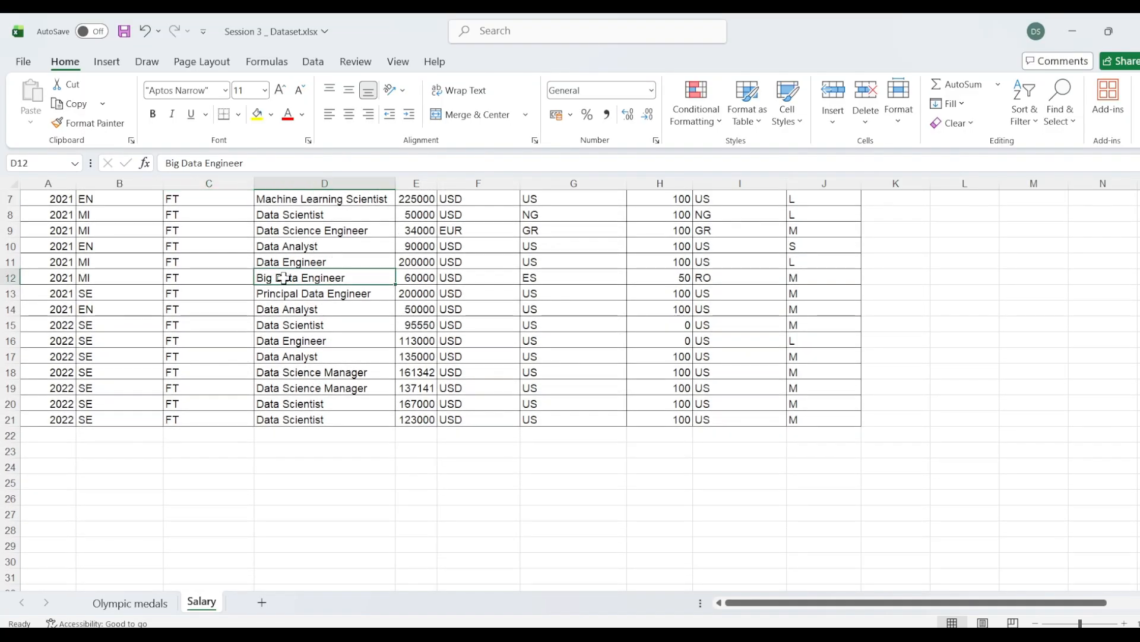
{"action": "left_click", "coordinate": [315, 292]}
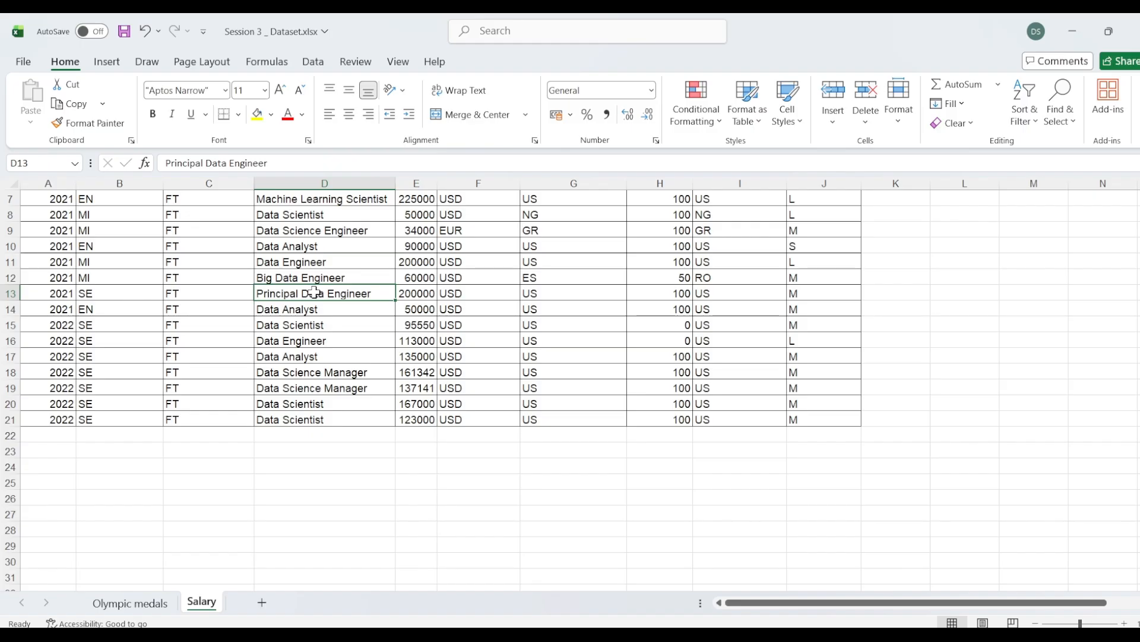
{"action": "scroll", "coordinate": [315, 292], "scroll_direction": "up", "scroll_amount": 2}
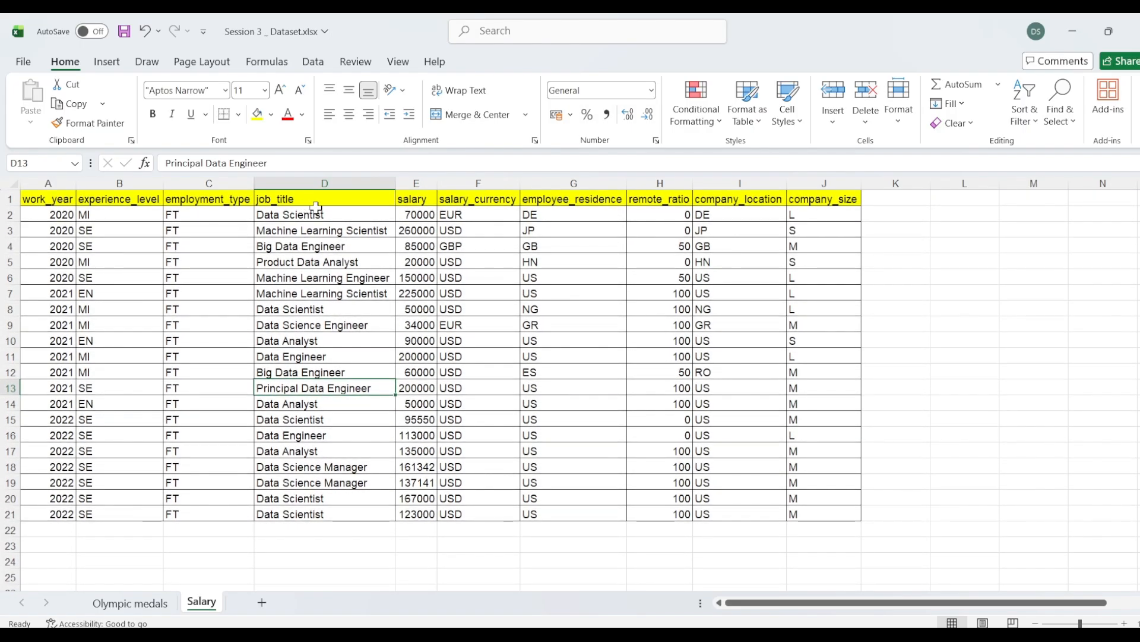
Freeze the top row of the Salary sheet and check the header against the lower rows.
{"action": "left_click", "coordinate": [315, 63]}
{"action": "left_click", "coordinate": [398, 62]}
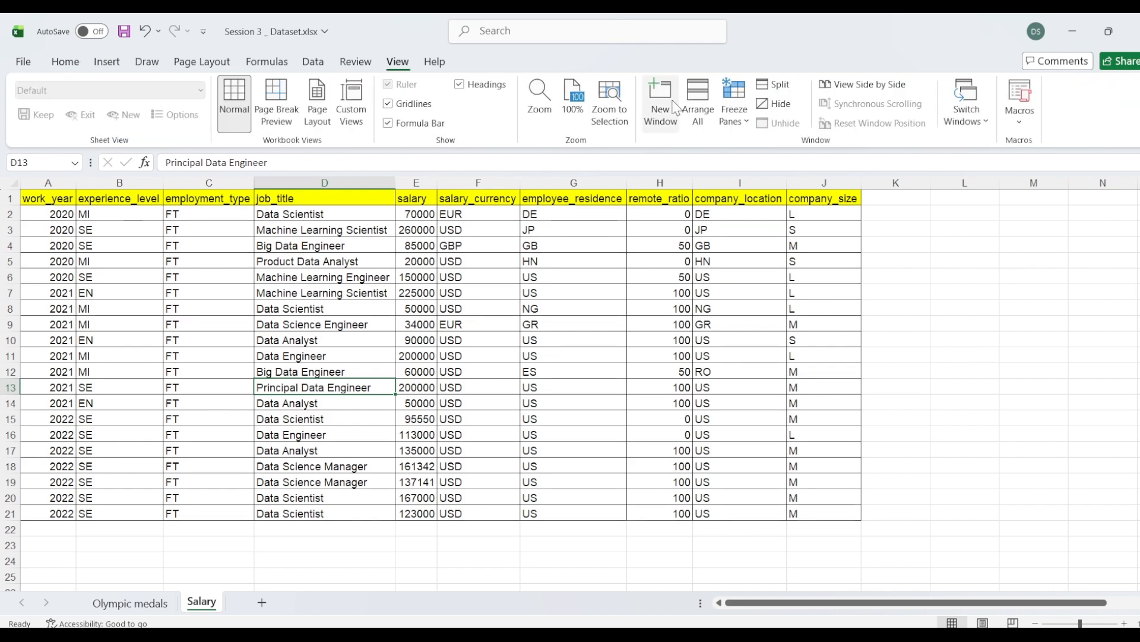
{"action": "left_click", "coordinate": [735, 110]}
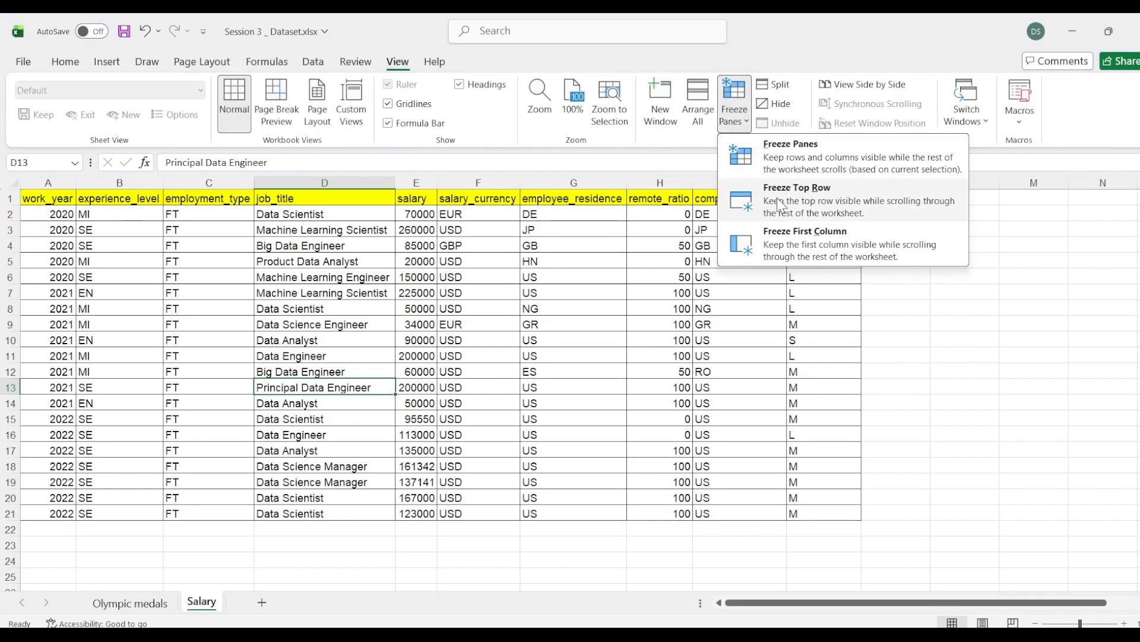
{"action": "left_click", "coordinate": [780, 204]}
{"action": "scroll", "coordinate": [469, 279], "scroll_direction": "down", "scroll_amount": 1}
{"action": "scroll", "coordinate": [469, 279], "scroll_direction": "down", "scroll_amount": 2}
{"action": "left_click", "coordinate": [310, 261]}
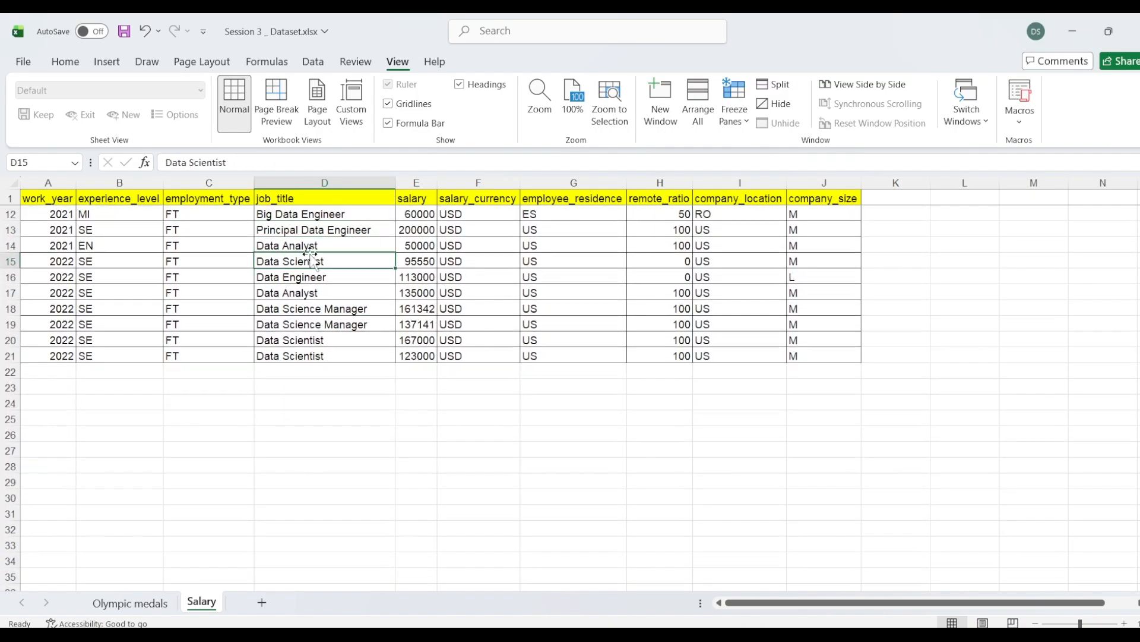
{"action": "left_click", "coordinate": [173, 246]}
{"action": "scroll", "coordinate": [173, 237], "scroll_direction": "up", "scroll_amount": 4}
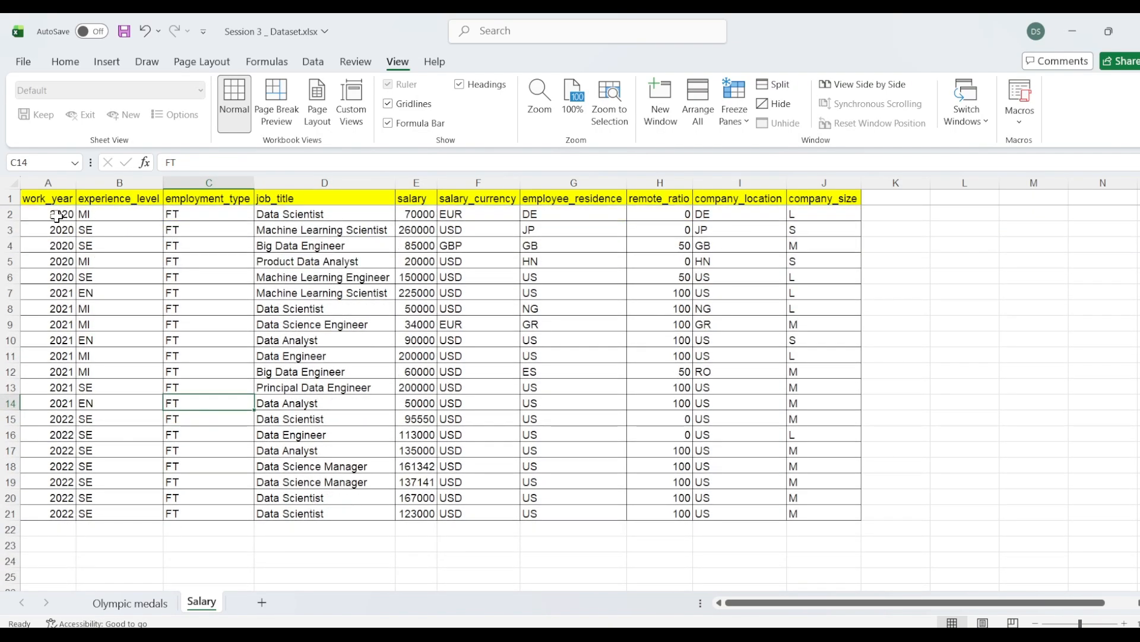
Filter the work_year column of the Salary sheet to show only 2022 and inspect the filtered rows.
{"action": "left_click", "coordinate": [62, 180]}
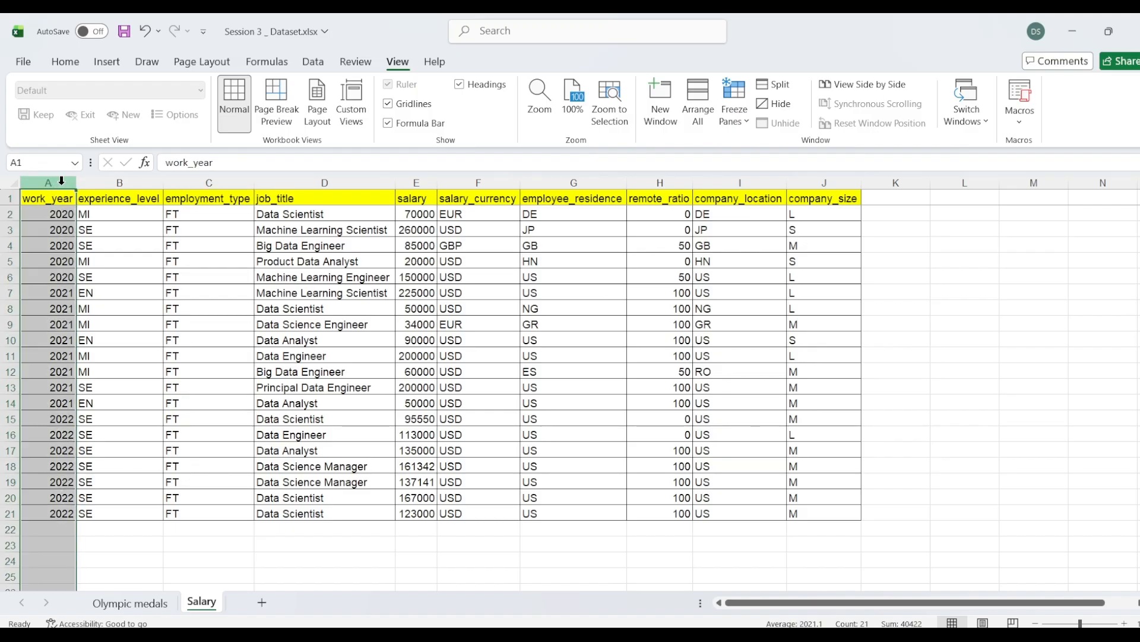
{"action": "left_click", "coordinate": [313, 64]}
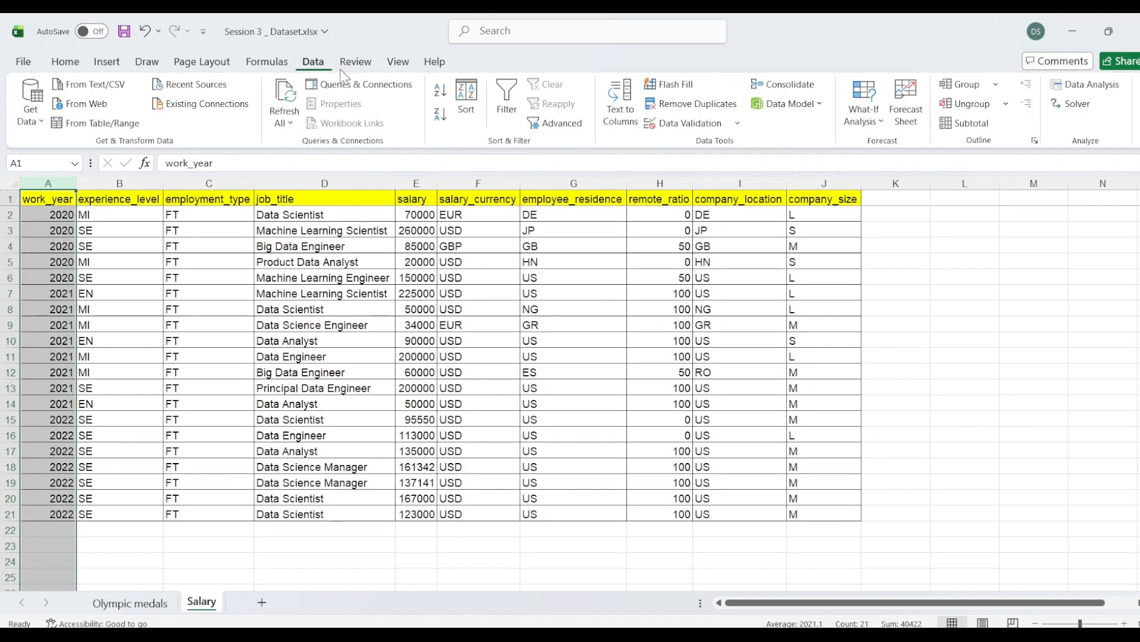
{"action": "left_click", "coordinate": [502, 104]}
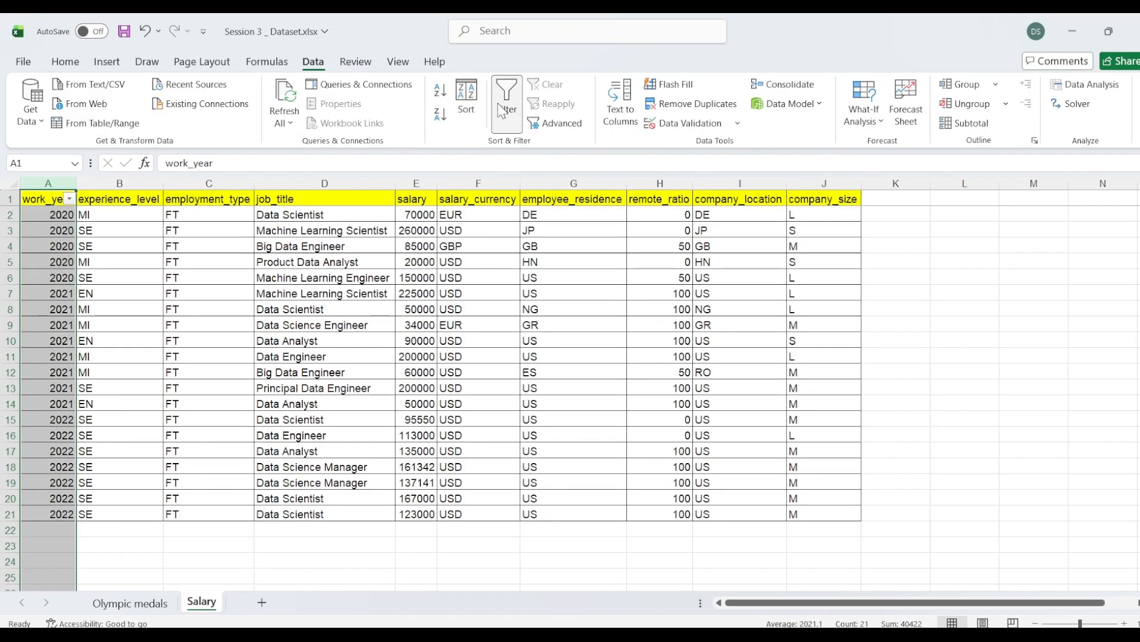
{"action": "left_click", "coordinate": [71, 199]}
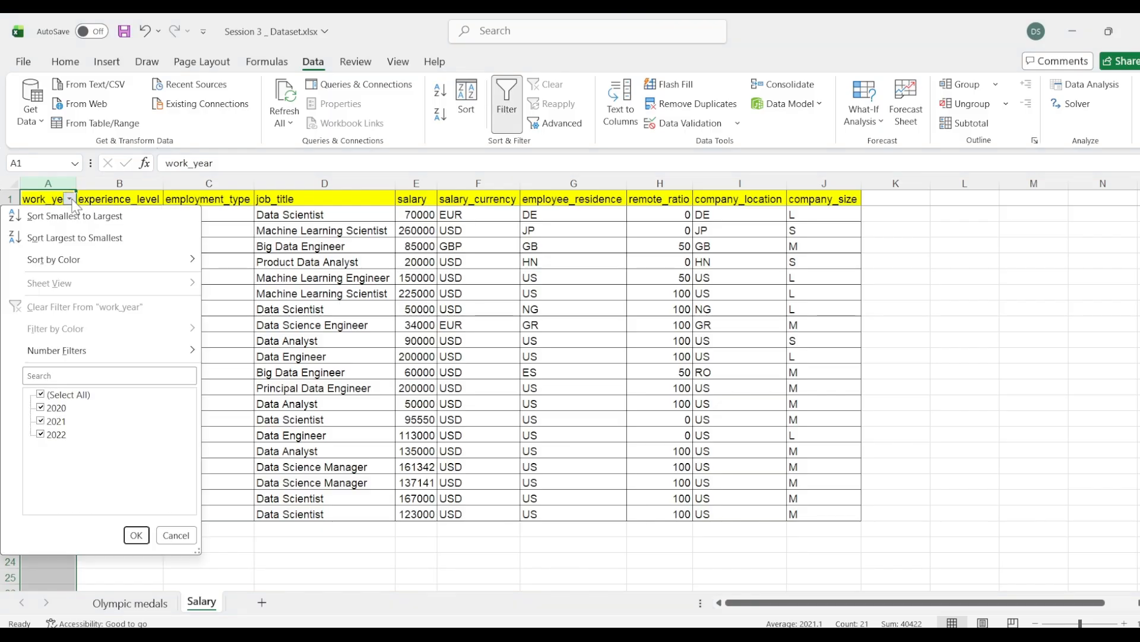
{"action": "left_click", "coordinate": [41, 394]}
{"action": "left_click", "coordinate": [40, 434]}
{"action": "left_click", "coordinate": [136, 542]}
{"action": "left_click", "coordinate": [159, 292]}
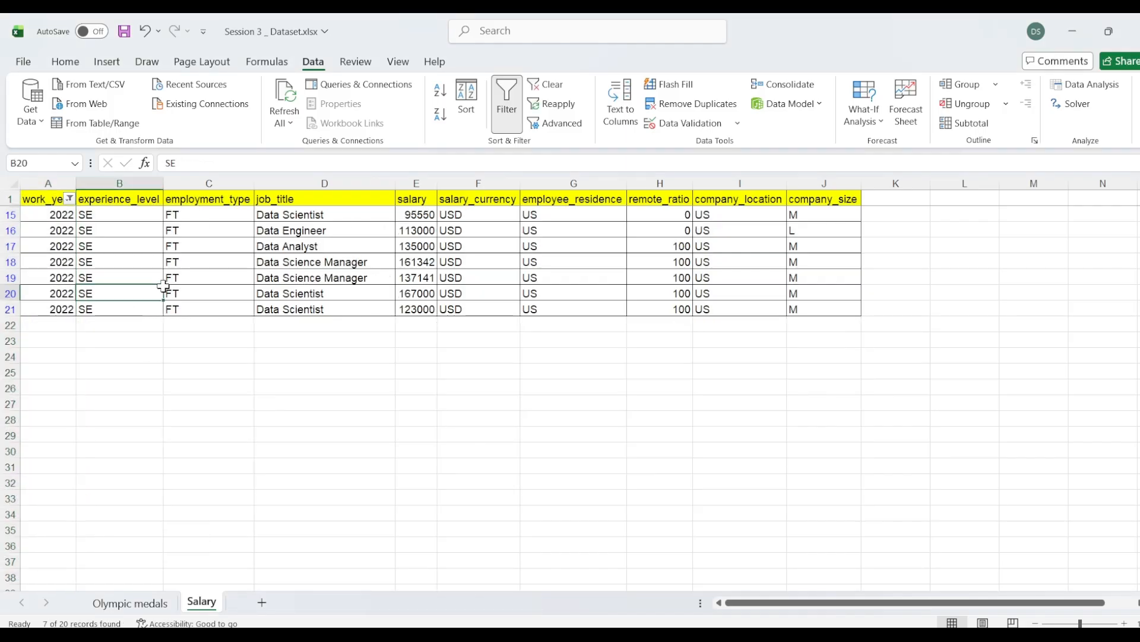
{"action": "left_click", "coordinate": [314, 273]}
{"action": "left_click", "coordinate": [542, 231]}
{"action": "left_click", "coordinate": [364, 262]}
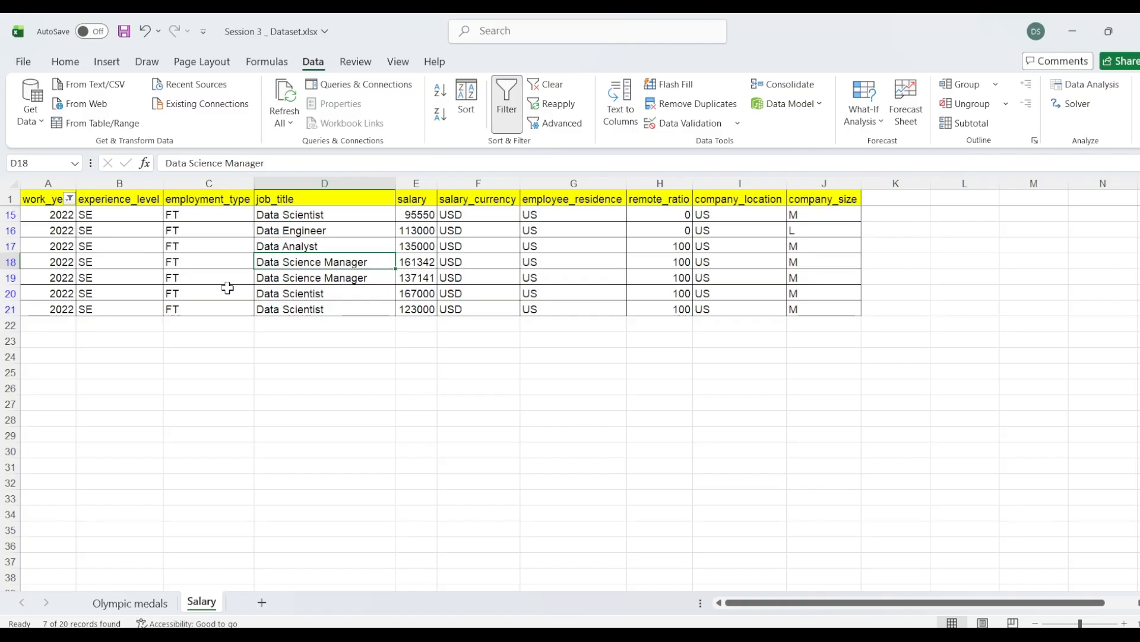
Remove the work_year filter and turn on filtering for the job_title column instead.
{"action": "left_click", "coordinate": [337, 181]}
{"action": "left_click", "coordinate": [512, 103]}
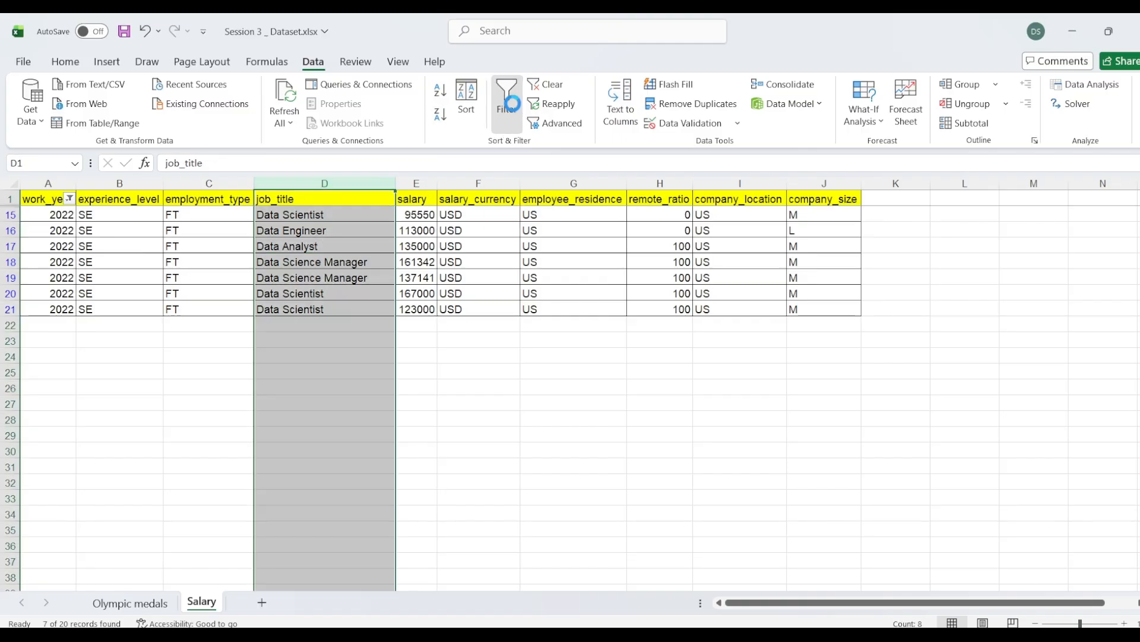
{"action": "left_click", "coordinate": [512, 103]}
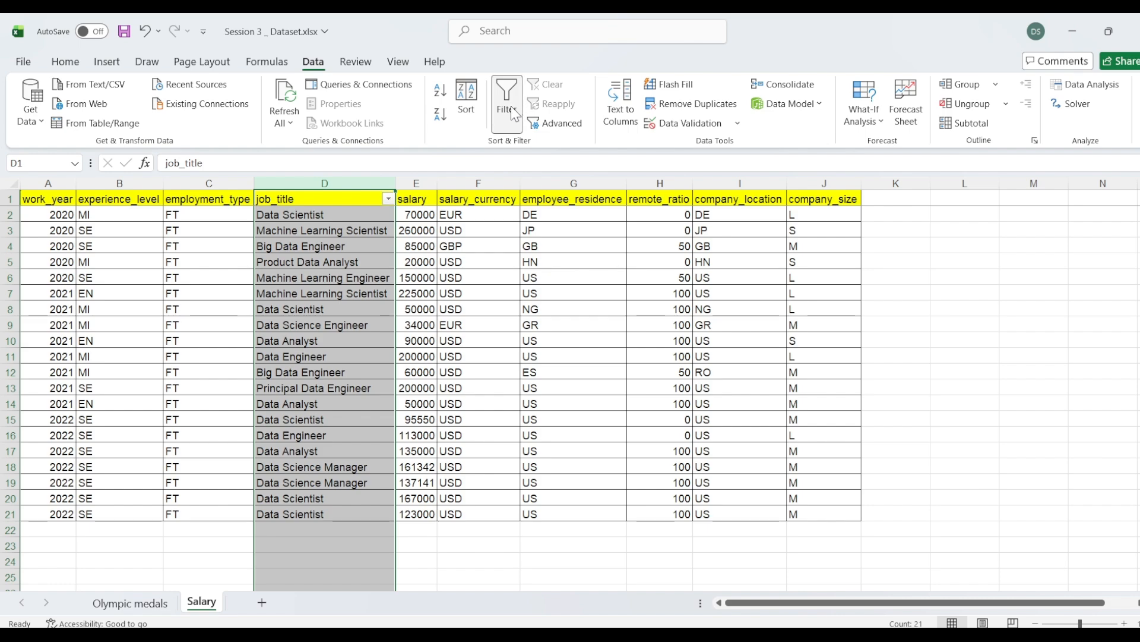
Remove the job_title filter and try to filter the work_year and job_title columns together as a multiple selection.
{"action": "left_click", "coordinate": [49, 179]}
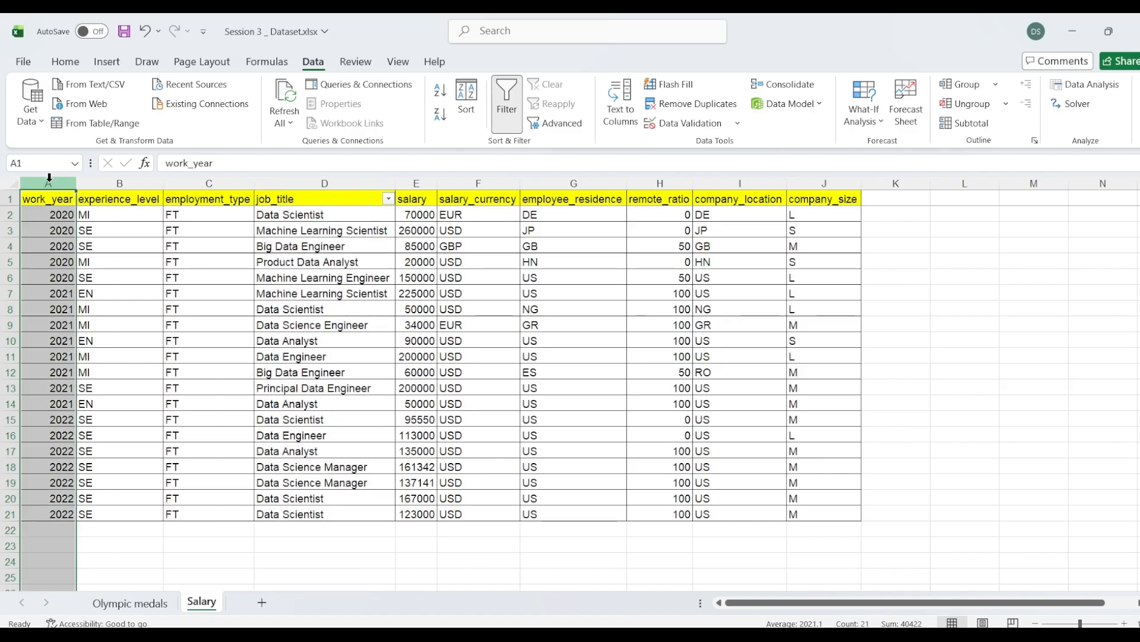
{"action": "left_click", "coordinate": [358, 174], "text": "ctrl"}
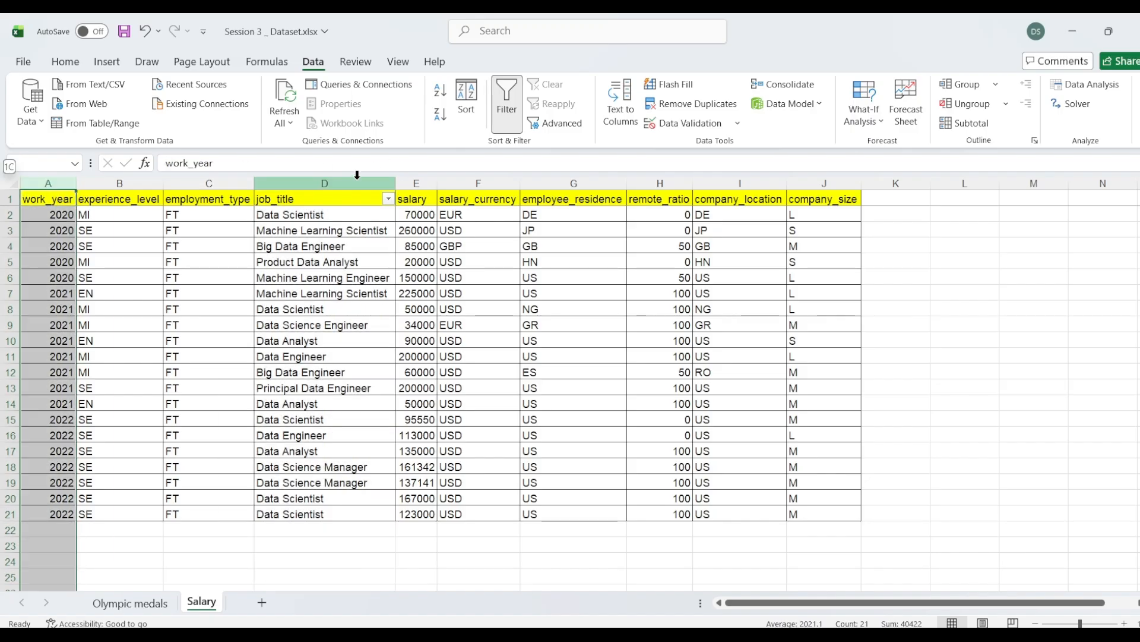
{"action": "left_click", "coordinate": [60, 181], "text": "ctrl"}
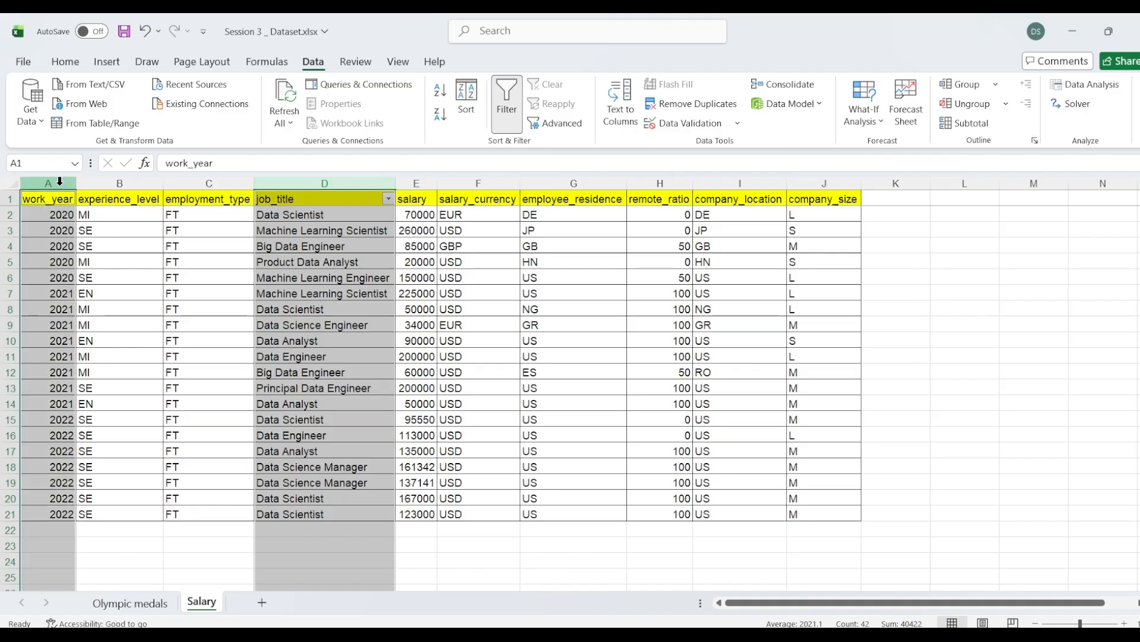
{"action": "left_click", "coordinate": [508, 110]}
{"action": "left_click", "coordinate": [508, 110]}
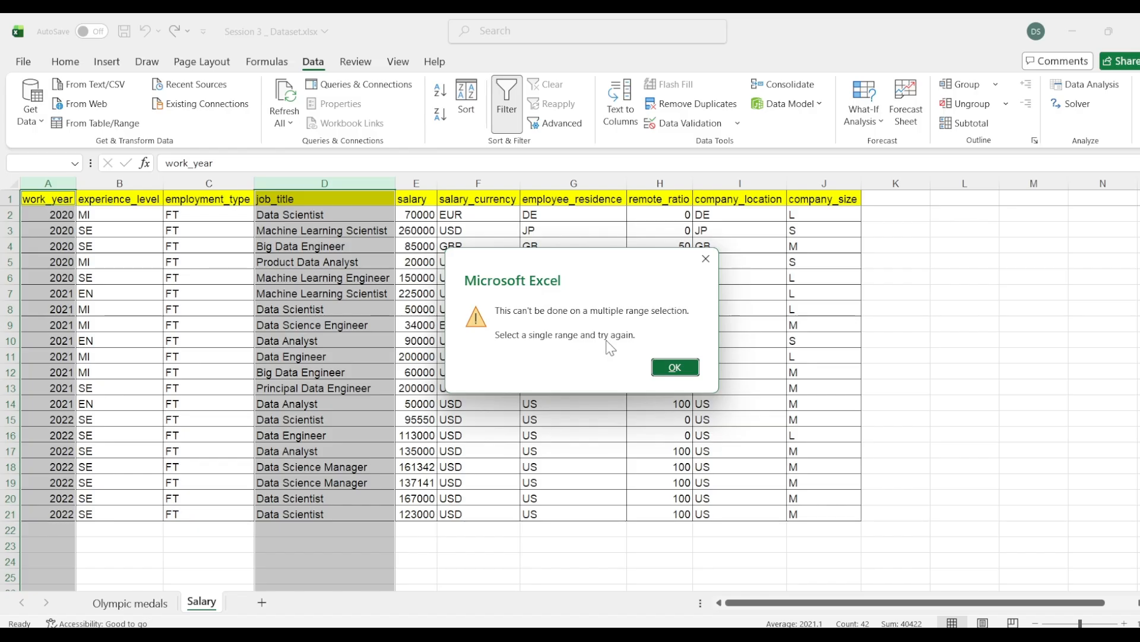
{"action": "left_click", "coordinate": [677, 367]}
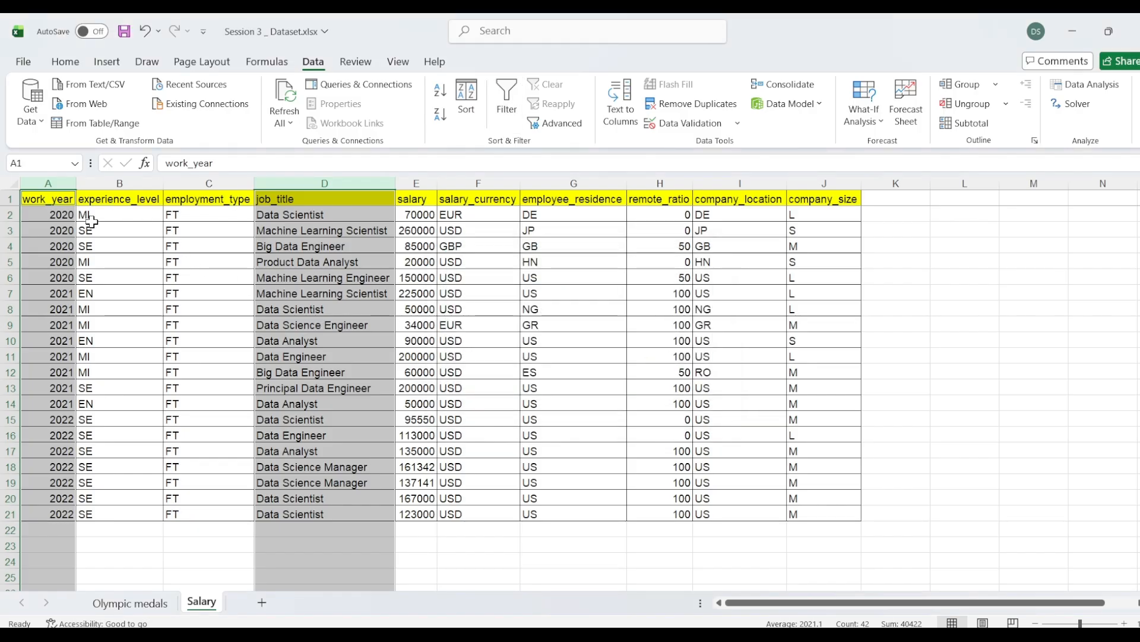
Turn on filtering for the work_year column of the Salary sheet and show only the 2022 rows.
{"action": "left_click", "coordinate": [57, 201]}
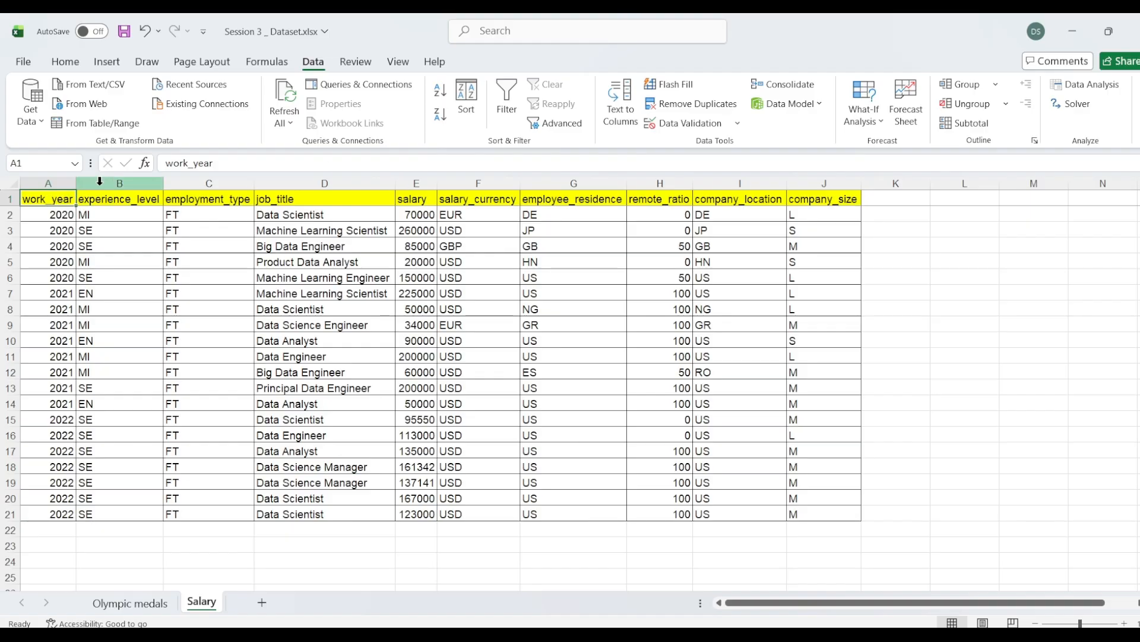
{"action": "left_click", "coordinate": [48, 183]}
{"action": "left_click", "coordinate": [504, 126]}
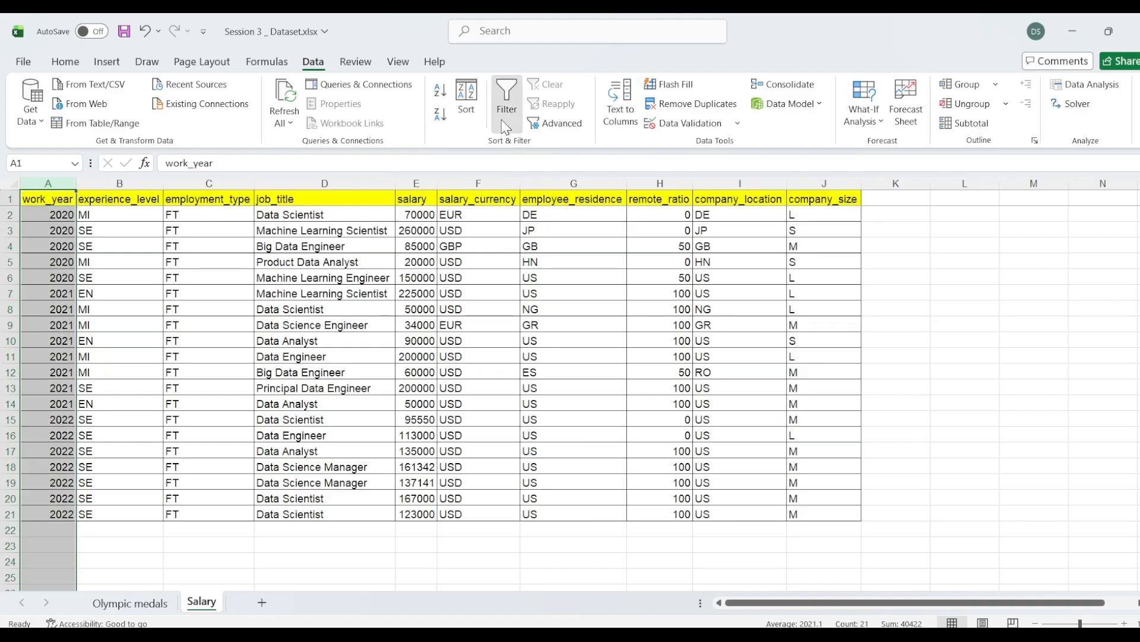
{"action": "left_click", "coordinate": [68, 201]}
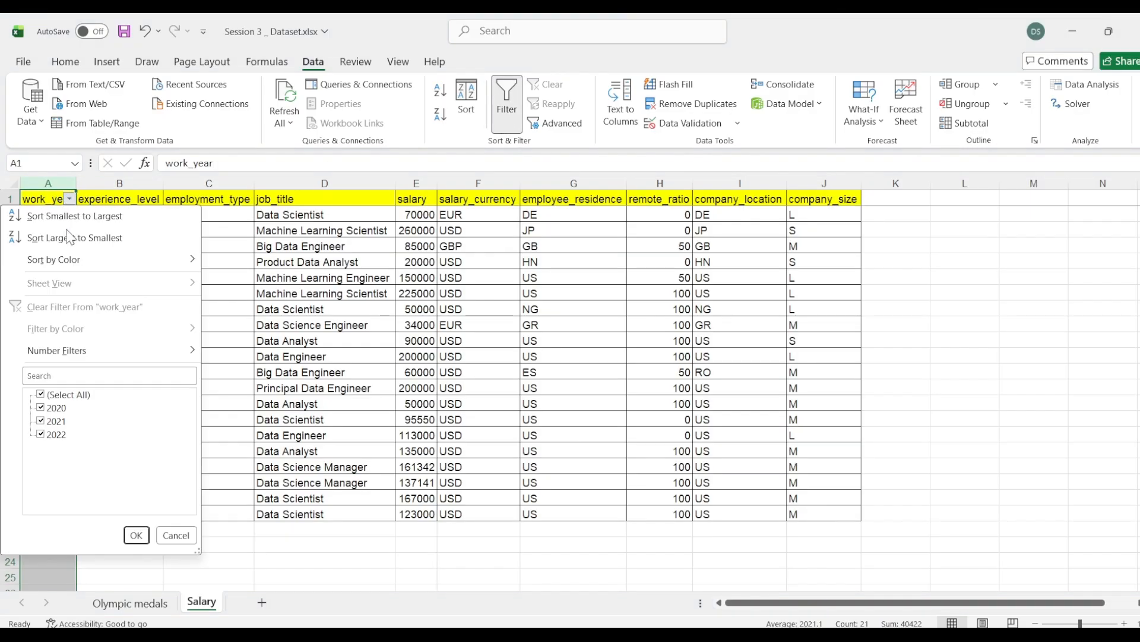
{"action": "left_click", "coordinate": [40, 395]}
{"action": "left_click", "coordinate": [41, 435]}
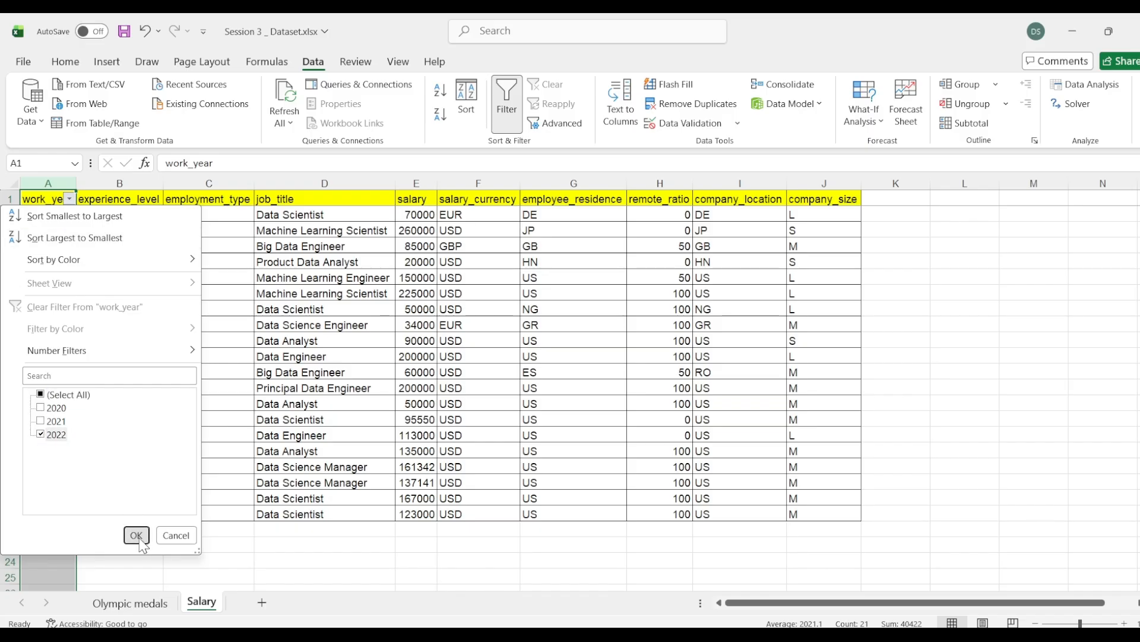
{"action": "left_click", "coordinate": [136, 535]}
Try an in-place Advanced Filter on list range $A$1:$A$21 with the job_title column selected, and check the resulting rows and headers.
{"action": "left_click", "coordinate": [307, 203]}
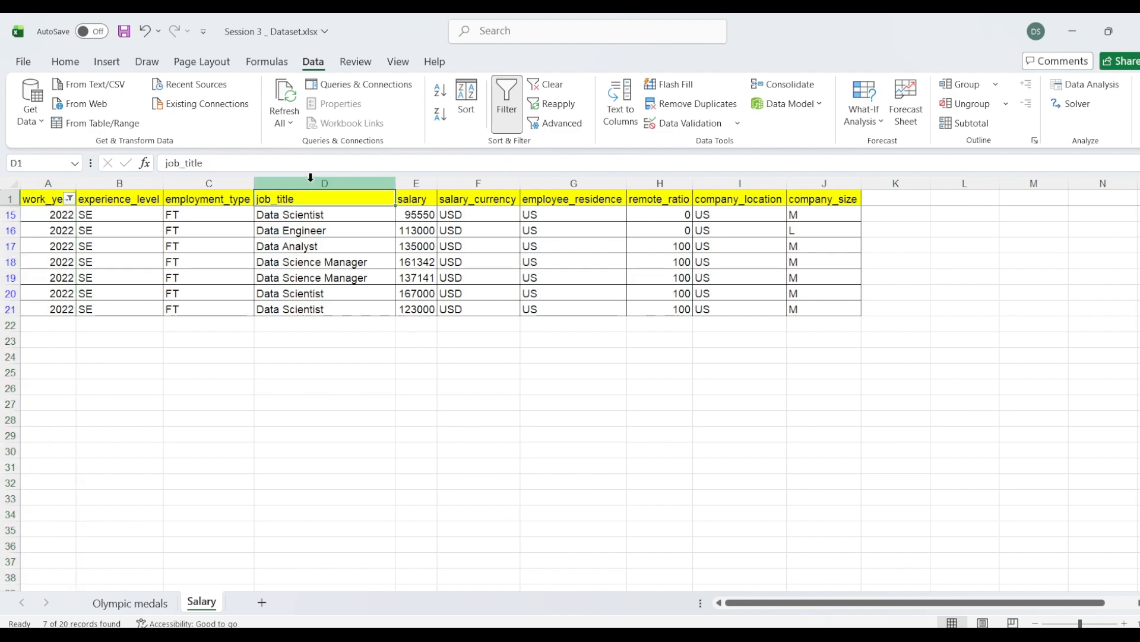
{"action": "left_click", "coordinate": [312, 183]}
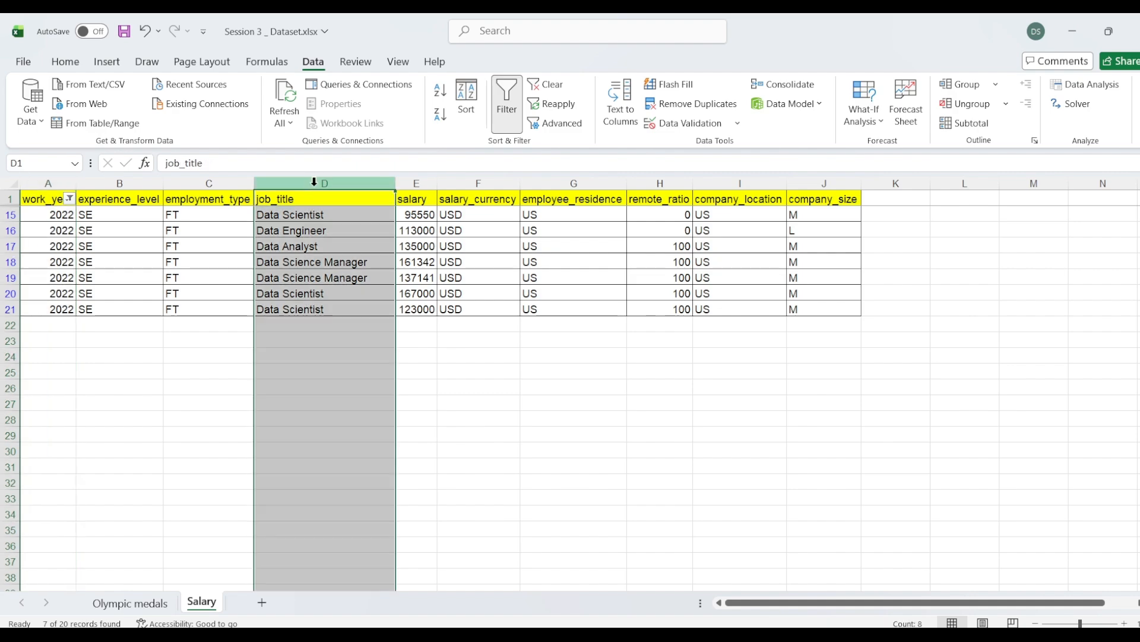
{"action": "left_click", "coordinate": [554, 106]}
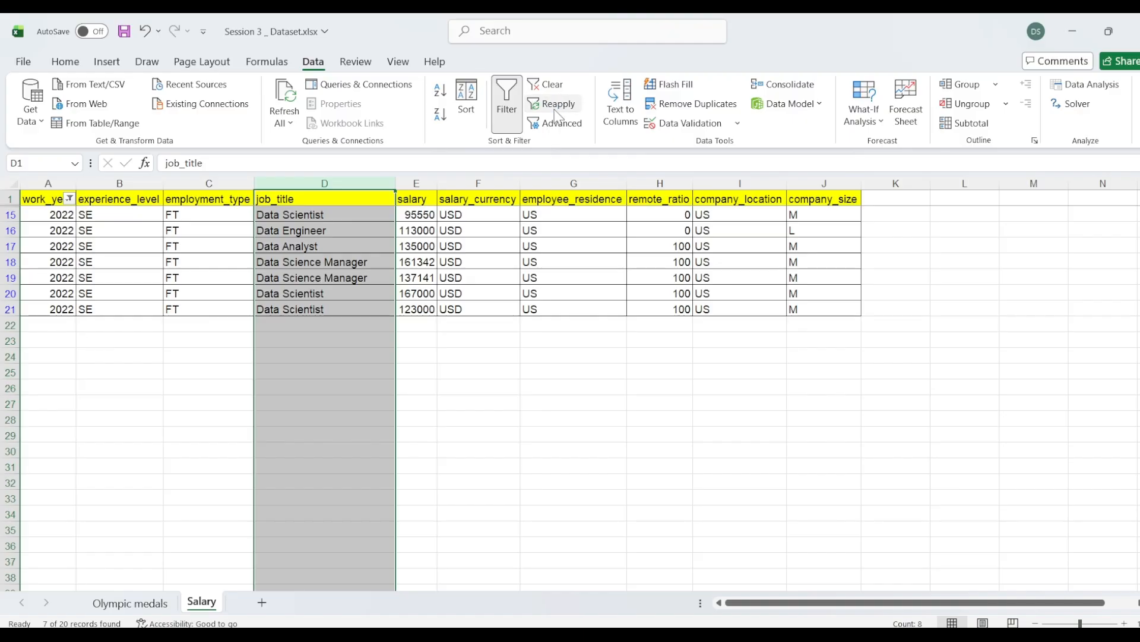
{"action": "left_click", "coordinate": [556, 125]}
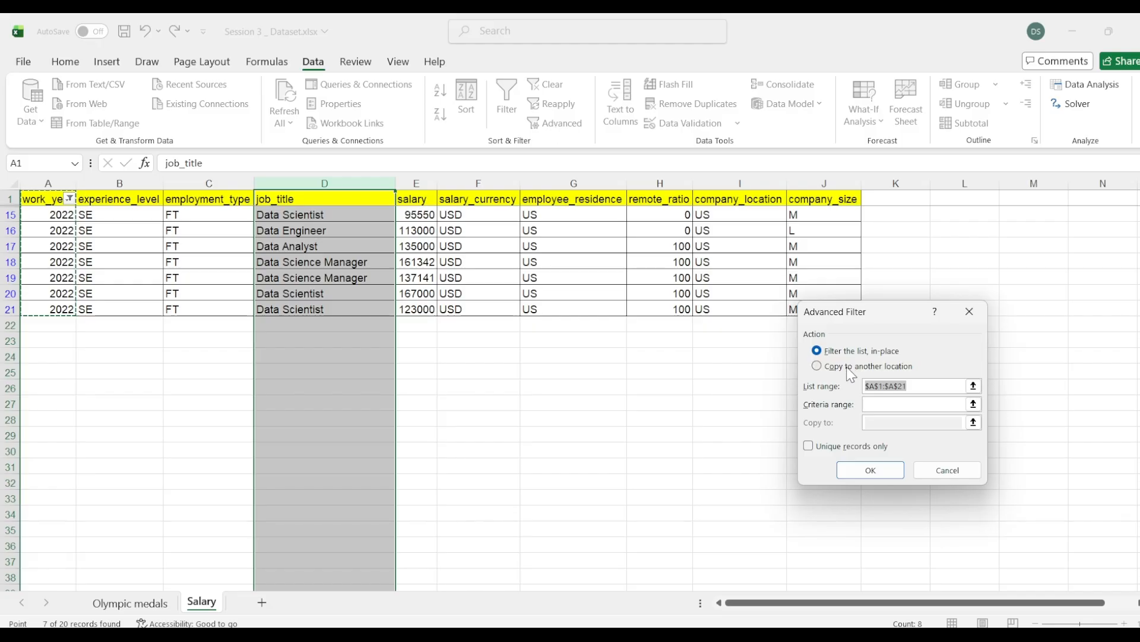
{"action": "left_click", "coordinate": [869, 471]}
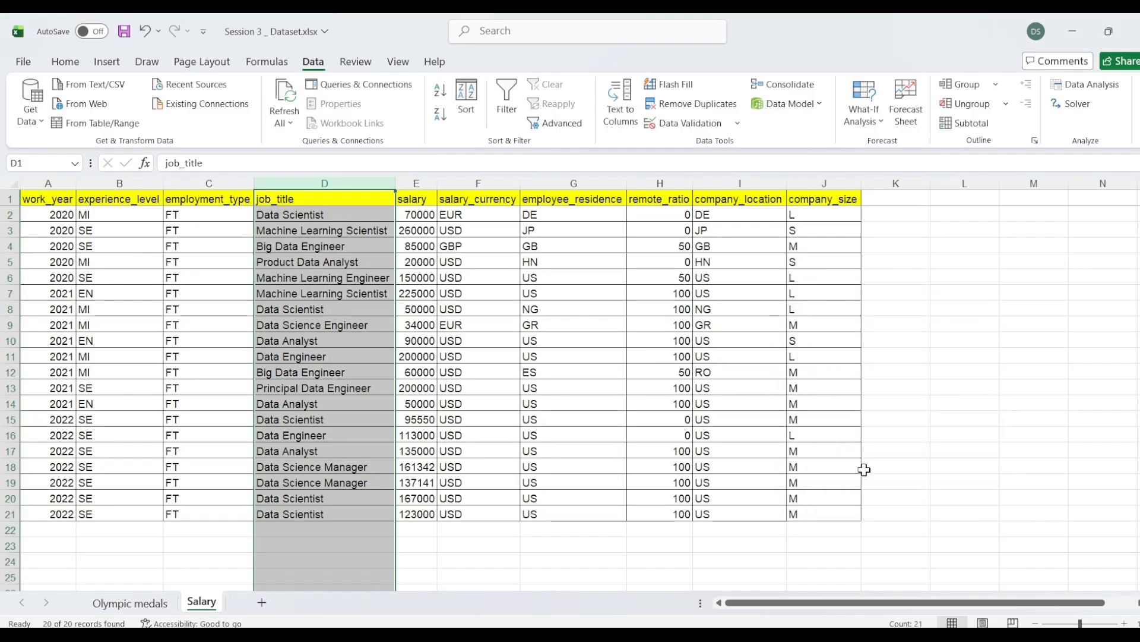
{"action": "left_click", "coordinate": [423, 334]}
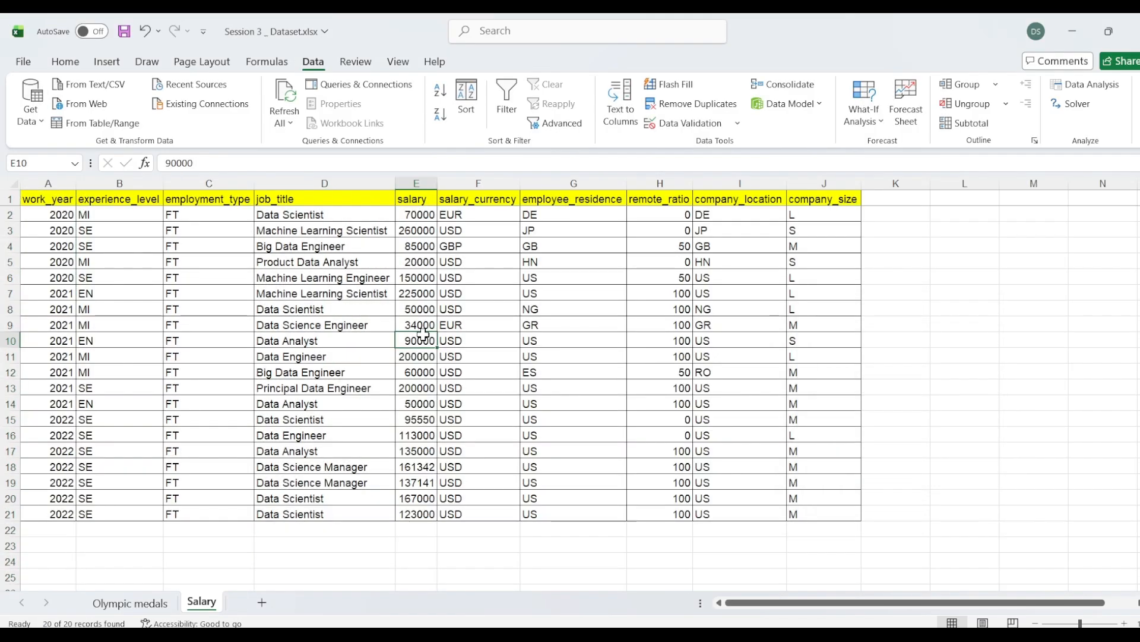
{"action": "left_click", "coordinate": [349, 199]}
{"action": "left_click", "coordinate": [69, 199]}
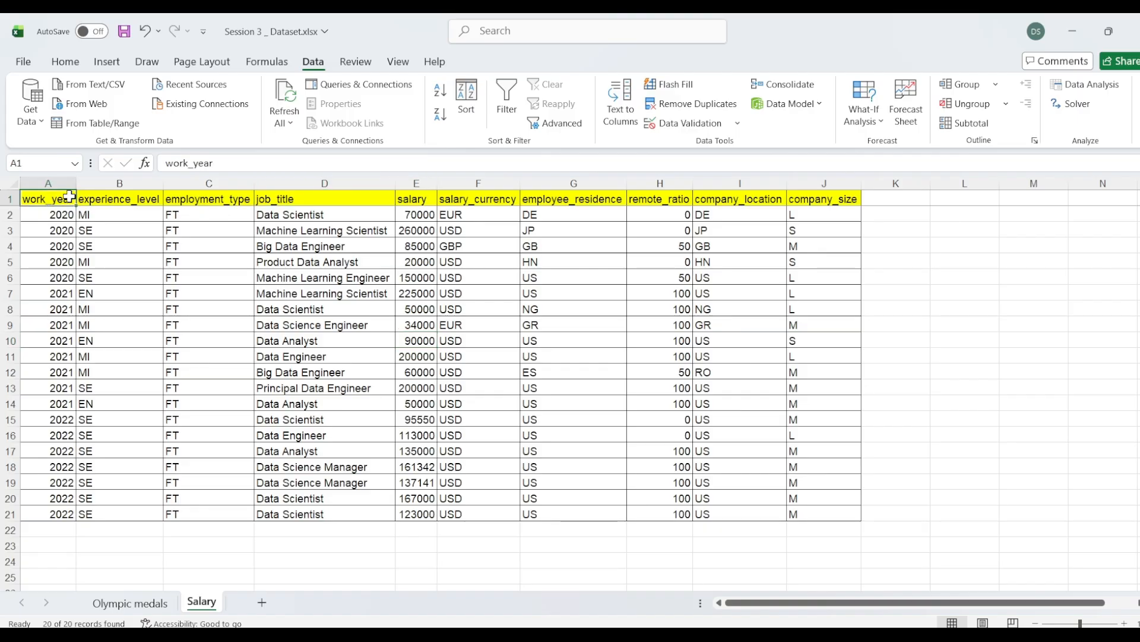
Switch to the Olympic medals sheet and select cell E8 in the Athlete column.
{"action": "left_click", "coordinate": [122, 603]}
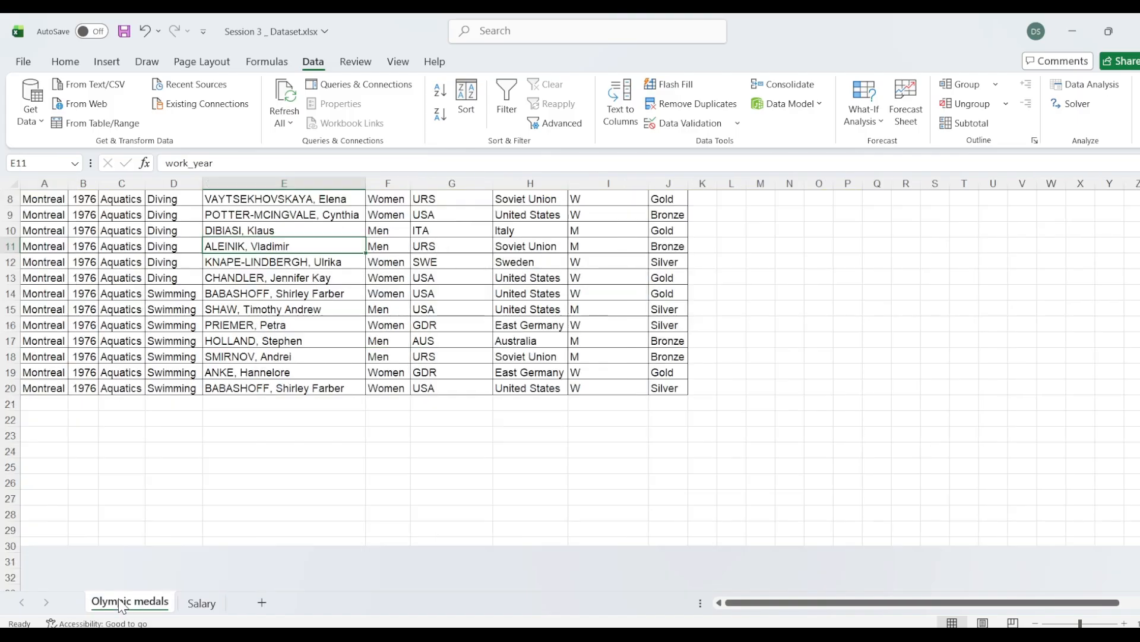
{"action": "scroll", "coordinate": [234, 292], "scroll_direction": "up", "scroll_amount": 3}
{"action": "left_click", "coordinate": [243, 308]}
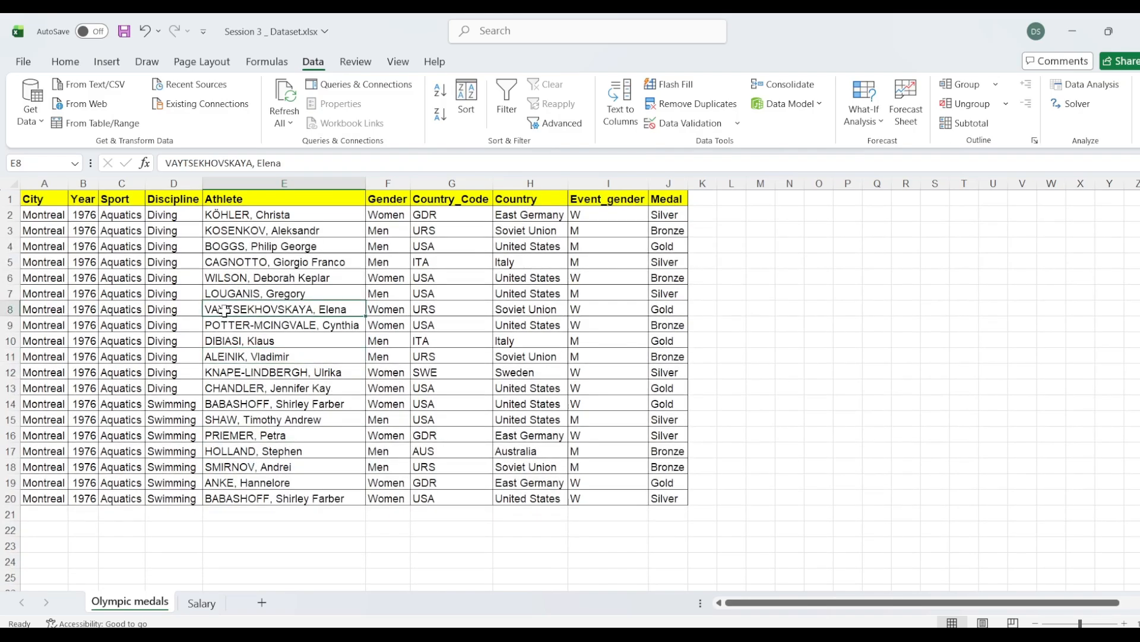